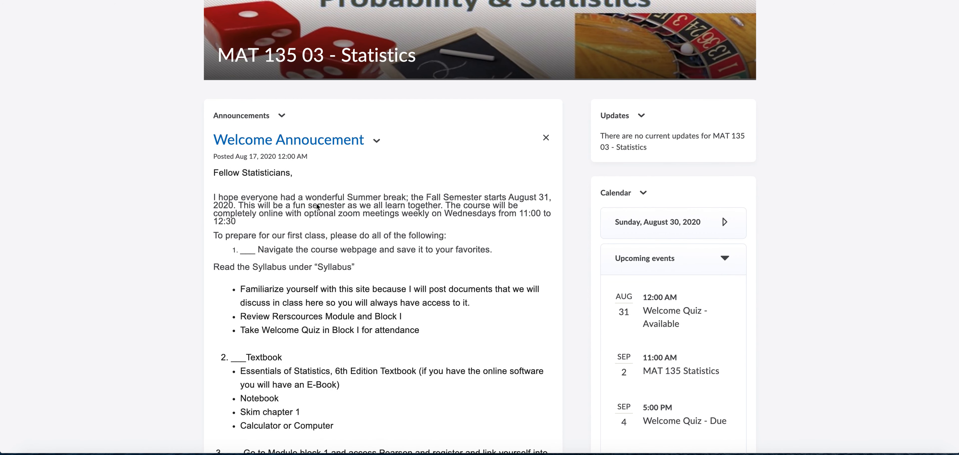
# - Read through the Welcome announcement on the MAT 135 03 - Statistics course homepage
pyautogui.scroll(-3, 317, 207)
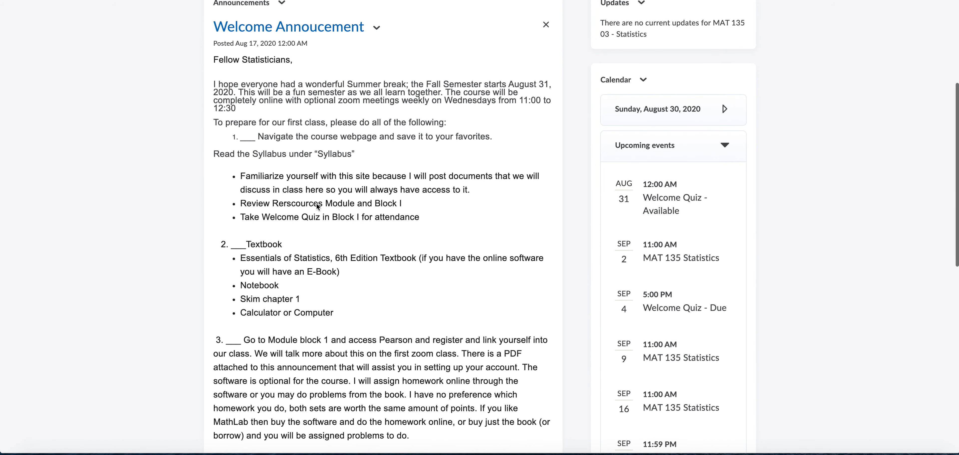
pyautogui.scroll(-3, 317, 204)
pyautogui.scroll(5, 317, 204)
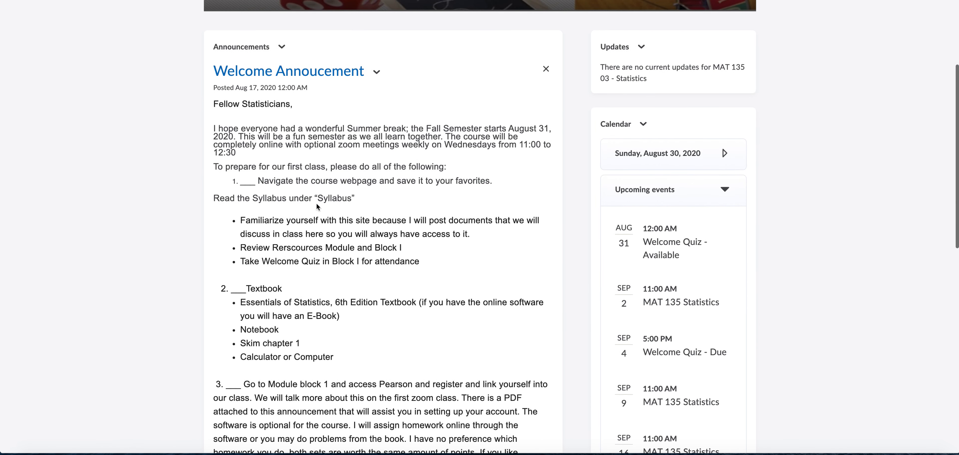
pyautogui.scroll(1, 316, 207)
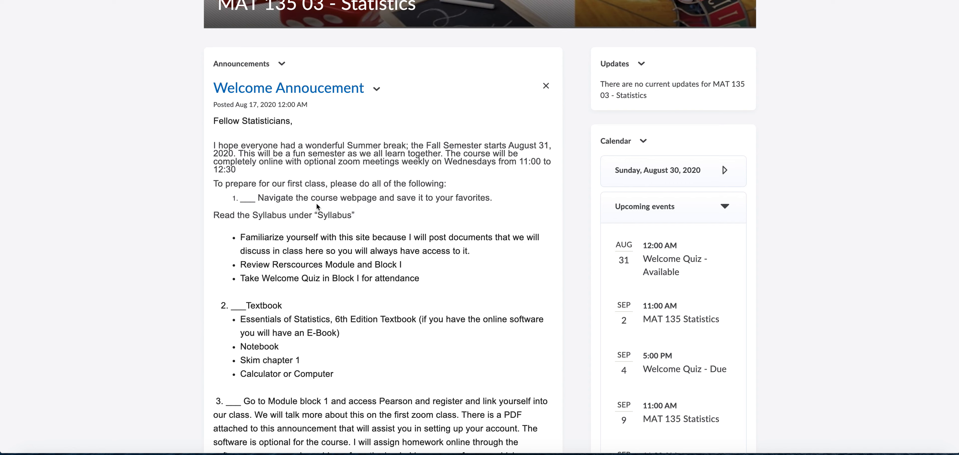
pyautogui.scroll(3, 316, 203)
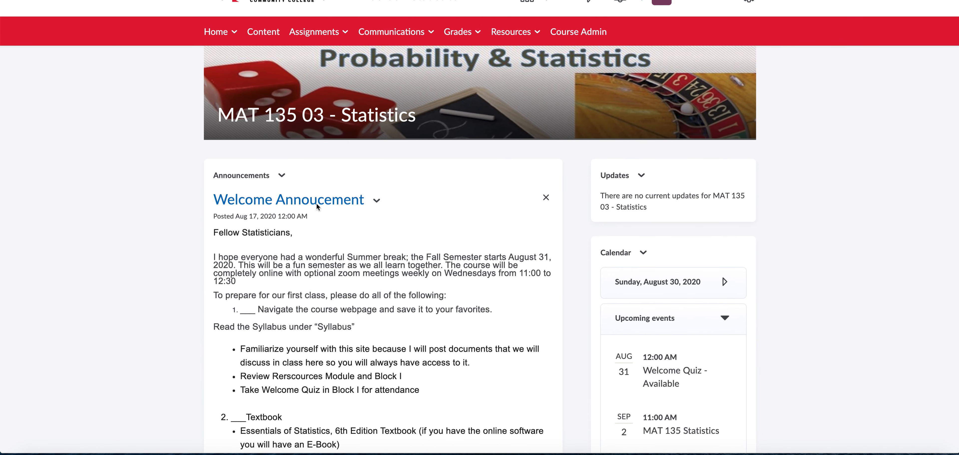
pyautogui.scroll(1, 316, 204)
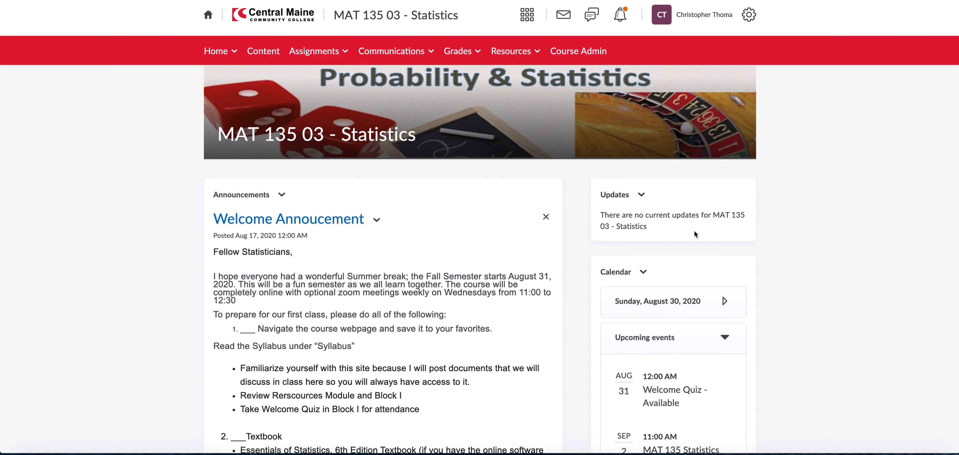
# - Review the upcoming events in the course homepage calendar, from the Welcome Quiz through the Block I due dates
pyautogui.scroll(-3, 696, 234)
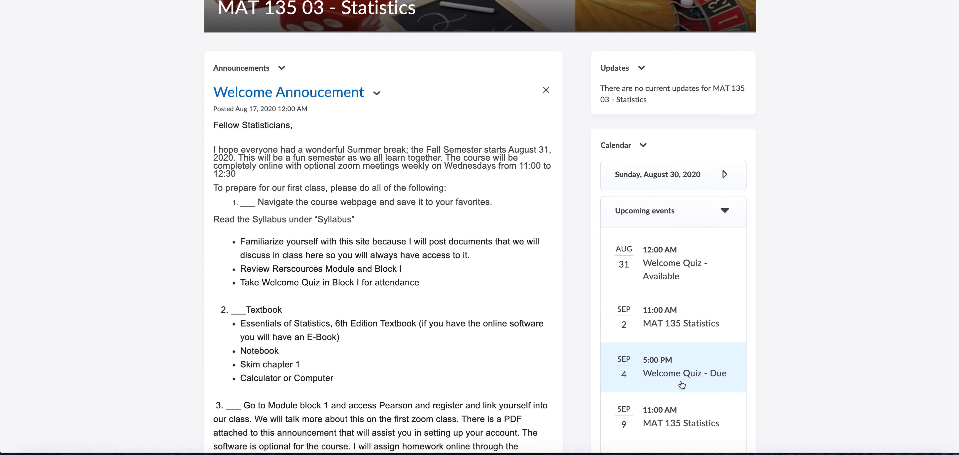
pyautogui.scroll(-3, 671, 421)
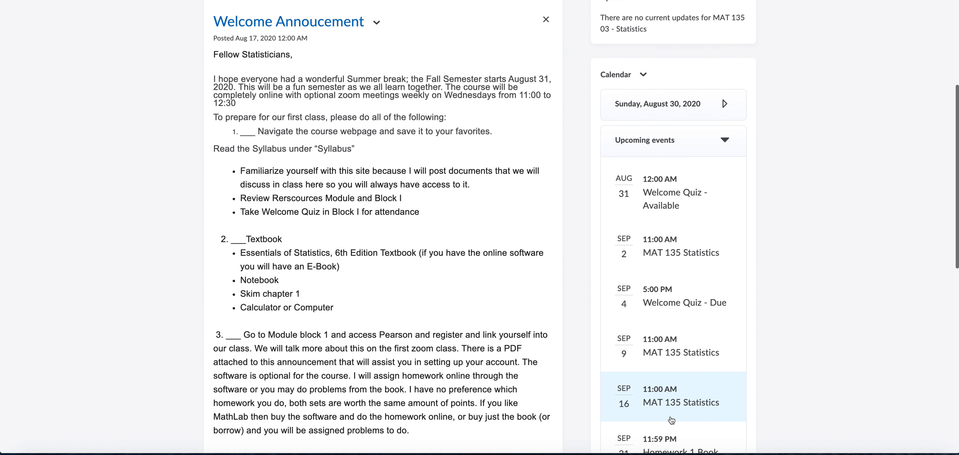
pyautogui.scroll(-3, 671, 420)
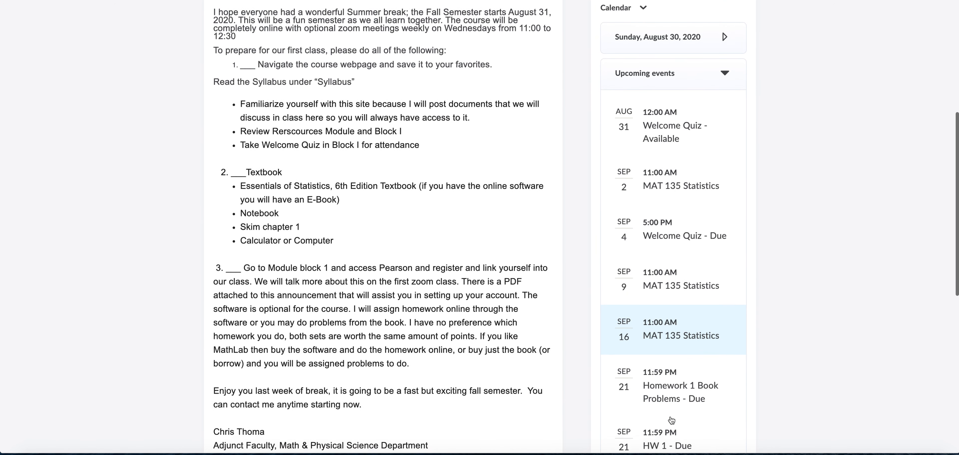
pyautogui.scroll(-5, 671, 421)
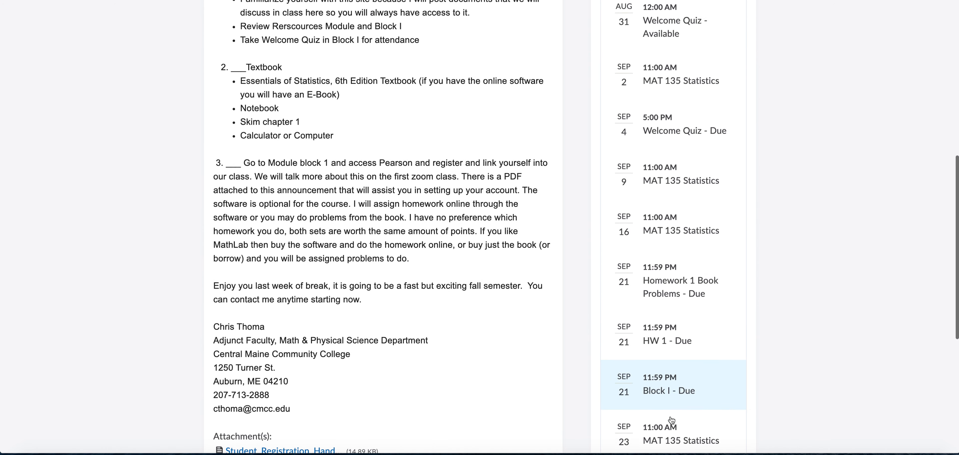
pyautogui.scroll(15, 399, 224)
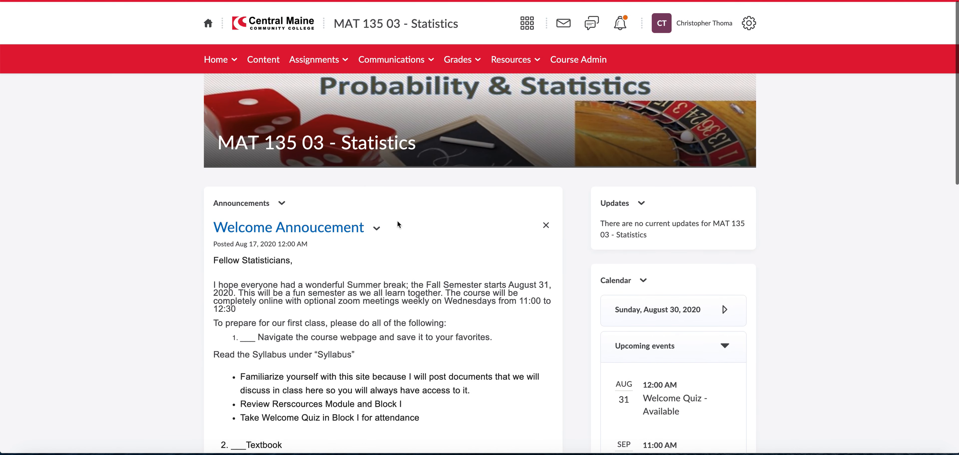
# - Open the Overview/Syllabus page in the course content and examine the student grading and evaluation criteria
pyautogui.moveTo(275, 131)
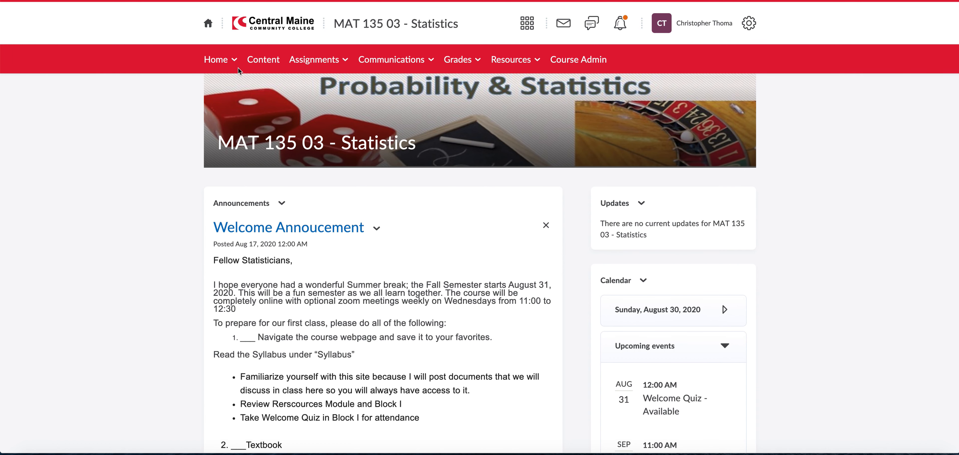
pyautogui.click(269, 63)
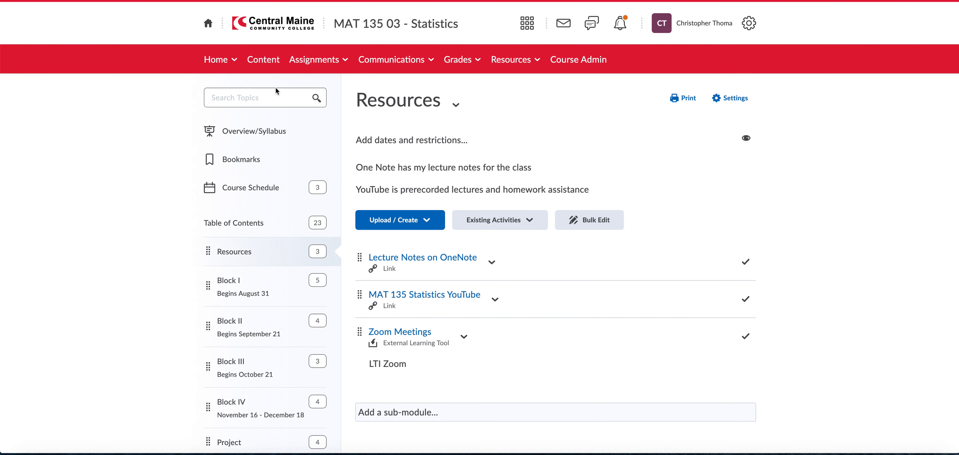
pyautogui.click(243, 143)
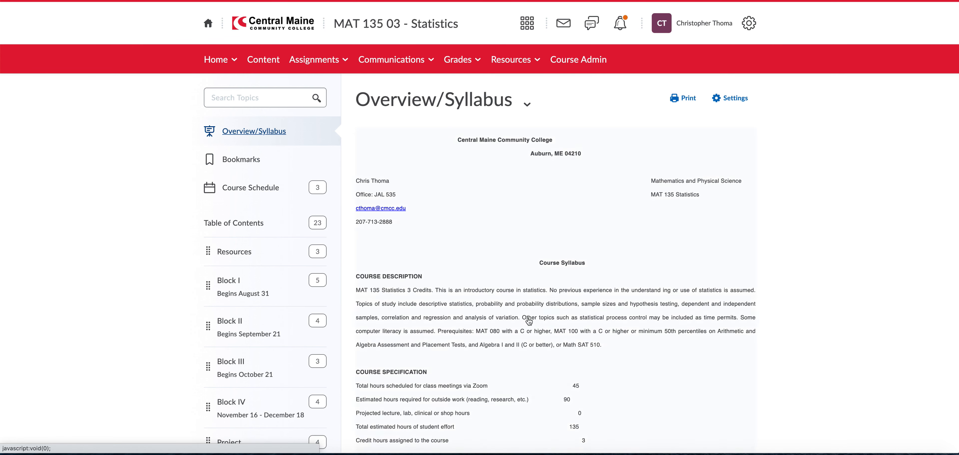
pyautogui.scroll(-10, 529, 322)
pyautogui.scroll(-9, 492, 314)
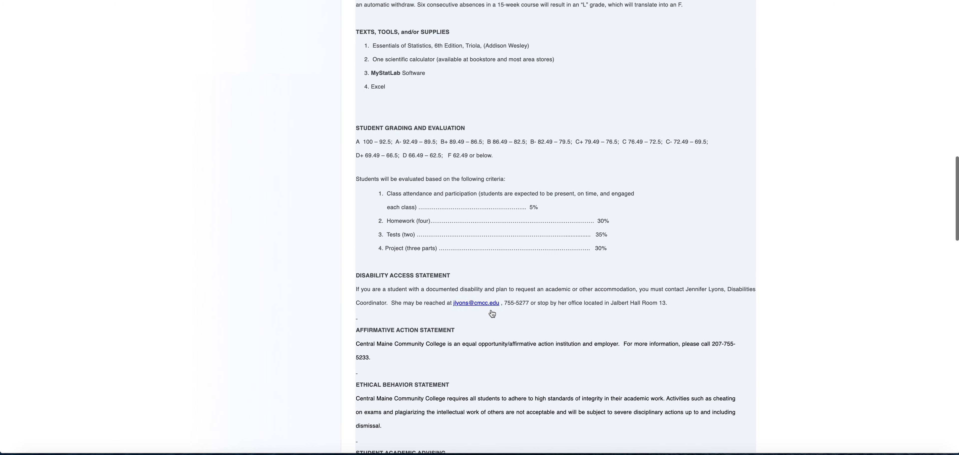
pyautogui.scroll(-1, 491, 314)
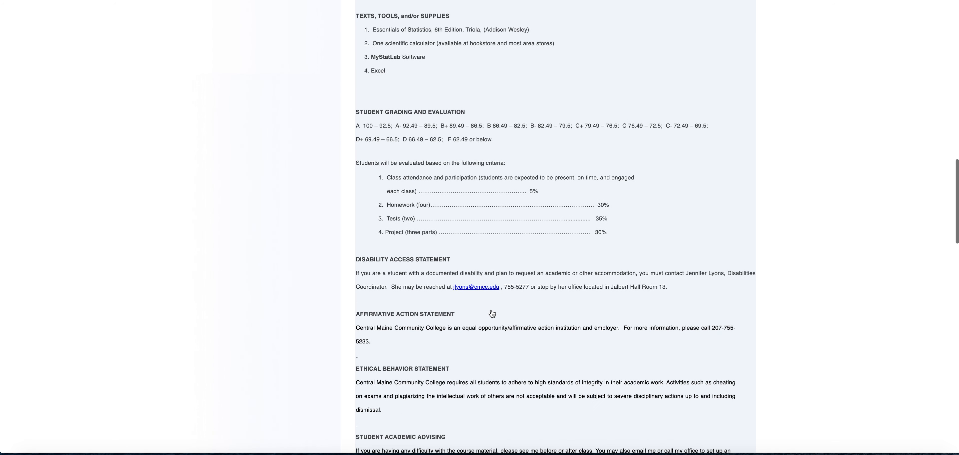
pyautogui.scroll(-1, 492, 314)
pyautogui.scroll(-2, 492, 314)
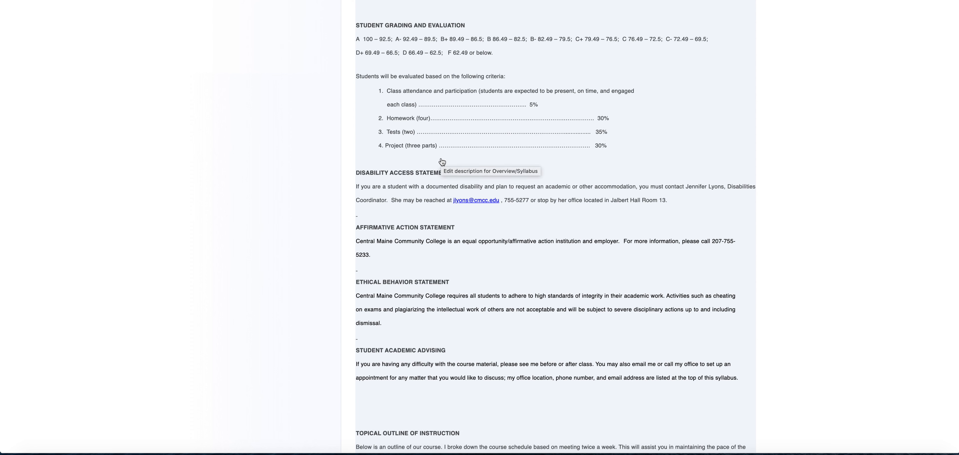
pyautogui.scroll(-3, 444, 165)
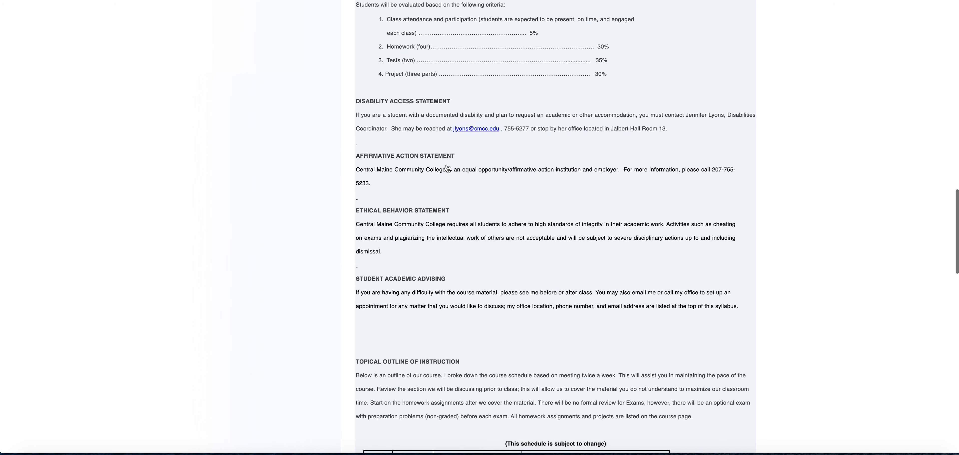
pyautogui.scroll(2, 446, 101)
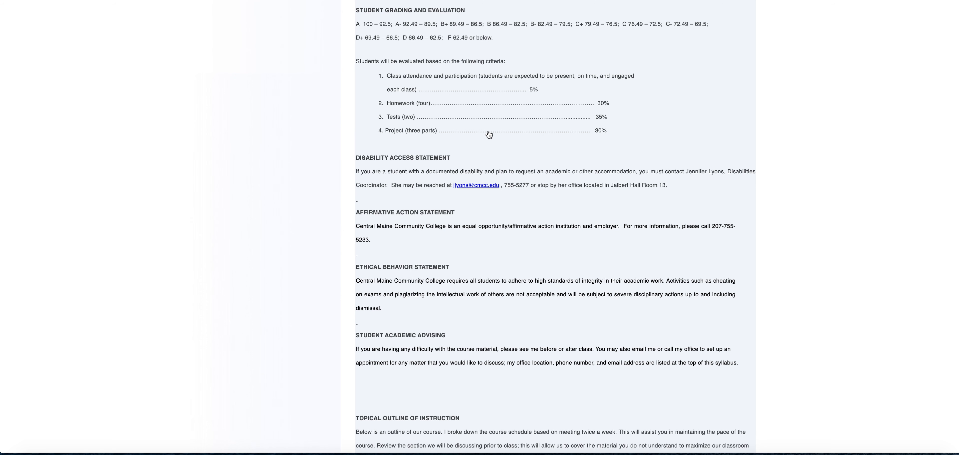
pyautogui.scroll(-3, 487, 133)
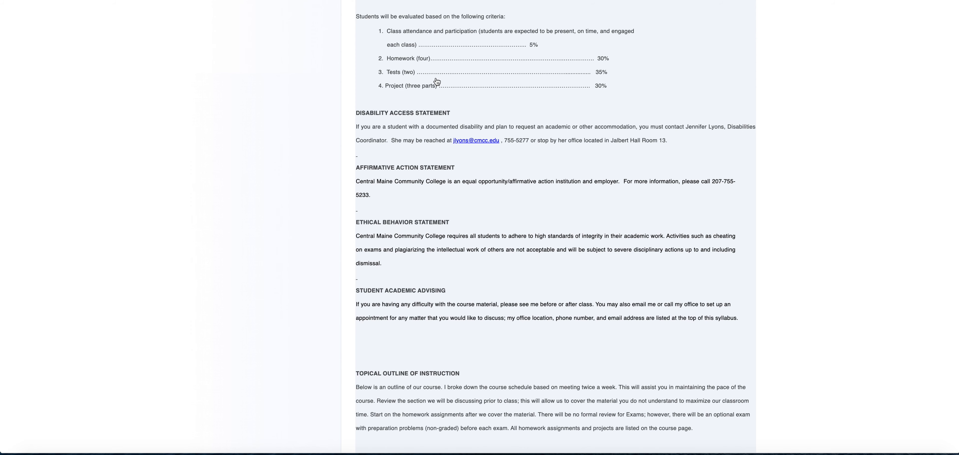
pyautogui.scroll(2, 453, 122)
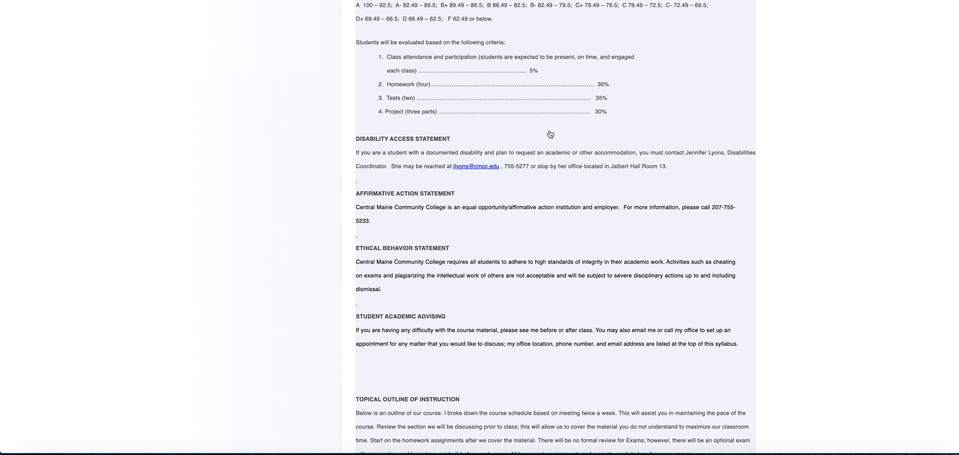
pyautogui.scroll(2, 481, 120)
# - Examine the topical outline of instruction in the syllabus, covering class dates, sections, assignments and exams
pyautogui.scroll(-10, 481, 119)
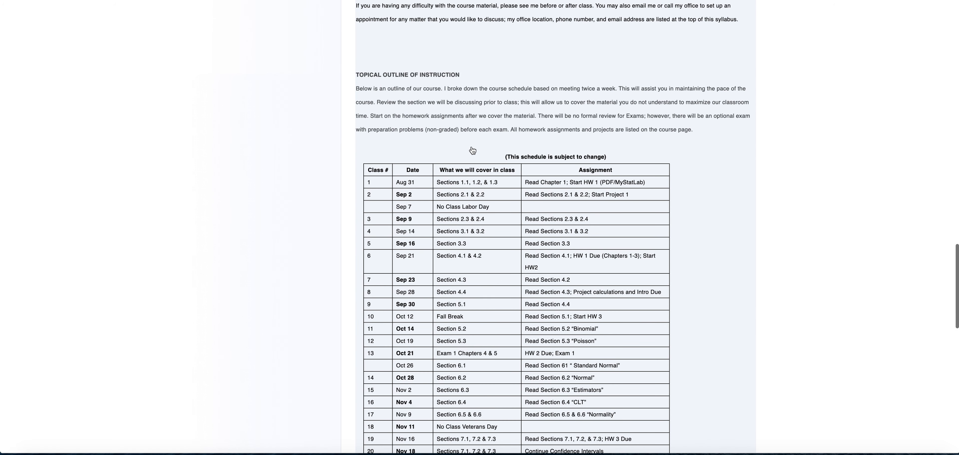
pyautogui.scroll(-3, 472, 151)
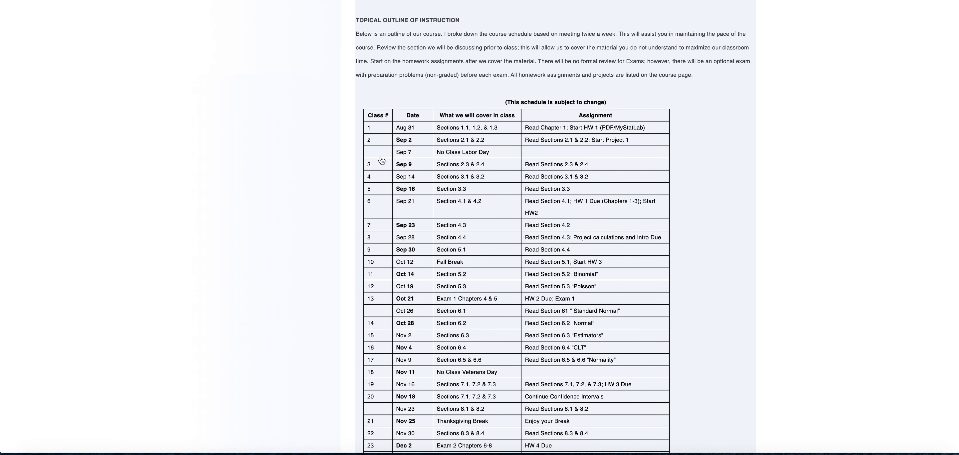
pyautogui.scroll(-2, 385, 160)
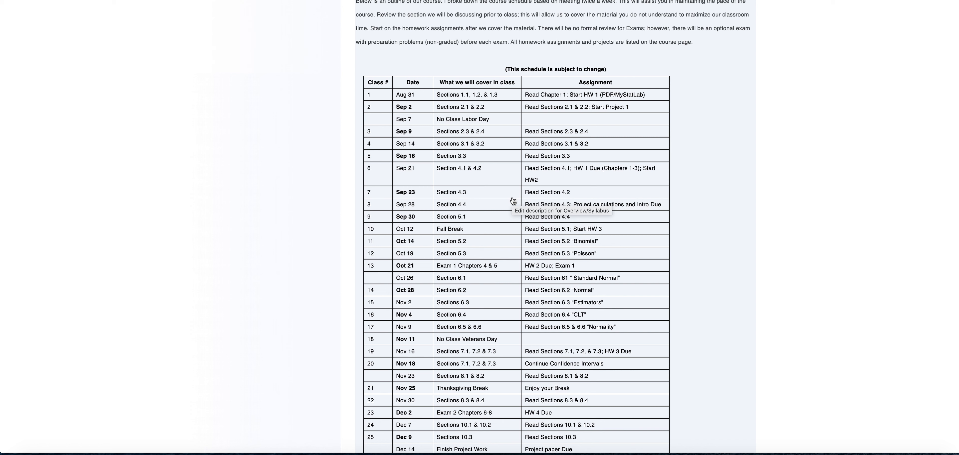
pyautogui.scroll(10, 484, 207)
pyautogui.scroll(-10, 476, 208)
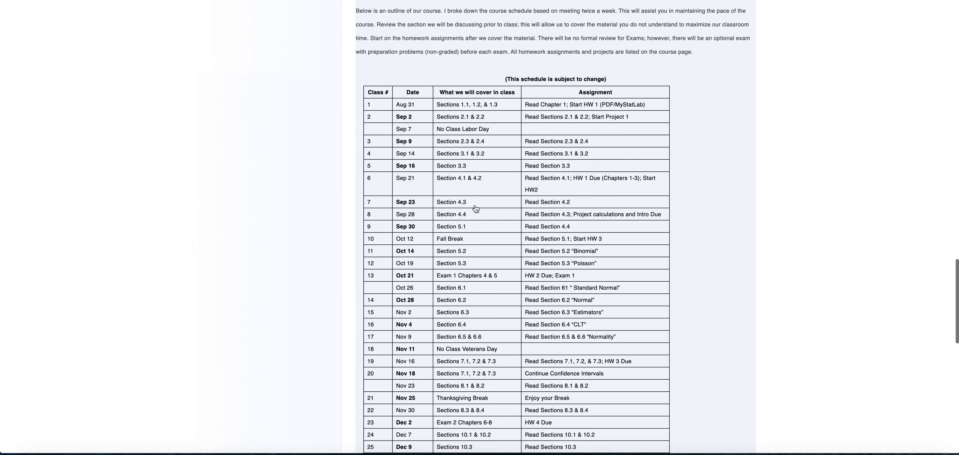
pyautogui.scroll(-2, 475, 208)
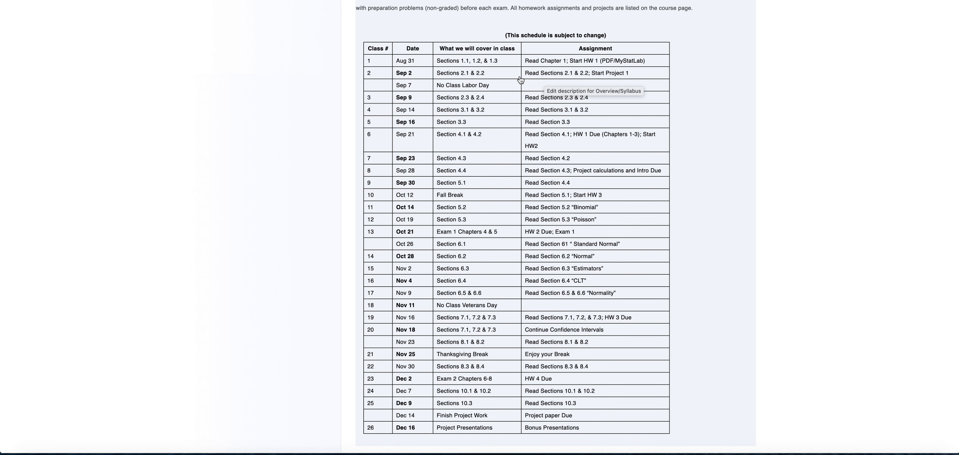
pyautogui.scroll(-2, 446, 190)
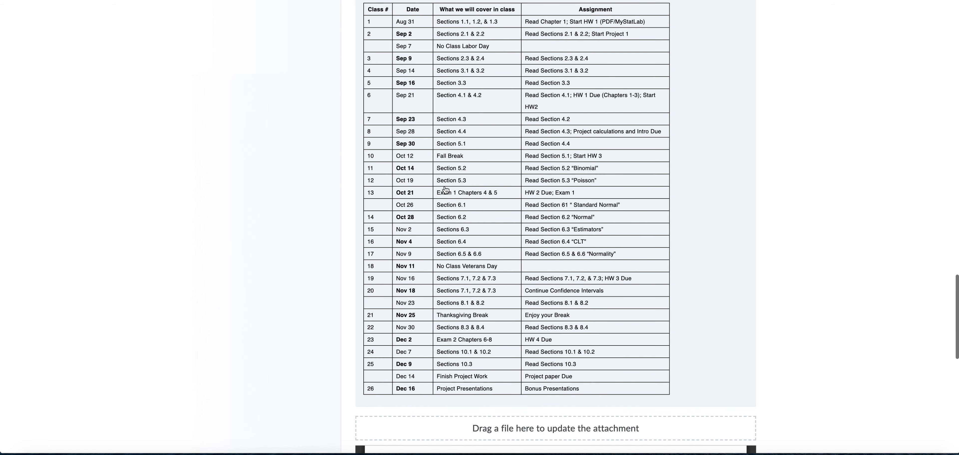
# - Look through the attached syllabus document down to its print and download options, and return to the start of the page
pyautogui.scroll(-1, 445, 190)
pyautogui.scroll(-10, 445, 190)
pyautogui.scroll(-15, 445, 186)
pyautogui.scroll(-6, 445, 186)
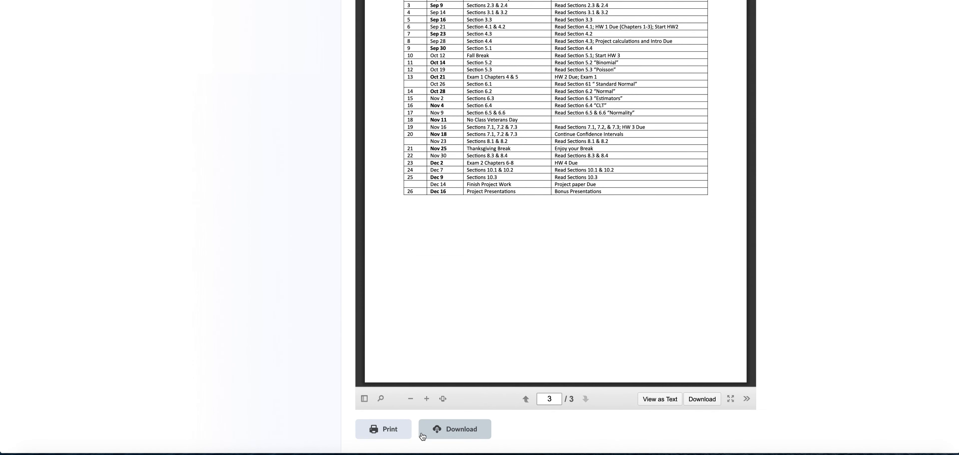
pyautogui.scroll(20, 304, 263)
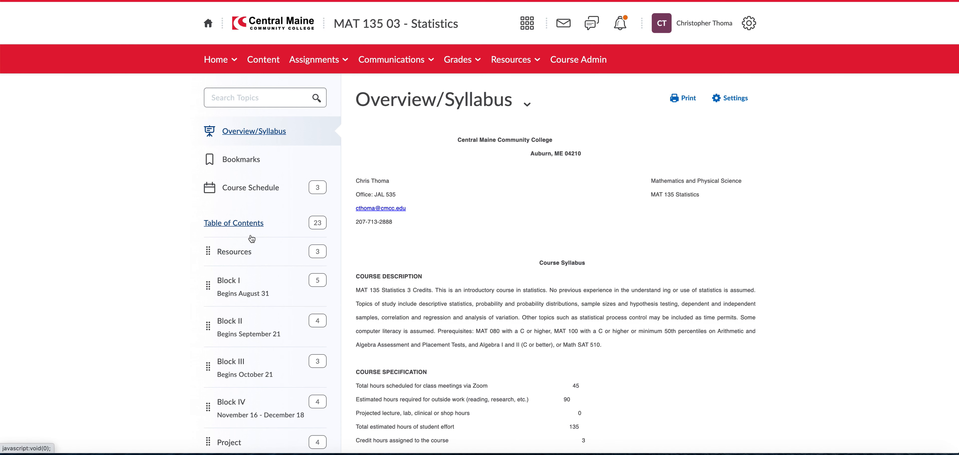
# - Open the Resources module to view its lecture notes, YouTube and Zoom links, and check the course's communication options for Zoom Meetings
pyautogui.scroll(-2, 262, 335)
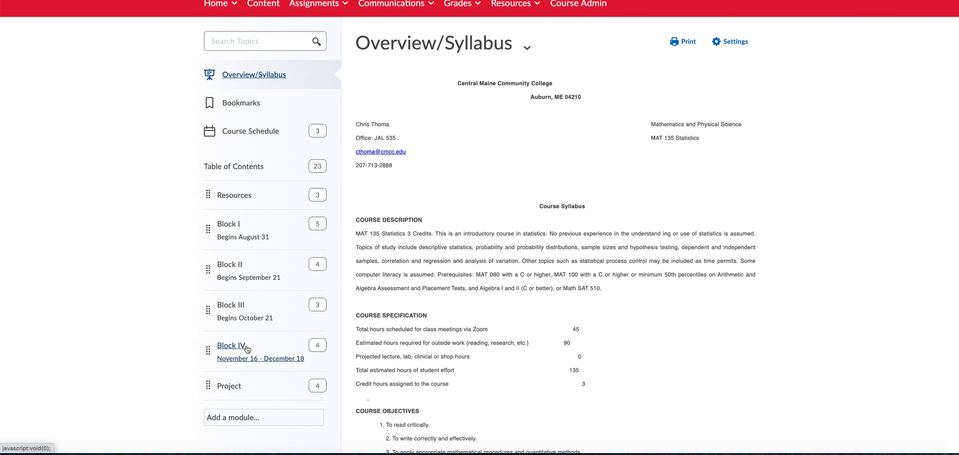
pyautogui.click(245, 197)
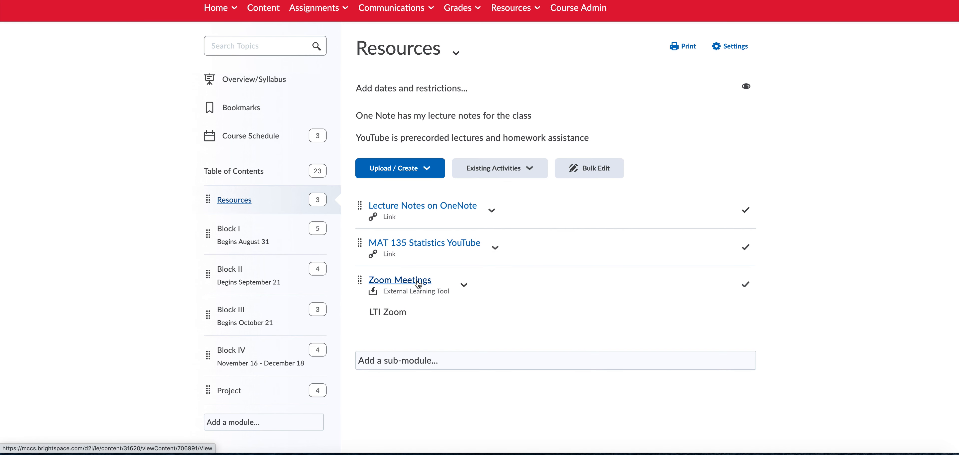
pyautogui.scroll(2, 418, 285)
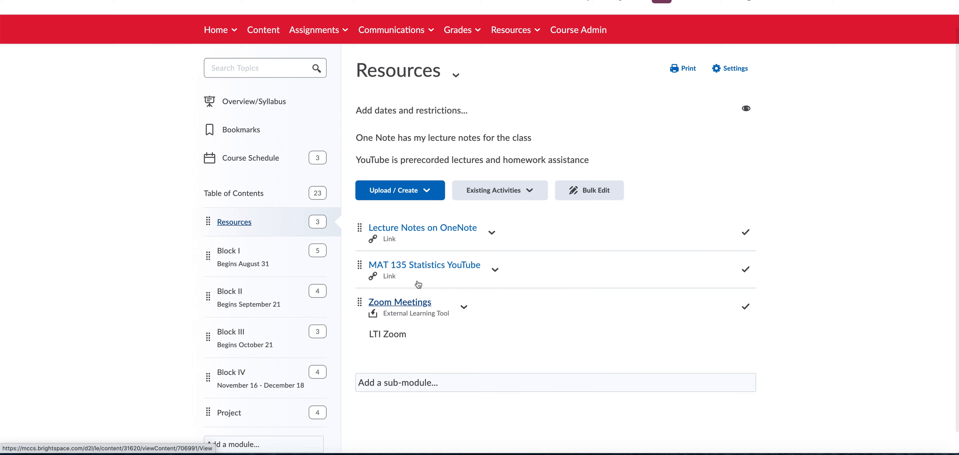
pyautogui.scroll(-1, 417, 281)
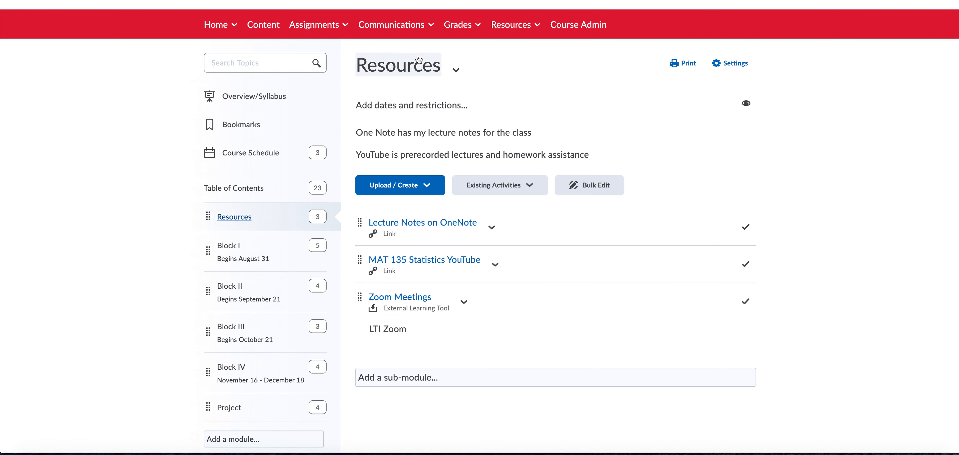
pyautogui.click(428, 28)
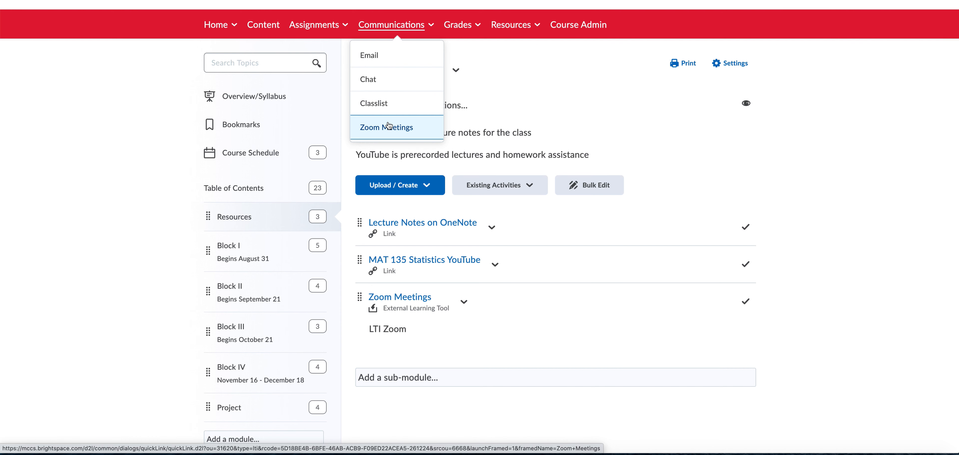
pyautogui.click(87, 140)
# - Open the Block I module to view its topics and activities
pyautogui.scroll(-1, 87, 151)
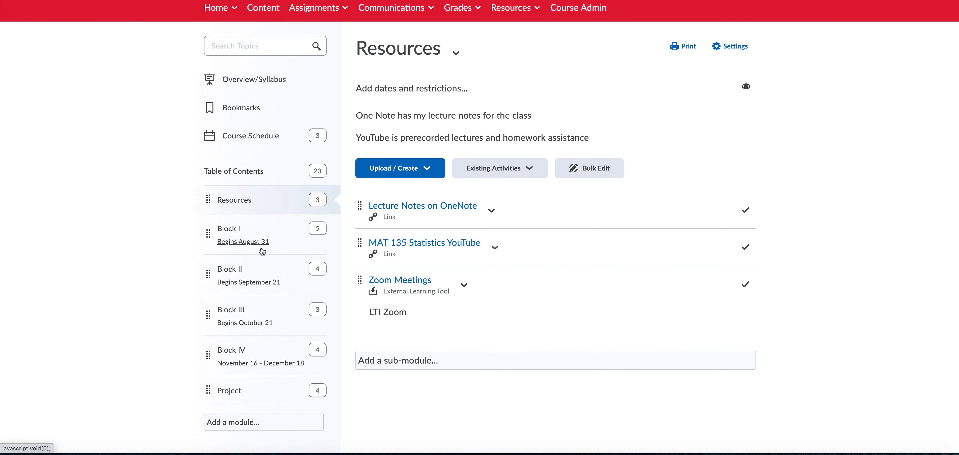
pyautogui.click(235, 231)
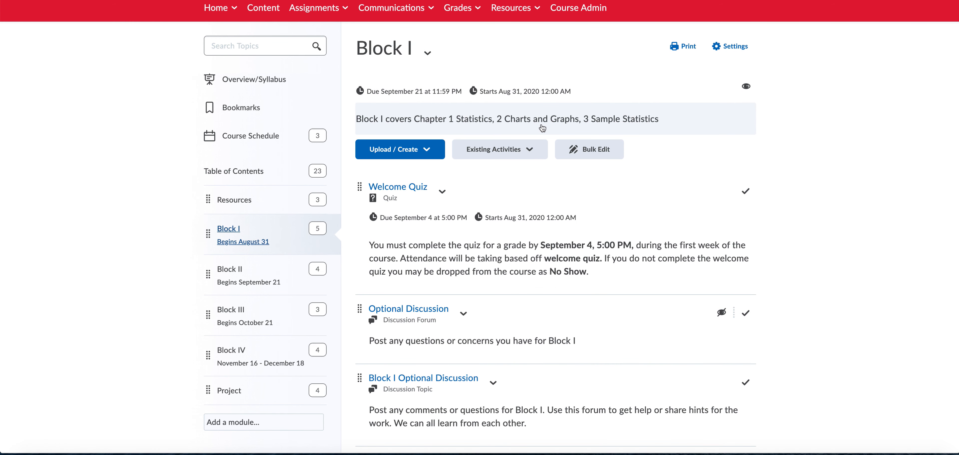
# - Examine the Block I items from the Welcome Quiz and optional discussions down to the Homework 1 Book Problems and HW 1
pyautogui.scroll(-1, 477, 264)
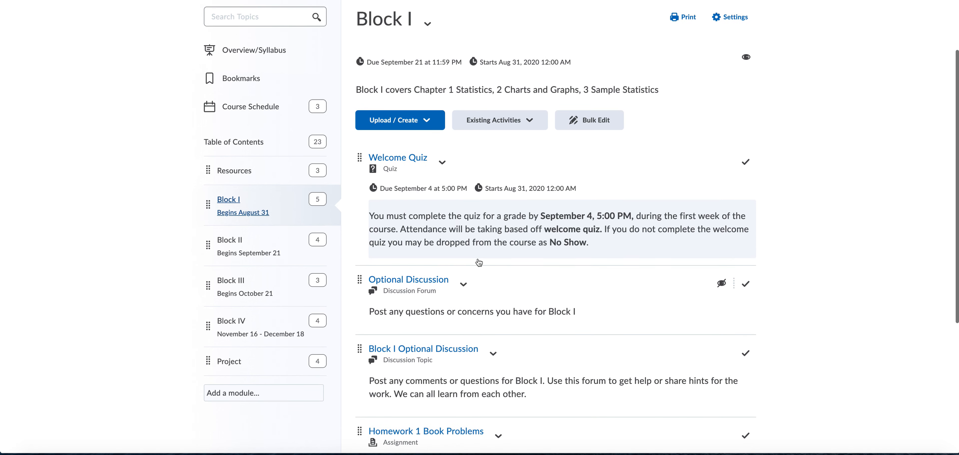
pyautogui.scroll(-1, 479, 264)
pyautogui.scroll(-4, 479, 263)
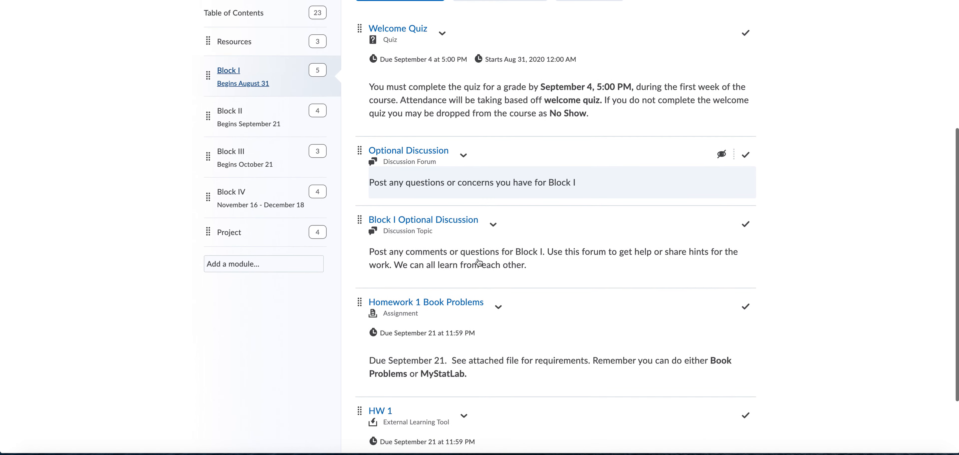
pyautogui.scroll(7, 479, 263)
pyautogui.scroll(-2, 479, 263)
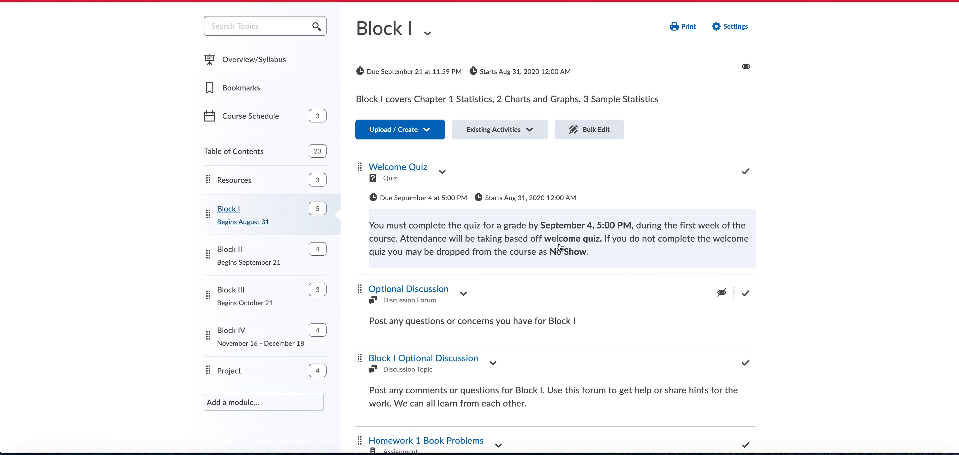
pyautogui.scroll(-1, 560, 247)
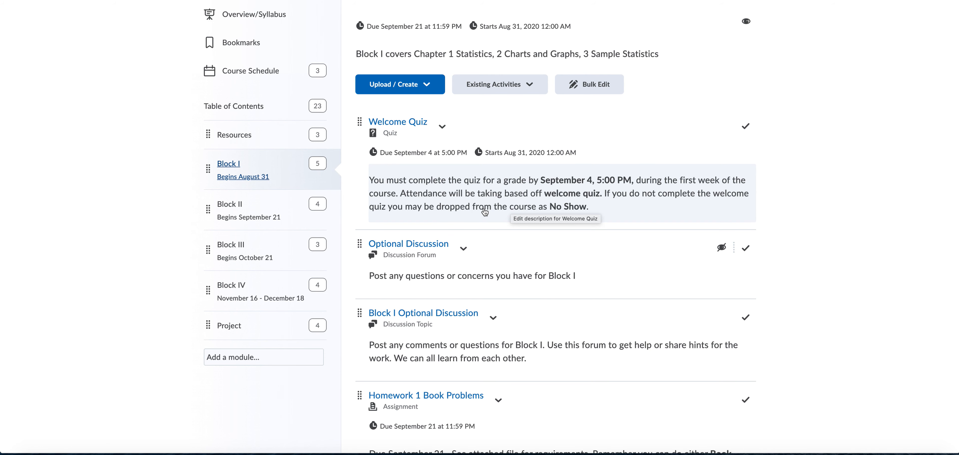
pyautogui.scroll(-1, 484, 213)
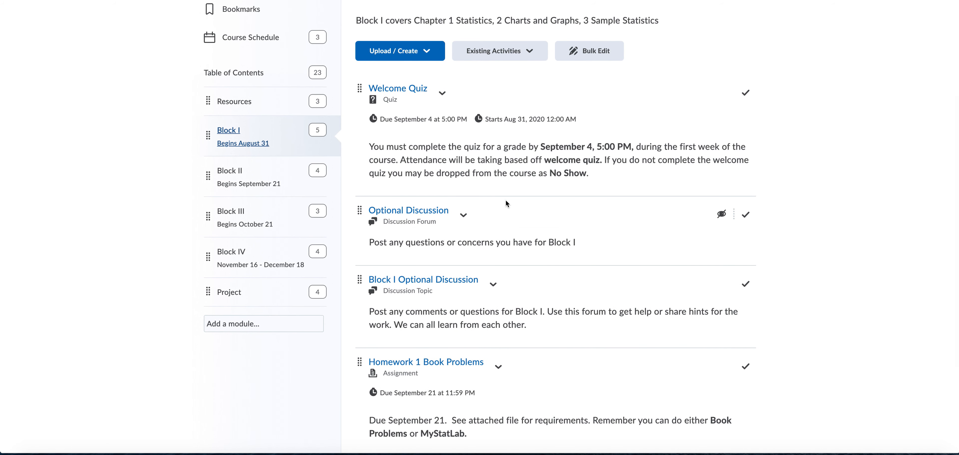
pyautogui.scroll(-2, 491, 170)
pyautogui.scroll(-3, 490, 168)
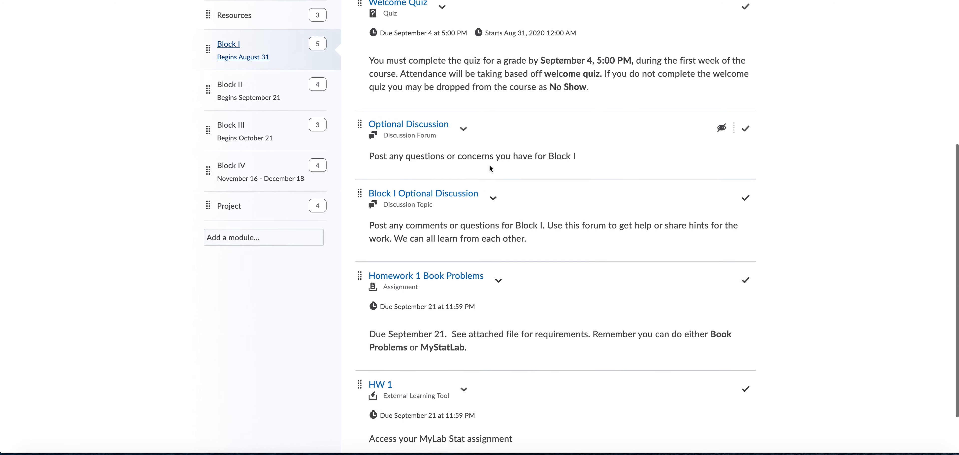
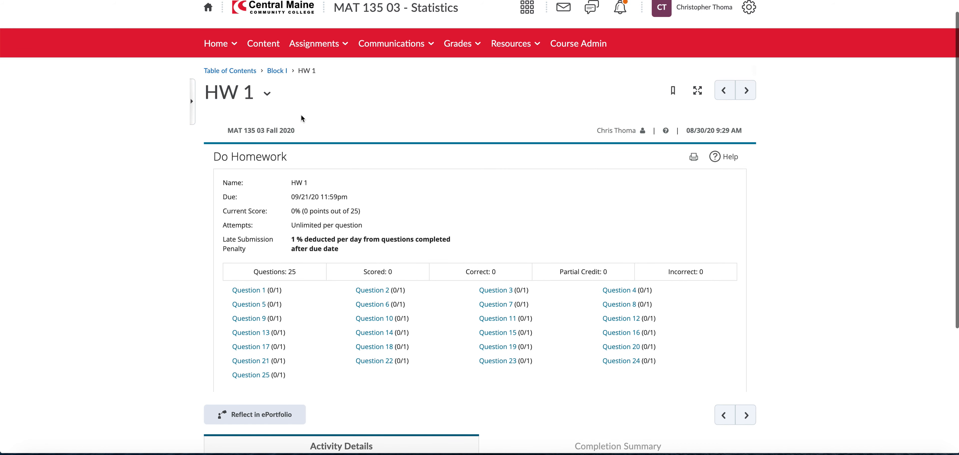
# - Return to the course content from HW 1 and review Block I's quiz, discussion and homework options with their due dates
pyautogui.click(265, 46)
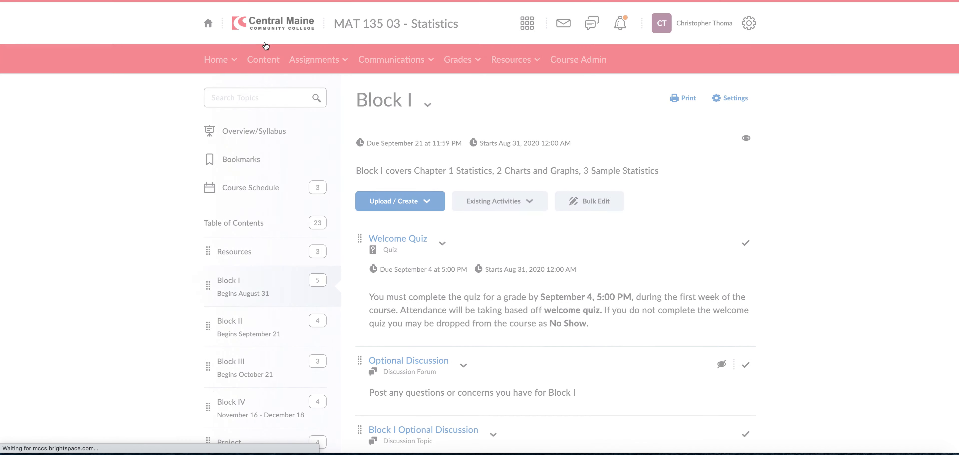
pyautogui.scroll(-8, 411, 204)
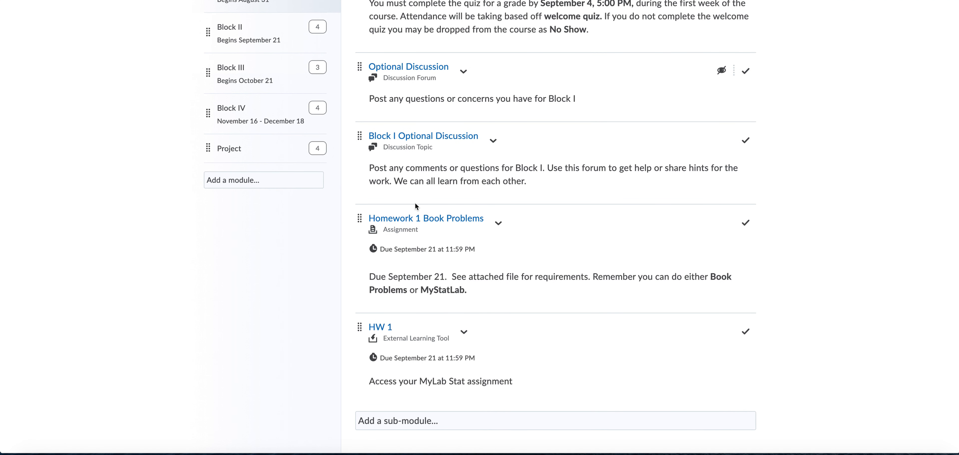
pyautogui.scroll(1, 415, 203)
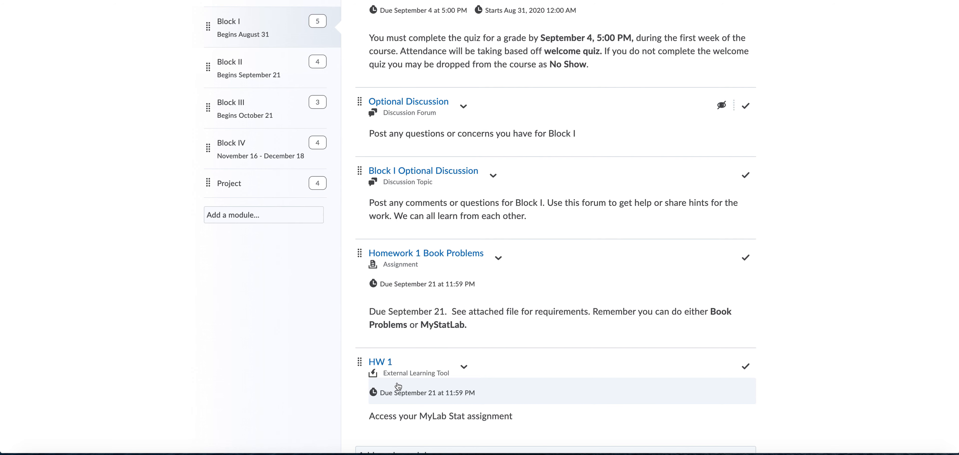
pyautogui.scroll(6, 398, 387)
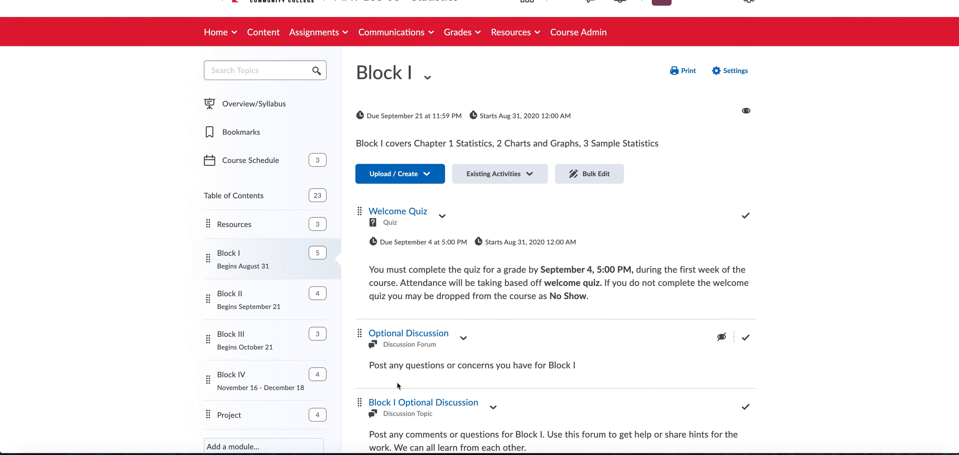
pyautogui.scroll(-7, 397, 383)
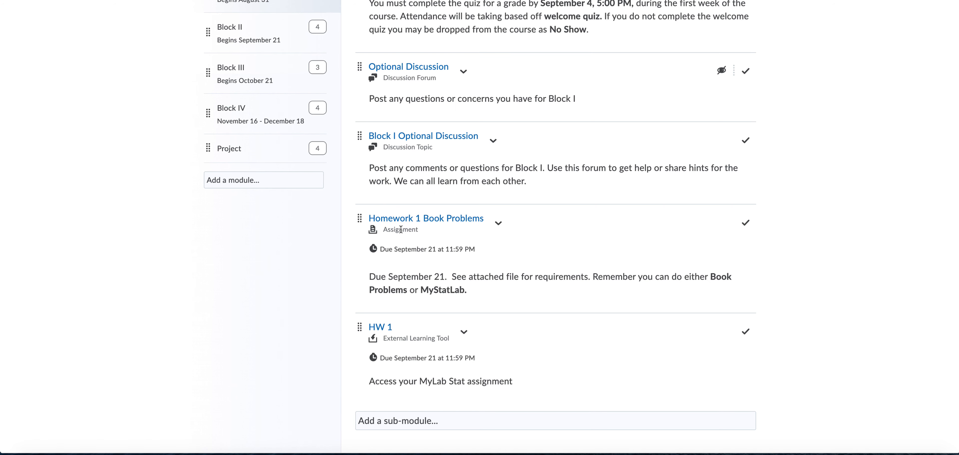
pyautogui.scroll(8, 401, 229)
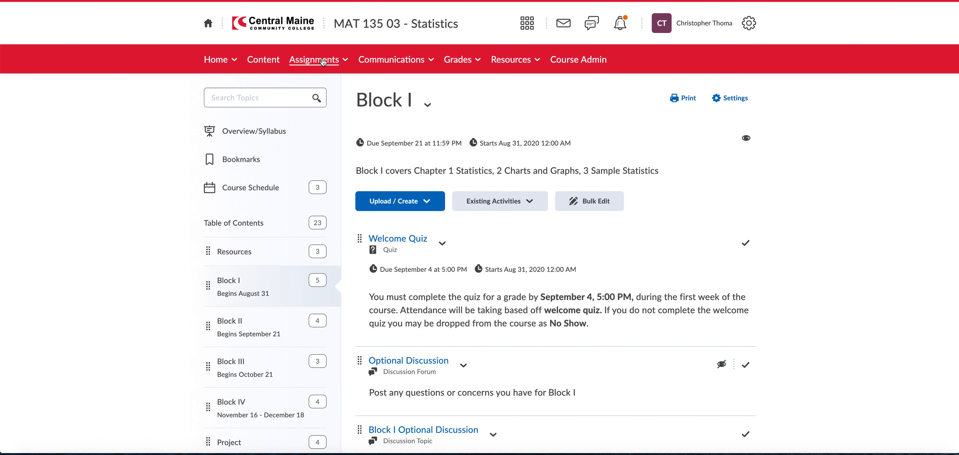
pyautogui.scroll(-7, 437, 264)
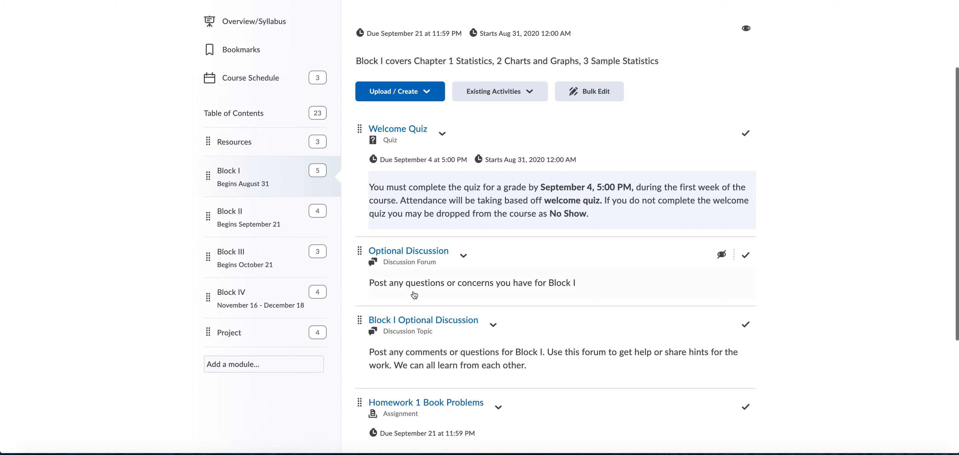
pyautogui.scroll(7, 414, 295)
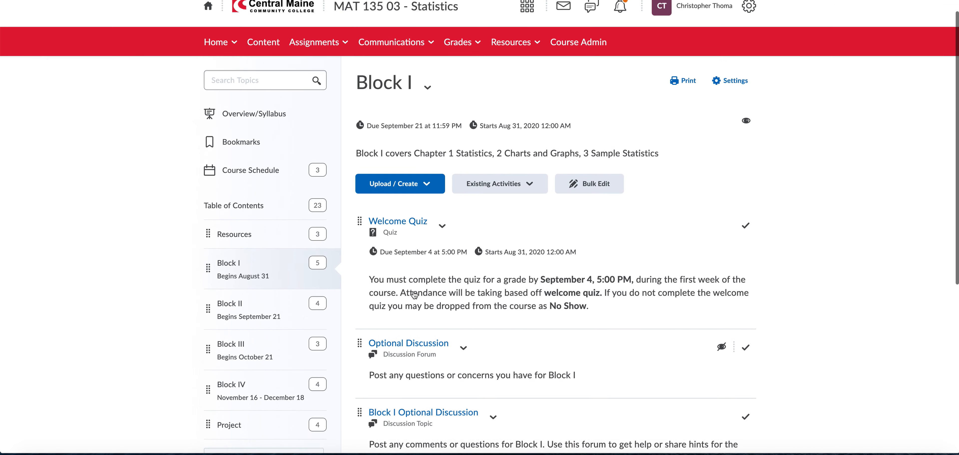
pyautogui.scroll(-1, 159, 291)
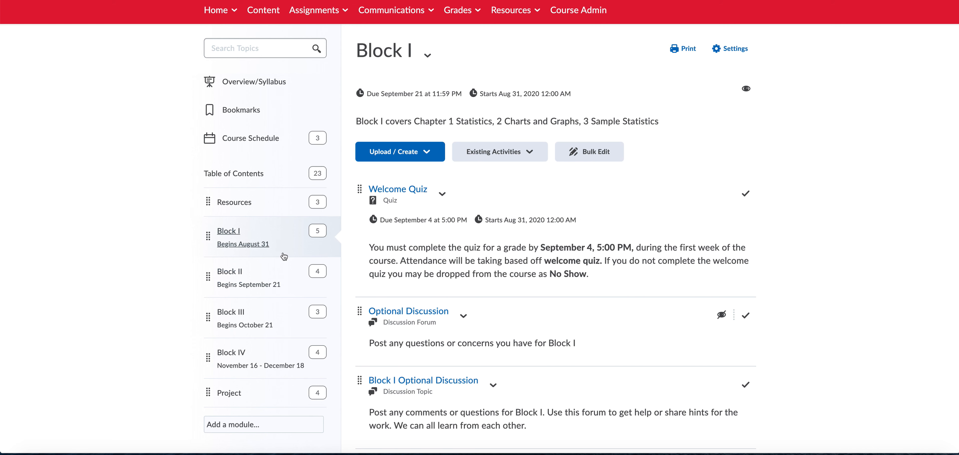
pyautogui.scroll(-1, 115, 379)
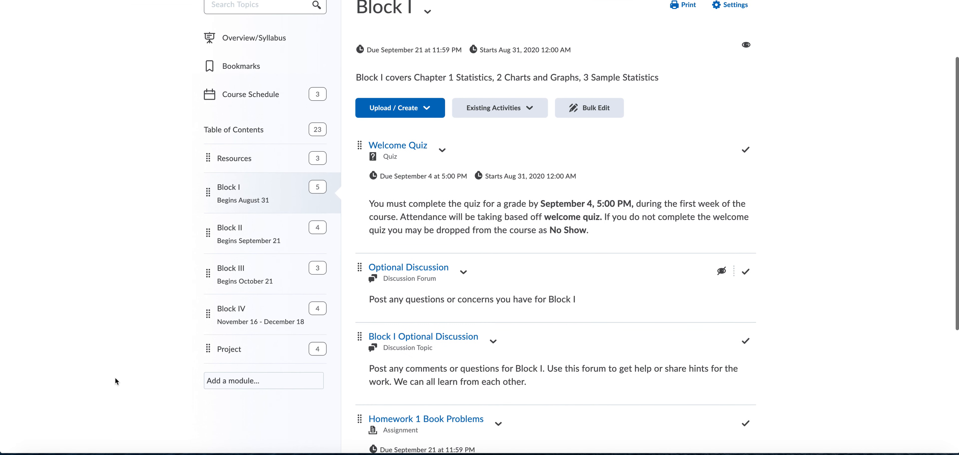
pyautogui.scroll(-1, 135, 351)
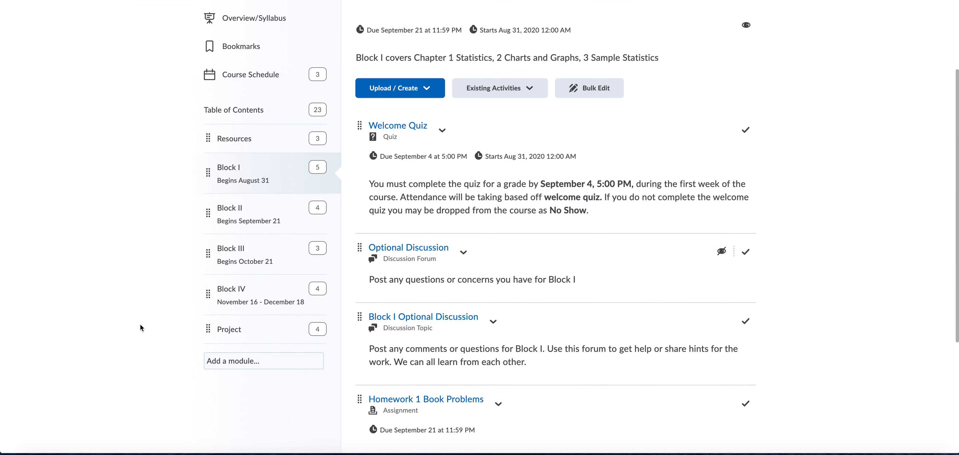
pyautogui.scroll(-1, 140, 324)
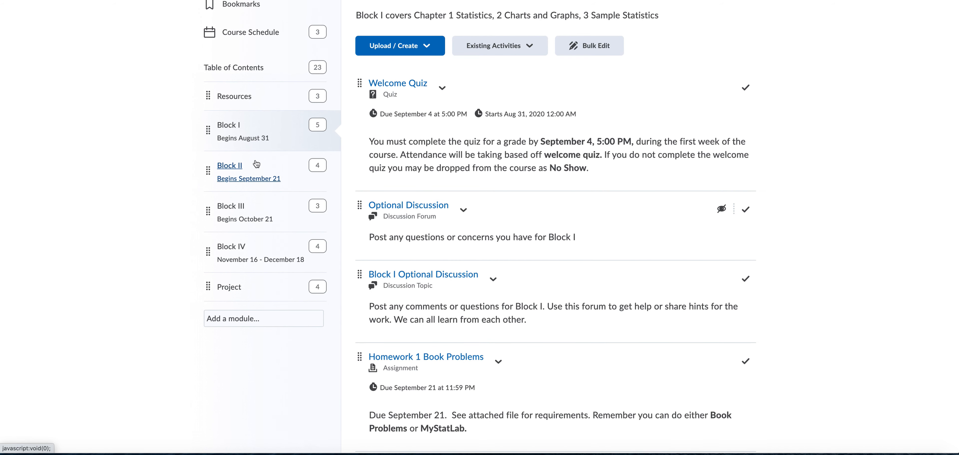
# - Open the Project module and examine its optional discussion, MAT 135 Project document, and Project Intro and Calculations assignment
pyautogui.click(234, 290)
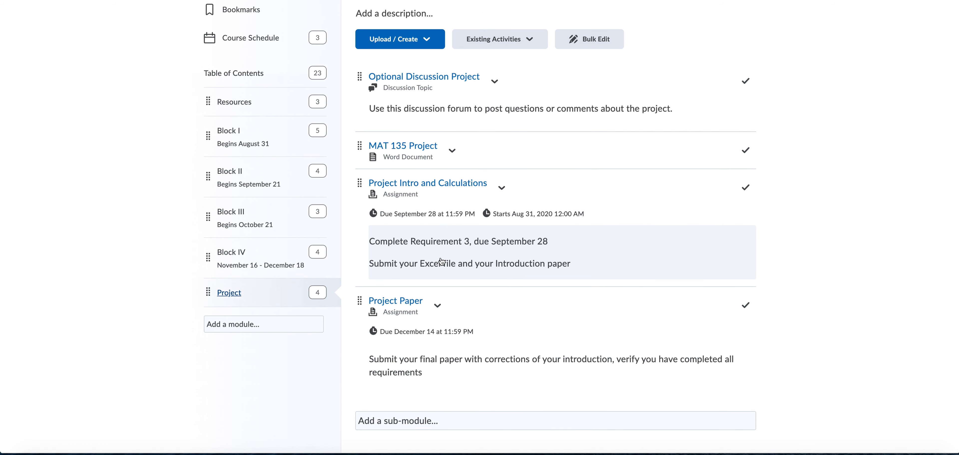
pyautogui.scroll(3, 441, 263)
pyautogui.scroll(-2, 441, 262)
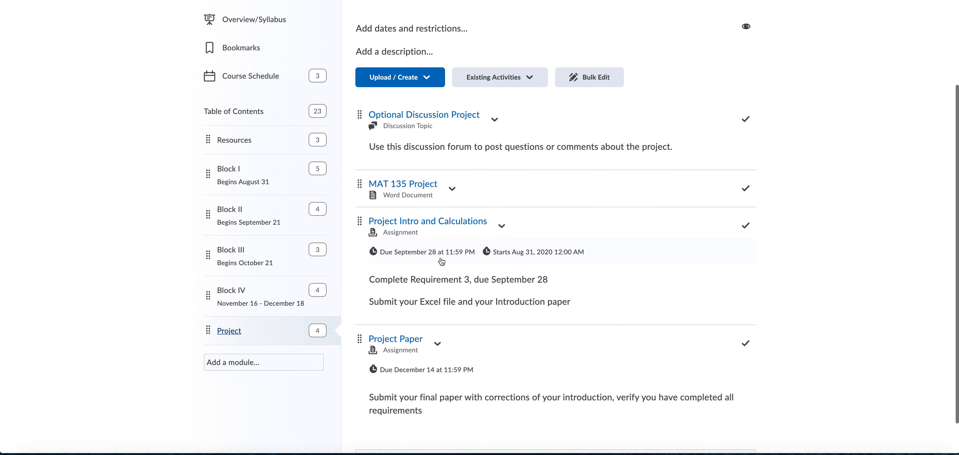
pyautogui.scroll(-1, 442, 262)
pyautogui.scroll(4, 441, 262)
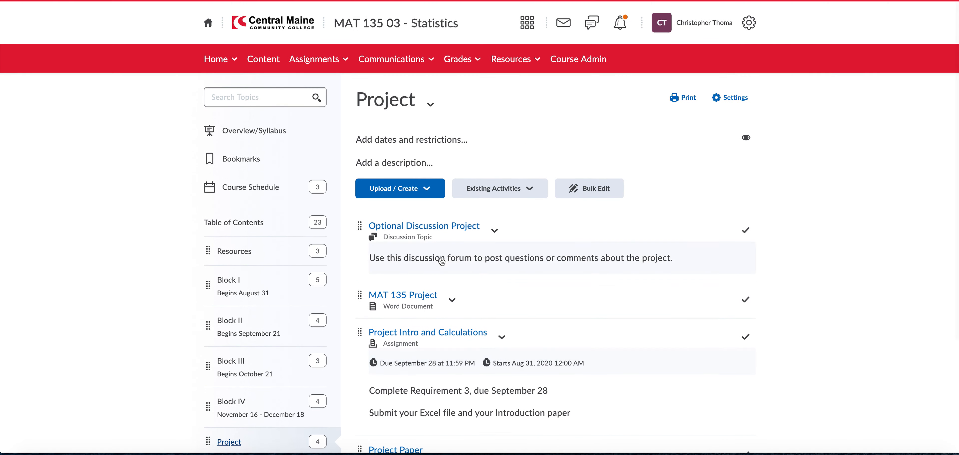
pyautogui.scroll(-4, 442, 262)
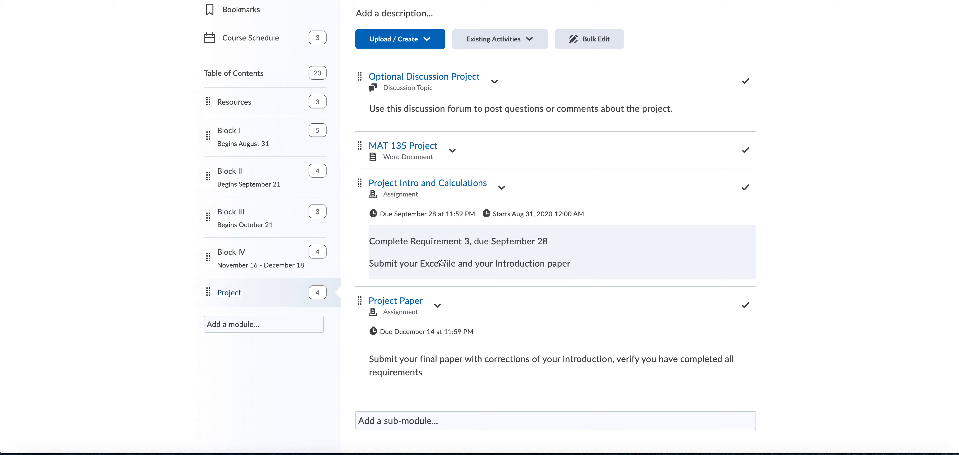
pyautogui.scroll(3, 504, 260)
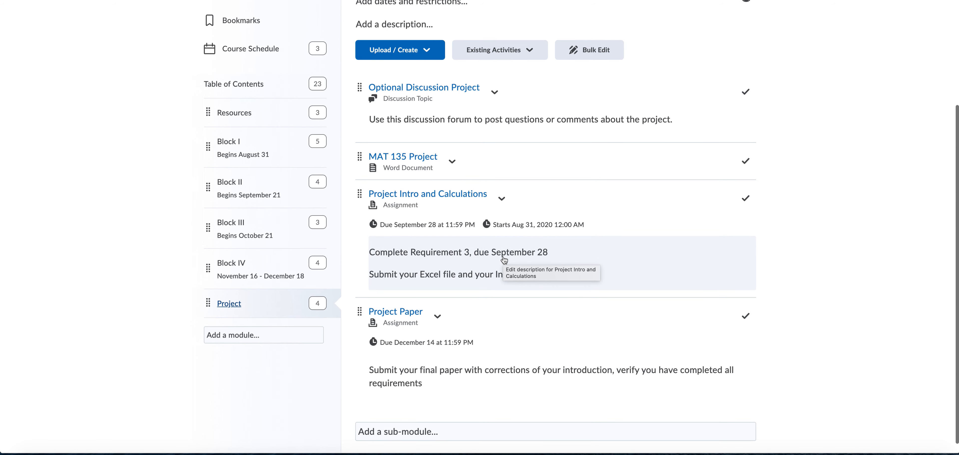
pyautogui.scroll(-3, 504, 260)
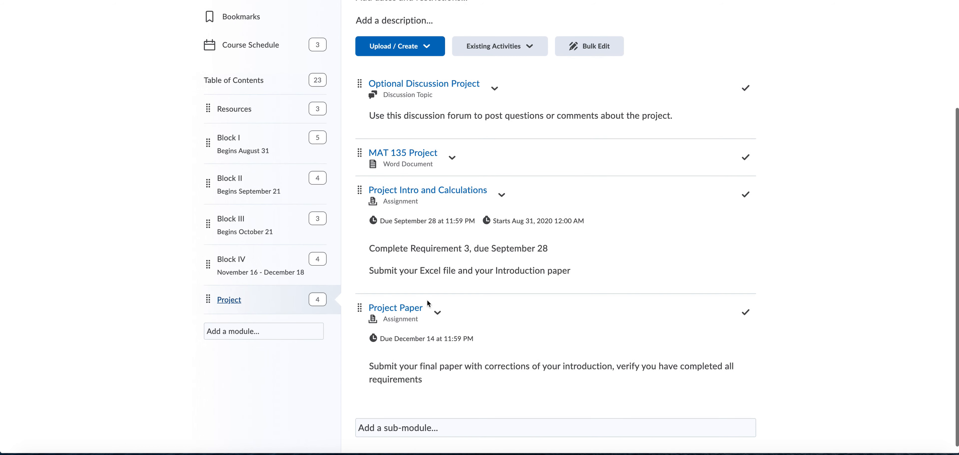
# - Review the Project module's items again, from the MAT 135 Project document to the Project Paper's due date and submission requirements
pyautogui.scroll(4, 428, 304)
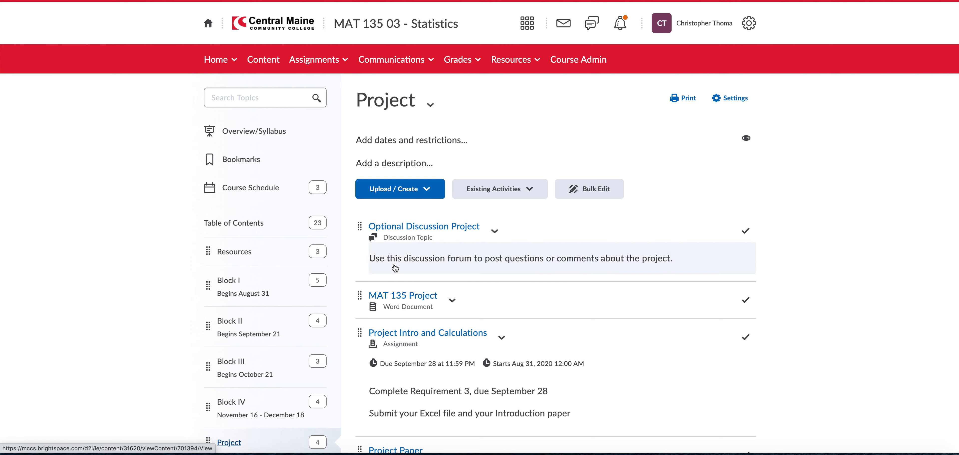
pyautogui.scroll(-4, 407, 307)
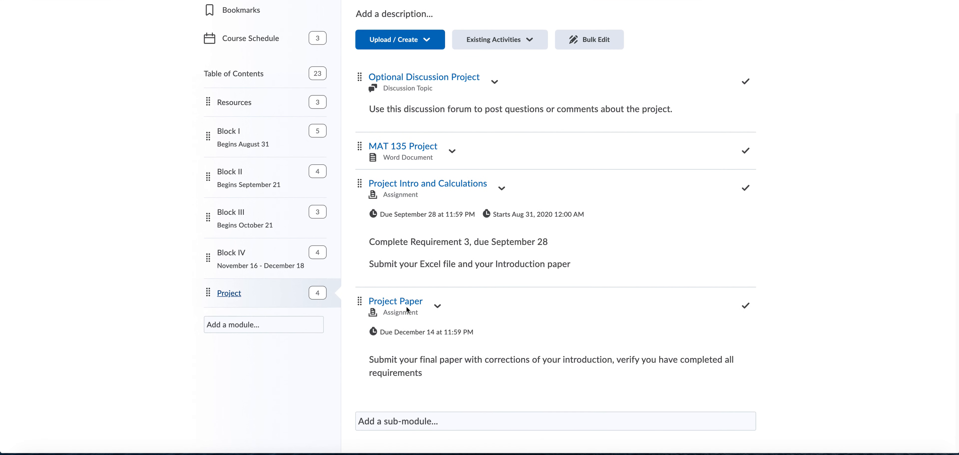
pyautogui.scroll(2, 407, 307)
pyautogui.scroll(1, 407, 310)
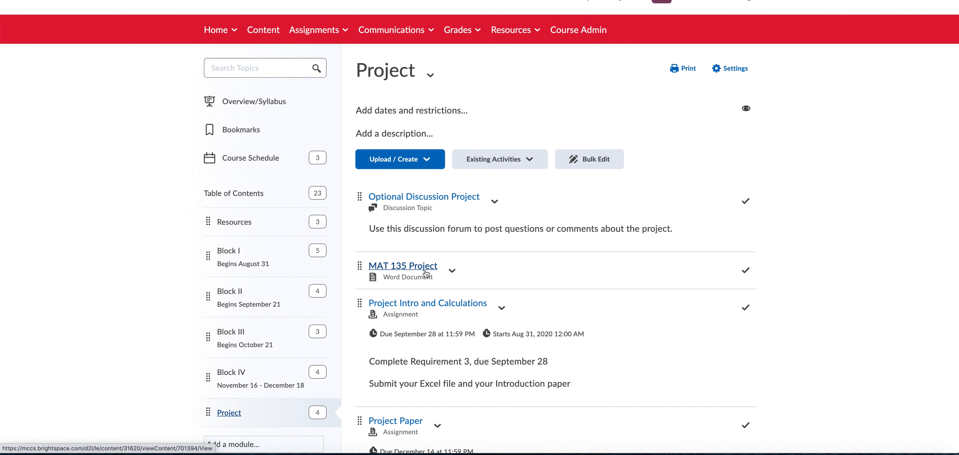
pyautogui.scroll(-3, 166, 274)
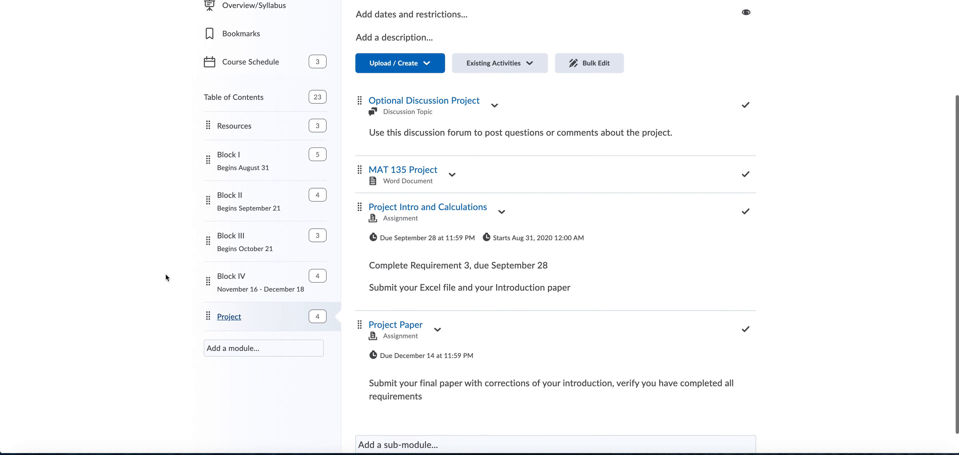
pyautogui.scroll(1, 165, 273)
pyautogui.scroll(2, 166, 273)
pyautogui.scroll(-2, 165, 274)
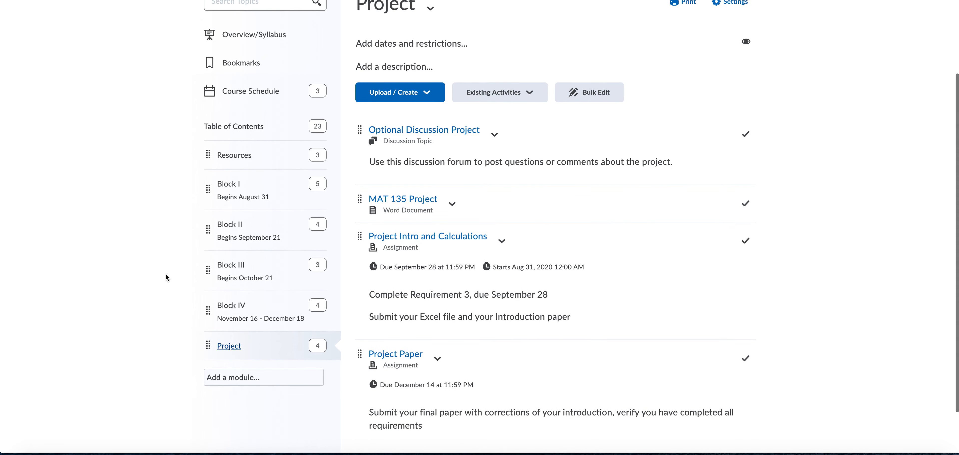
# - Open the course's Assignments list to view the book homework and project submissions with their due dates
pyautogui.scroll(3, 166, 278)
pyautogui.click(340, 66)
pyautogui.click(316, 89)
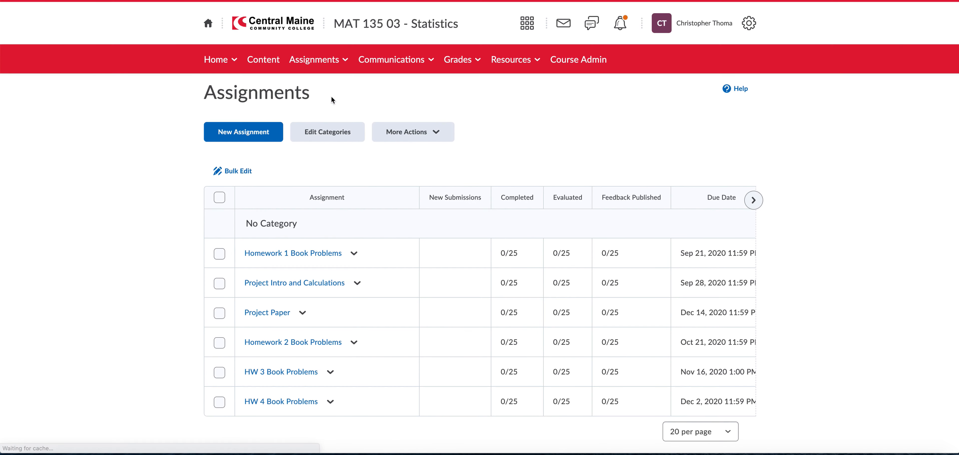
pyautogui.scroll(-1, 347, 210)
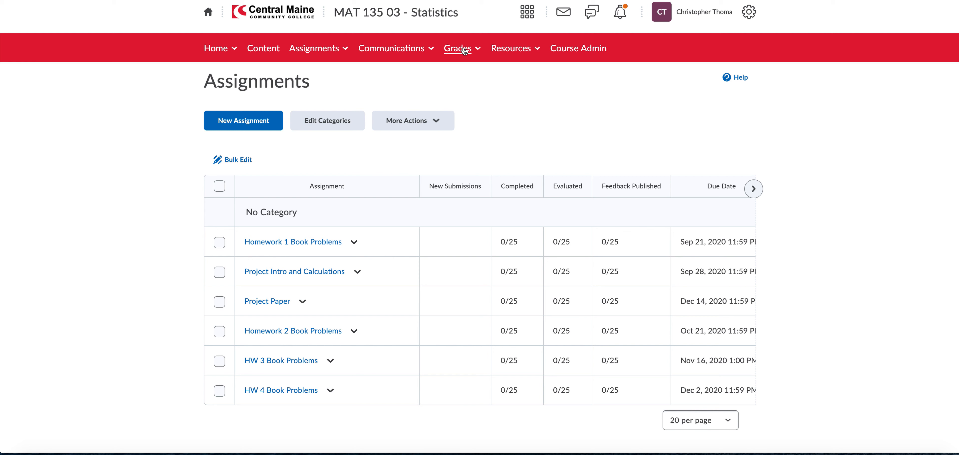
# - Go back to the Course Home page and view the instructor's announcement down to its student registration handout attachment
pyautogui.click(215, 53)
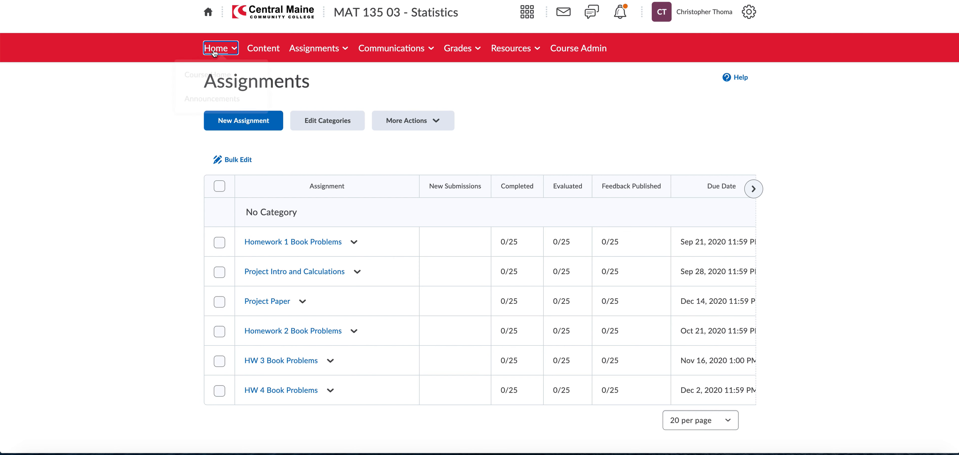
pyautogui.click(214, 79)
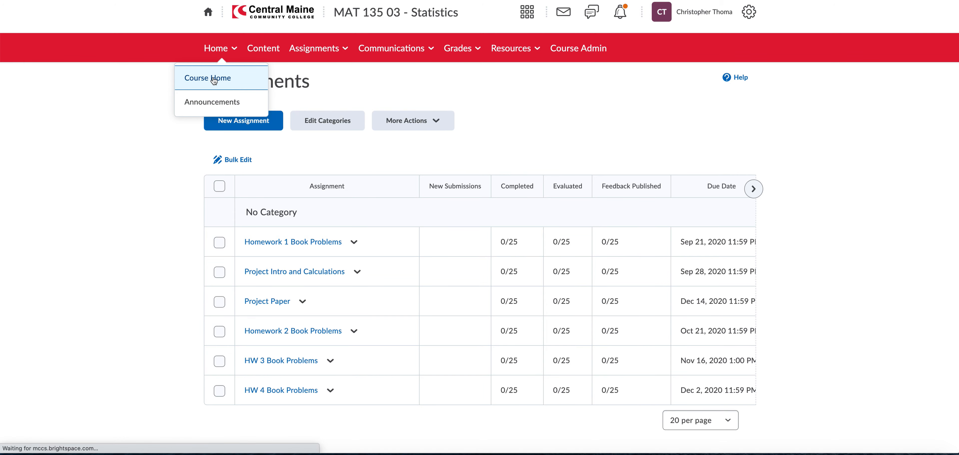
pyautogui.scroll(-10, 296, 263)
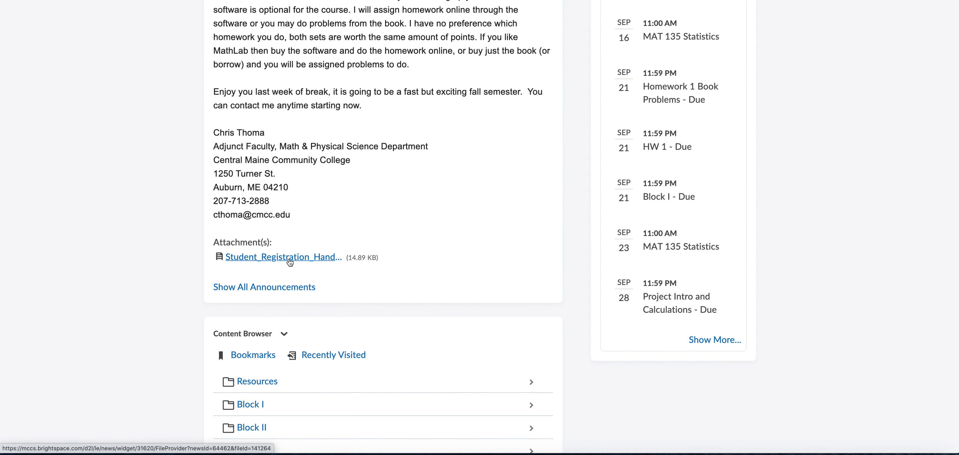
# - Review the Welcome announcement on the course home page, from its preparation checklist to the registration handout attachment and the content browser
pyautogui.scroll(10, 283, 263)
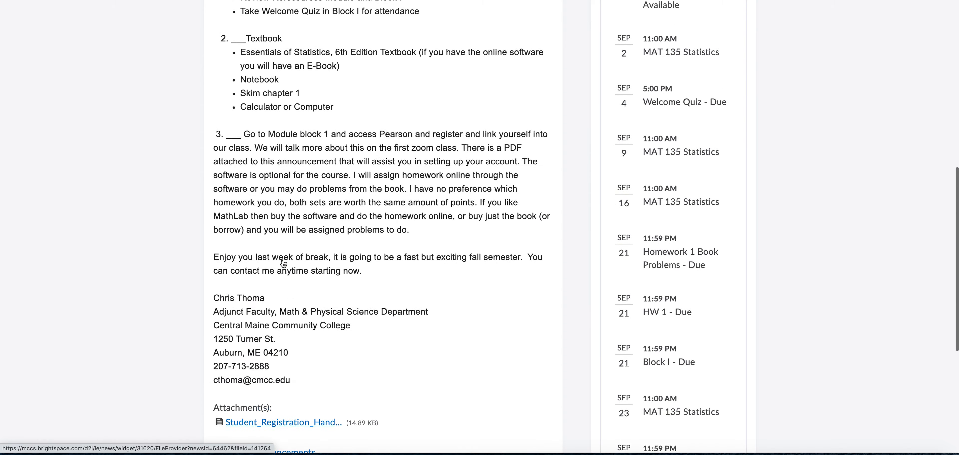
pyautogui.scroll(-10, 281, 259)
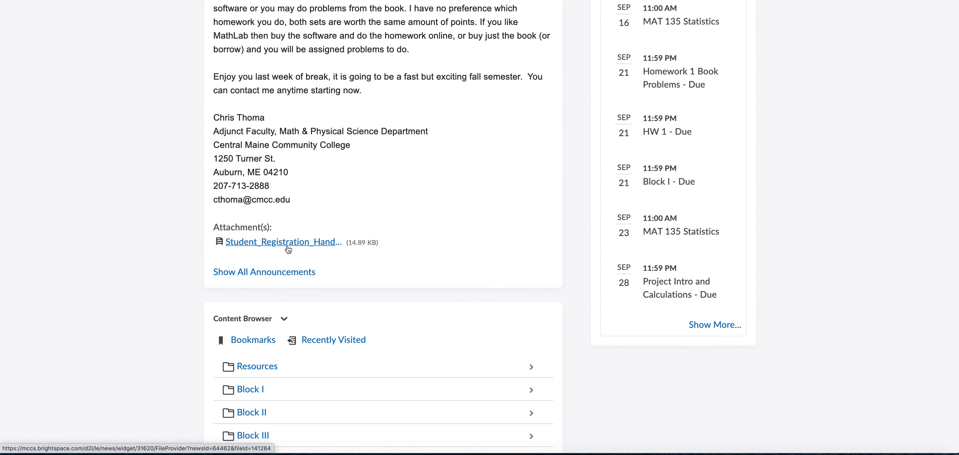
pyautogui.scroll(-2, 289, 250)
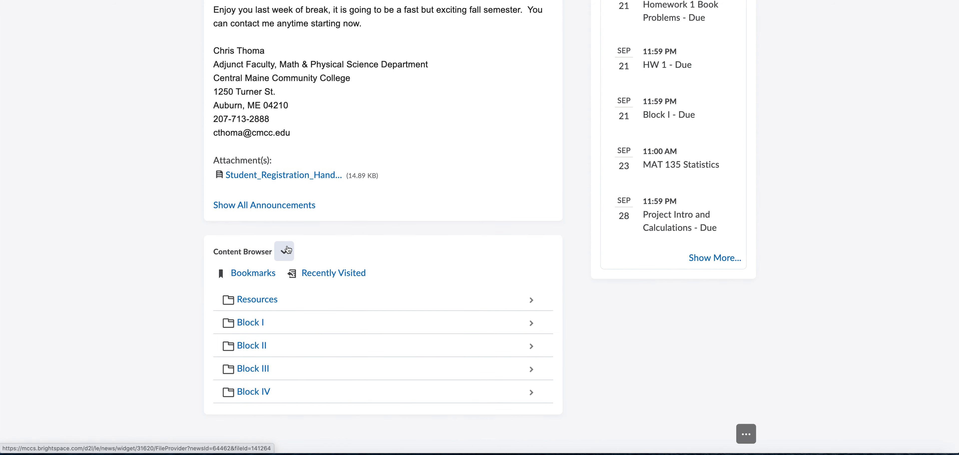
pyautogui.scroll(5, 288, 250)
pyautogui.scroll(10, 288, 250)
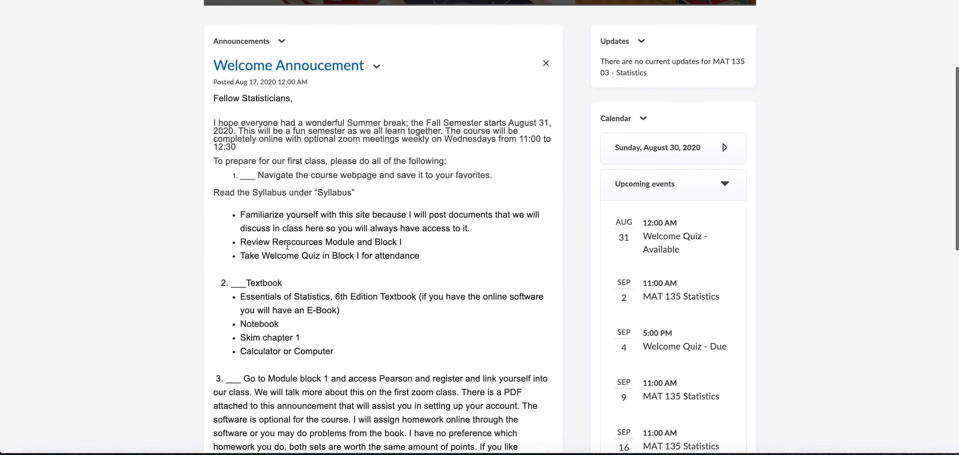
pyautogui.scroll(2, 287, 246)
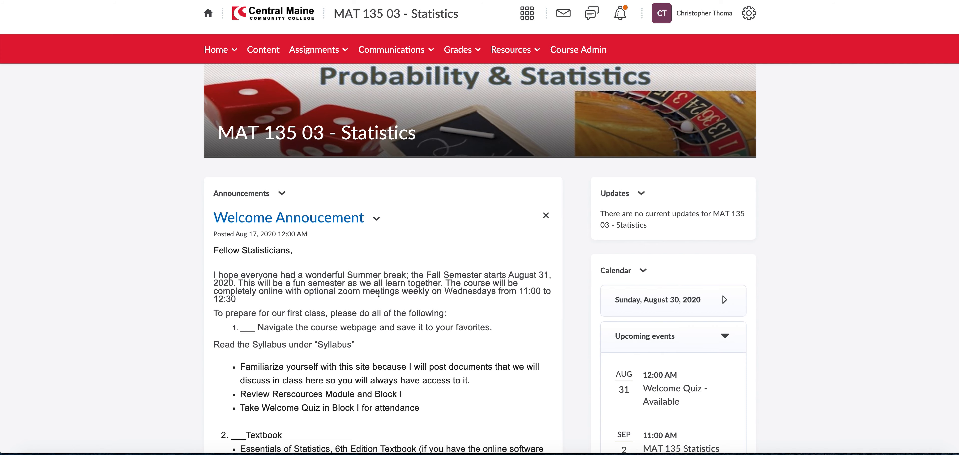
pyautogui.scroll(-15, 378, 294)
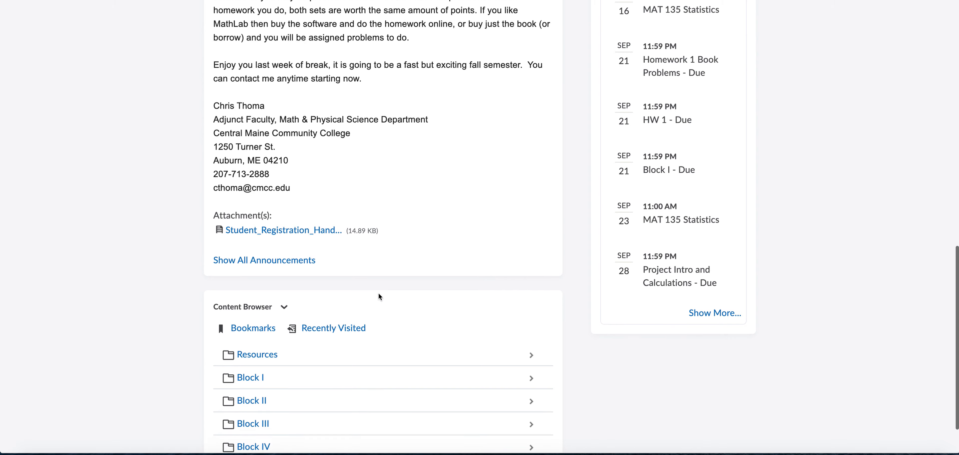
pyautogui.scroll(15, 378, 293)
pyautogui.scroll(2, 379, 297)
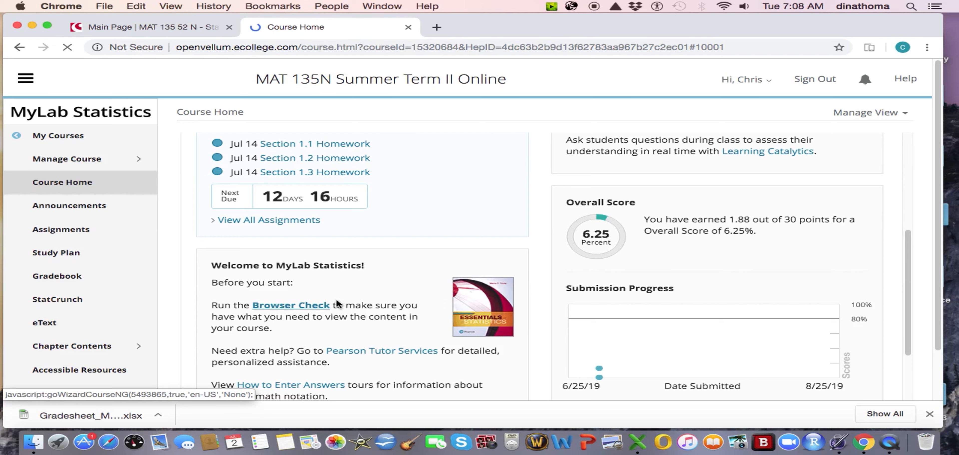
# - Examine the MyLab Statistics course home page, including upcoming homework, overall score and the course's navigation entries
pyautogui.scroll(-1, 369, 295)
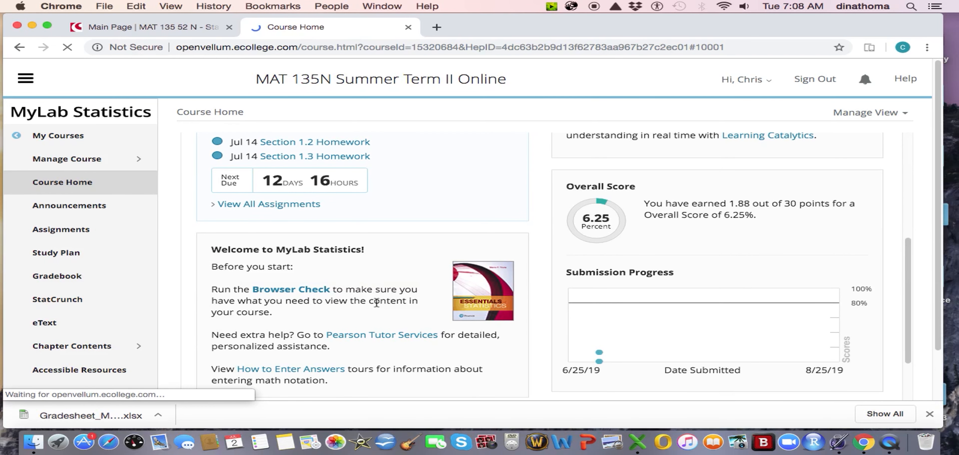
pyautogui.scroll(-2, 377, 304)
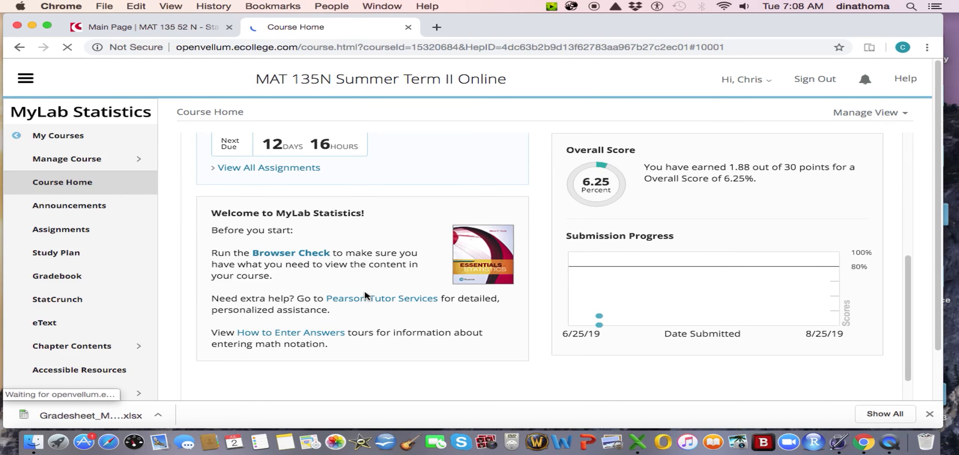
pyautogui.scroll(-1, 346, 290)
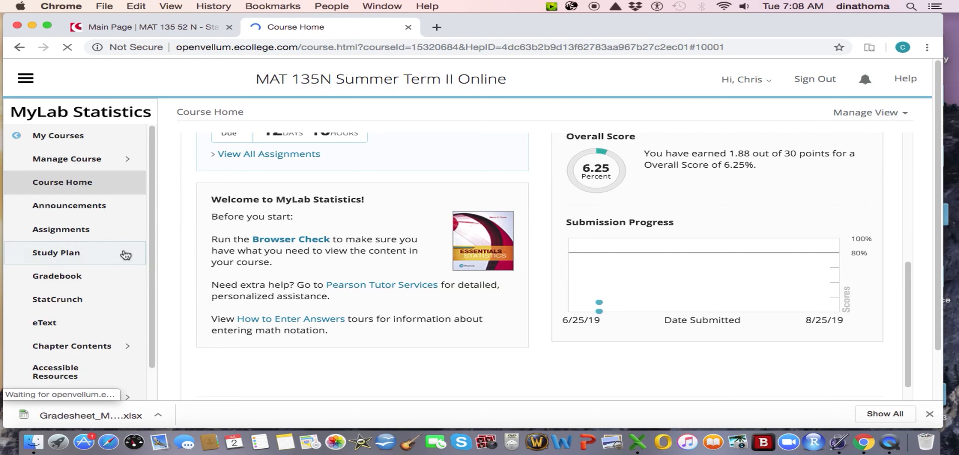
pyautogui.scroll(6, 275, 264)
pyautogui.scroll(-2, 316, 272)
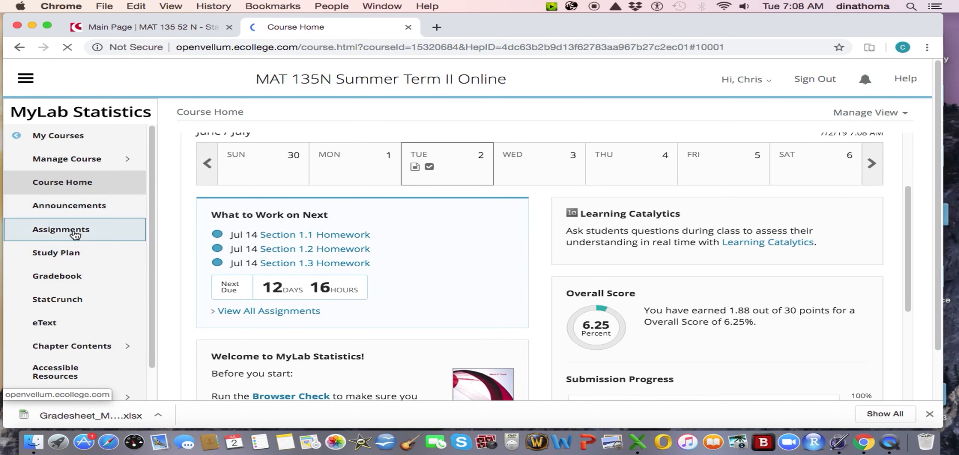
pyautogui.scroll(-3, 105, 276)
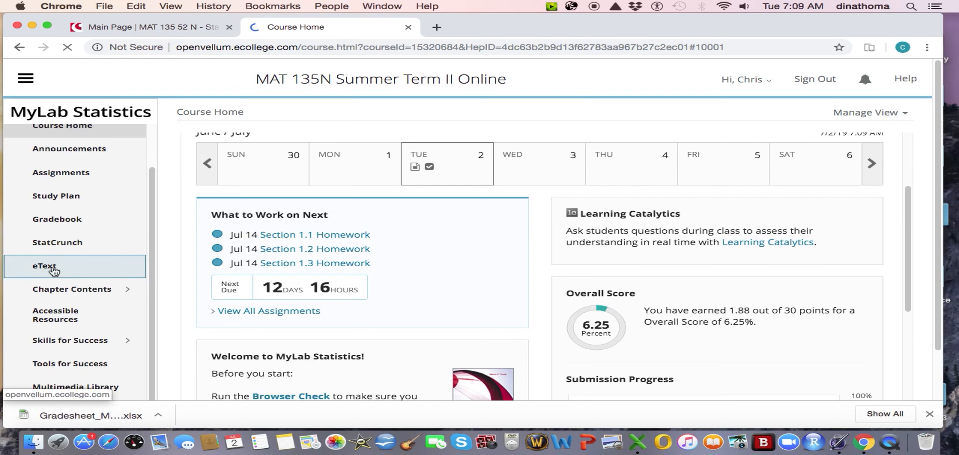
pyautogui.scroll(-1, 74, 272)
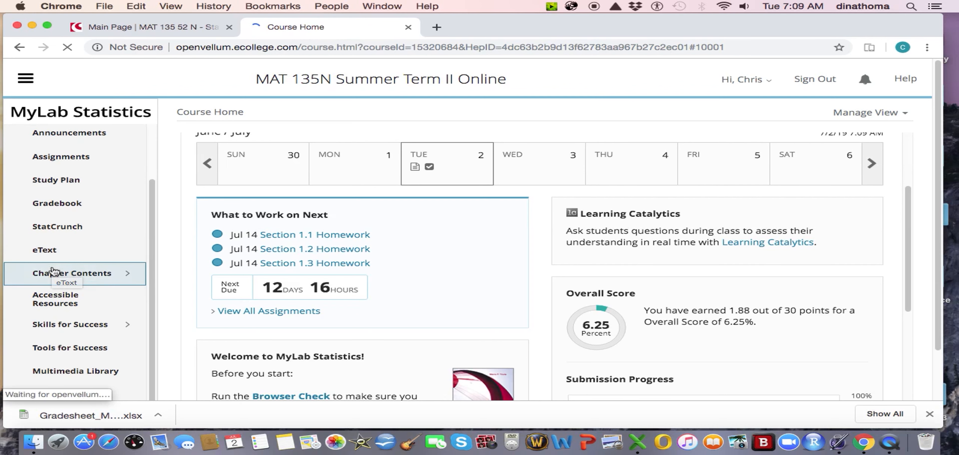
# - Open Chapter 1 in the chapter contents, view Section 1.1's resources, and go back to the Chapter 1 overview
pyautogui.click(90, 277)
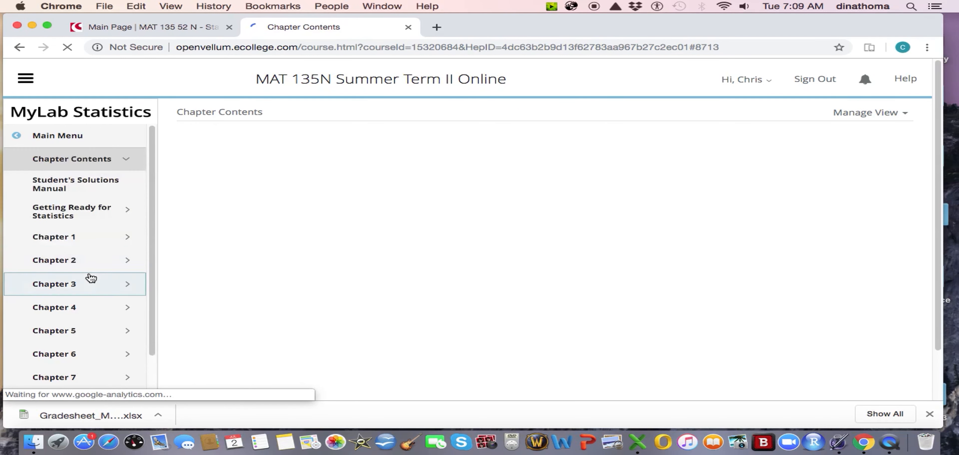
pyautogui.click(50, 240)
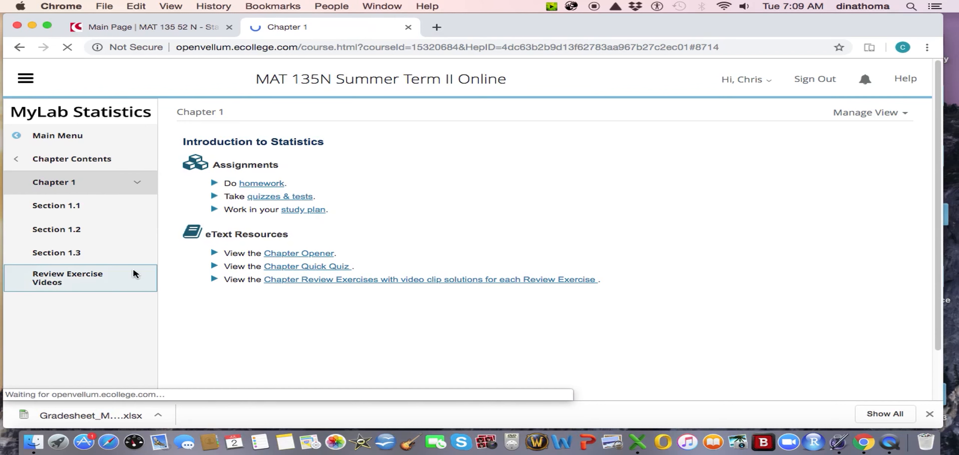
pyautogui.click(66, 207)
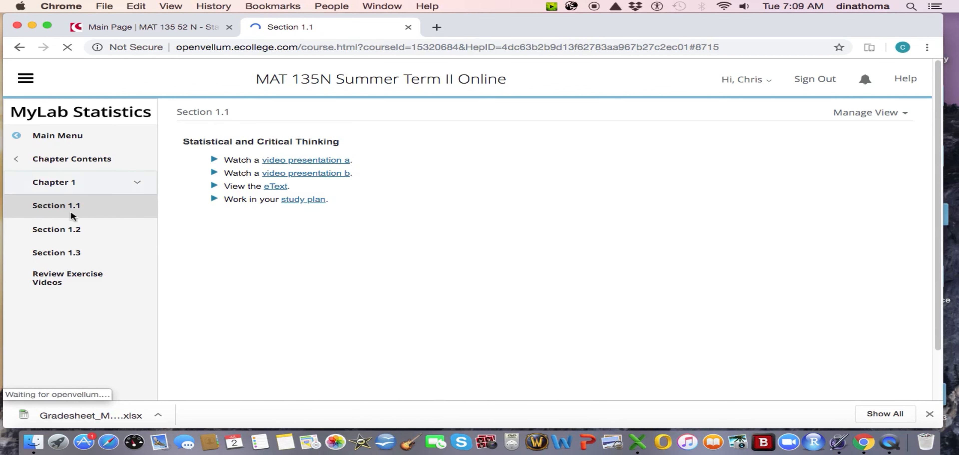
pyautogui.click(148, 192)
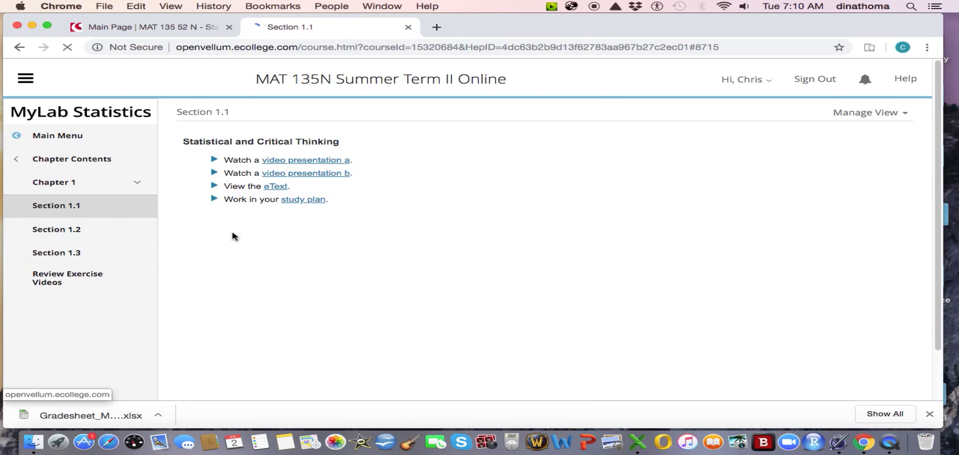
pyautogui.click(68, 188)
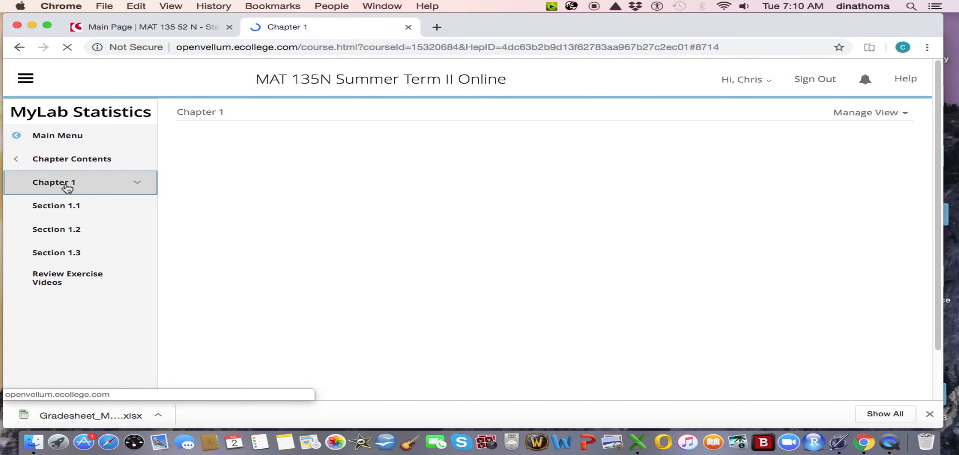
pyautogui.click(78, 227)
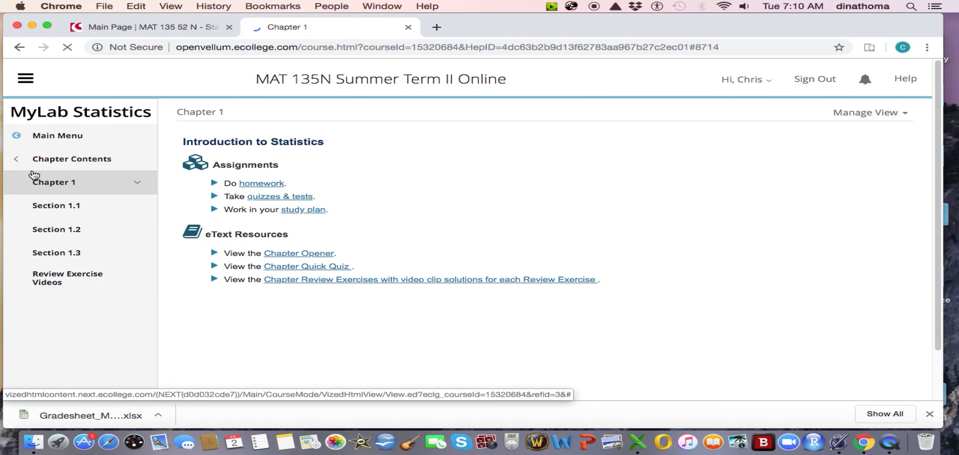
# - Open the Chapter 1 homework list and view the Section 1.1 to 1.3 assignments with their due dates
pyautogui.click(259, 185)
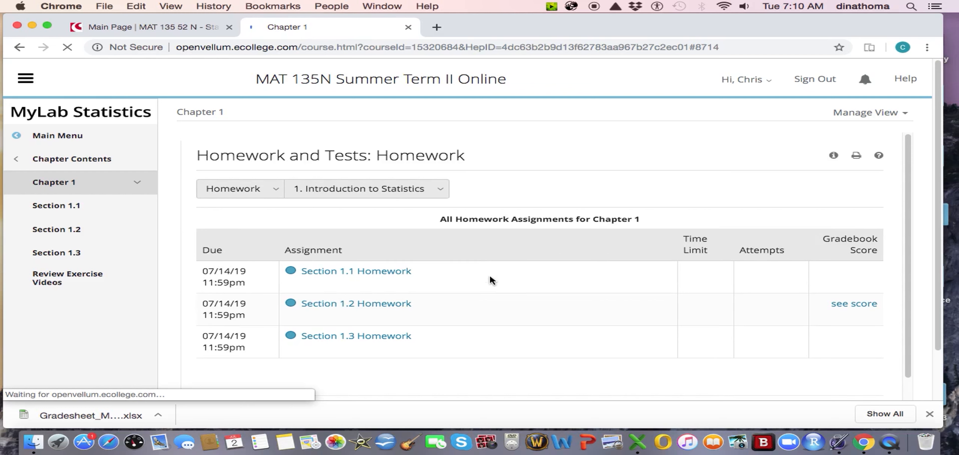
pyautogui.scroll(-1, 499, 286)
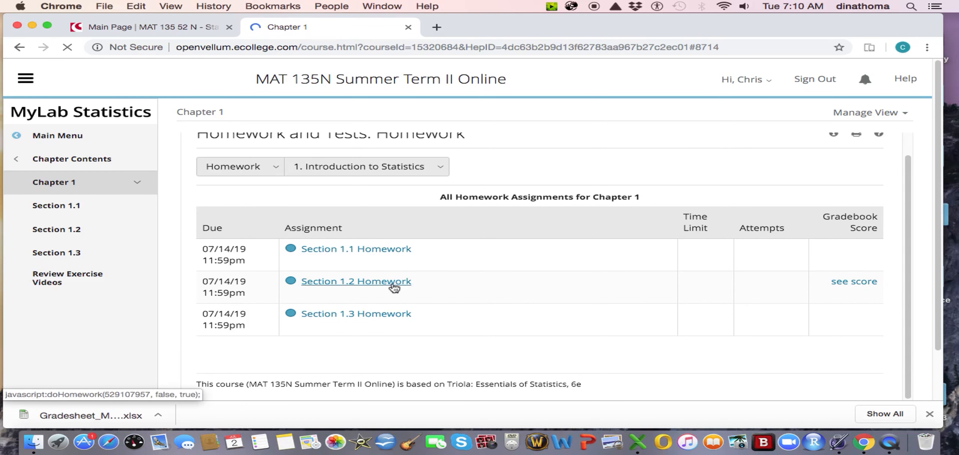
pyautogui.scroll(1, 394, 288)
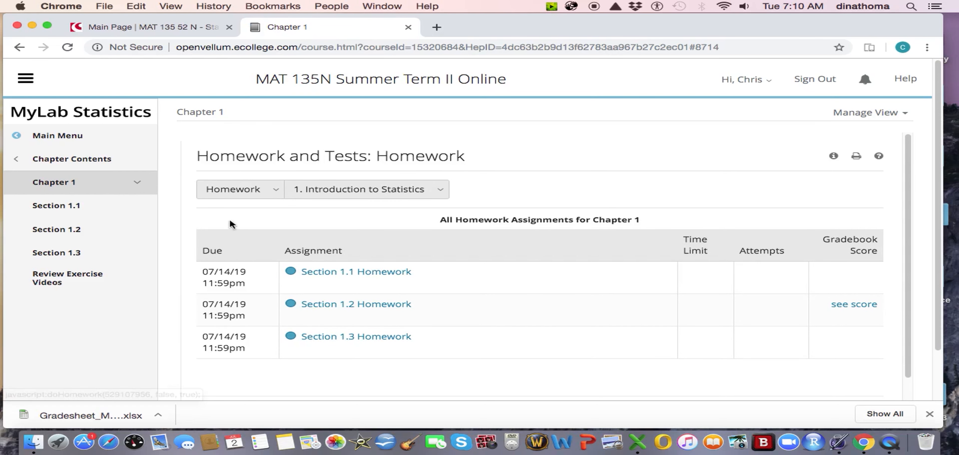
# - Return to the main course menu and view the full assignments list, down to the Week 1 Quiz
pyautogui.click(53, 136)
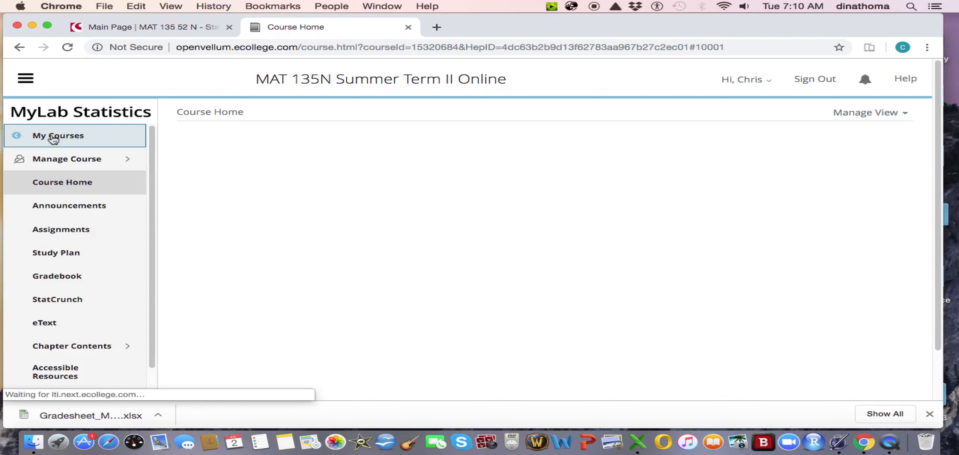
pyautogui.click(72, 230)
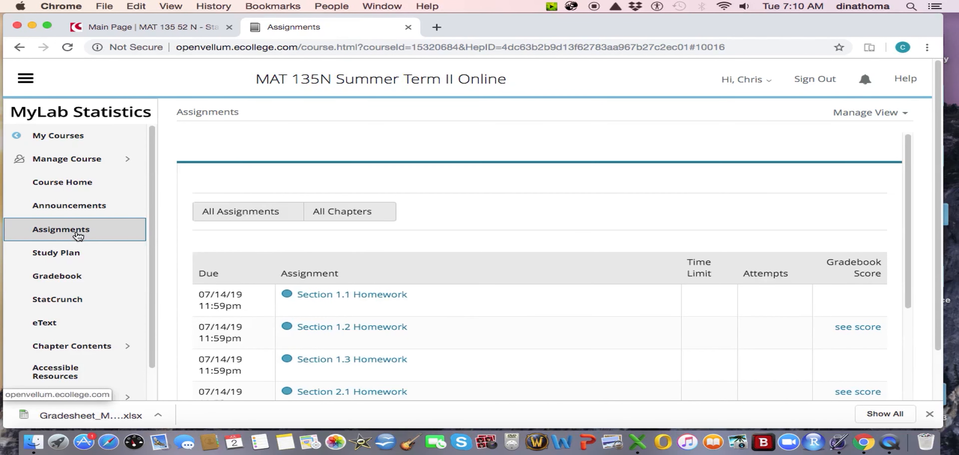
pyautogui.scroll(-2, 429, 235)
pyautogui.scroll(-1, 429, 238)
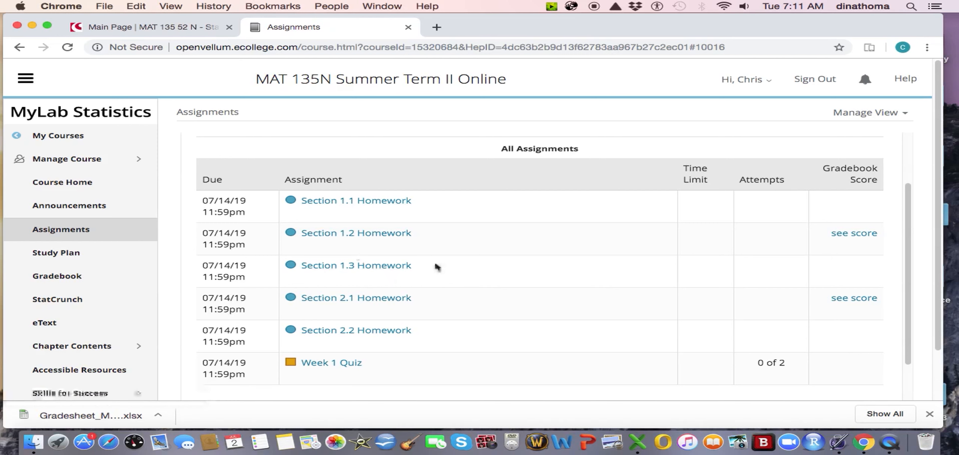
pyautogui.scroll(-2, 435, 264)
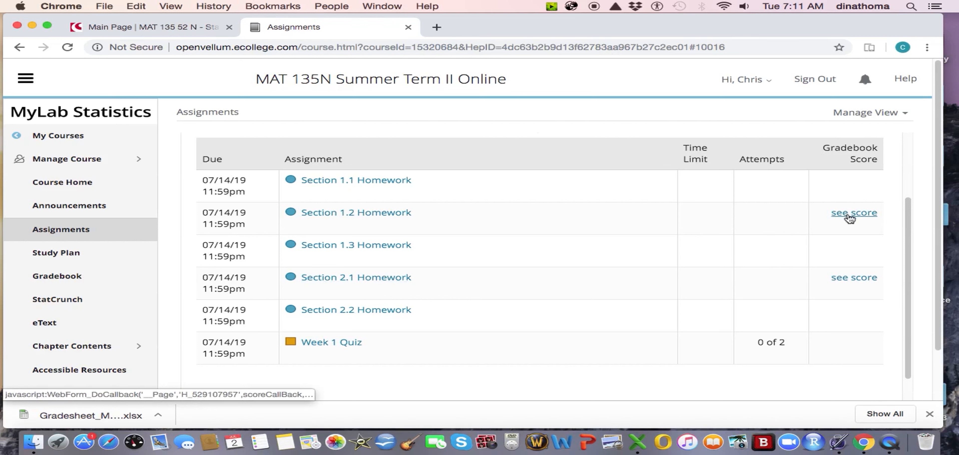
# - Open the Section 2.1 Homework overview and bring up Question 6
pyautogui.click(362, 282)
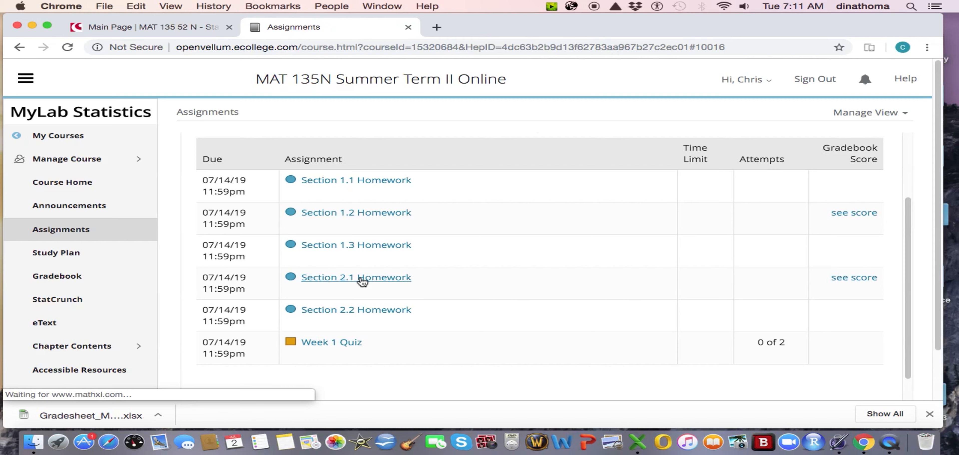
pyautogui.scroll(-3, 519, 289)
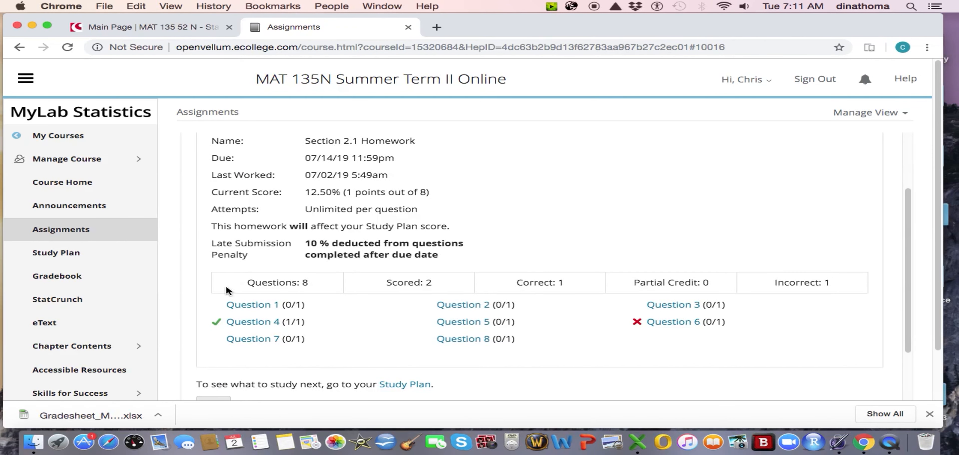
pyautogui.click(673, 323)
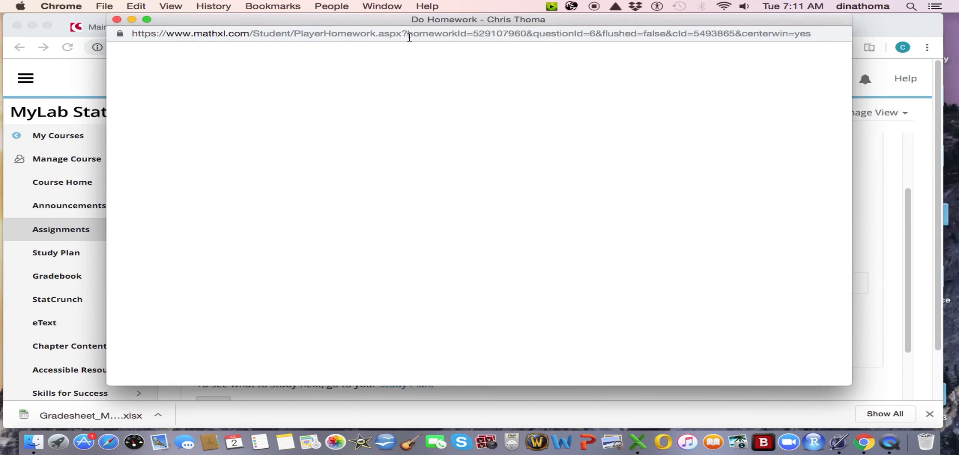
# - Widen the homework window, view the help options offered for Question 6, and close them
pyautogui.moveTo(316, 19); pyautogui.dragTo(212, 19)
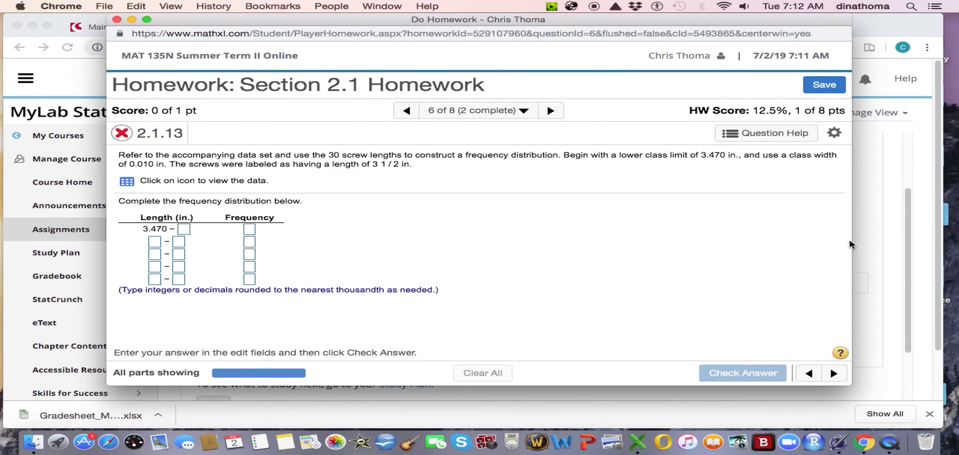
pyautogui.moveTo(852, 242); pyautogui.dragTo(925, 243)
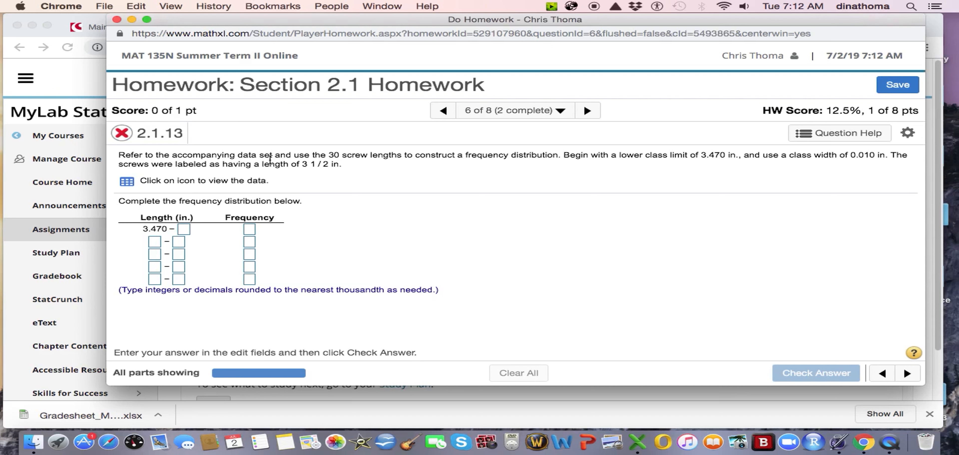
pyautogui.click(819, 136)
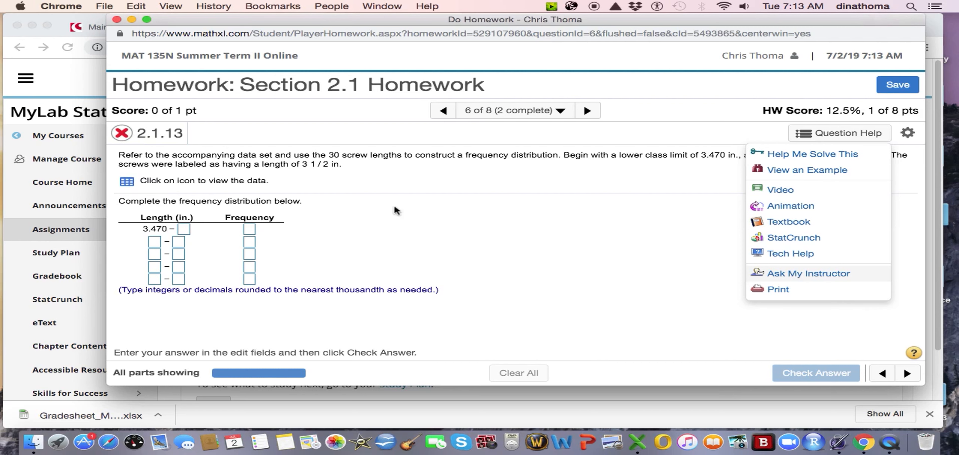
pyautogui.click(612, 238)
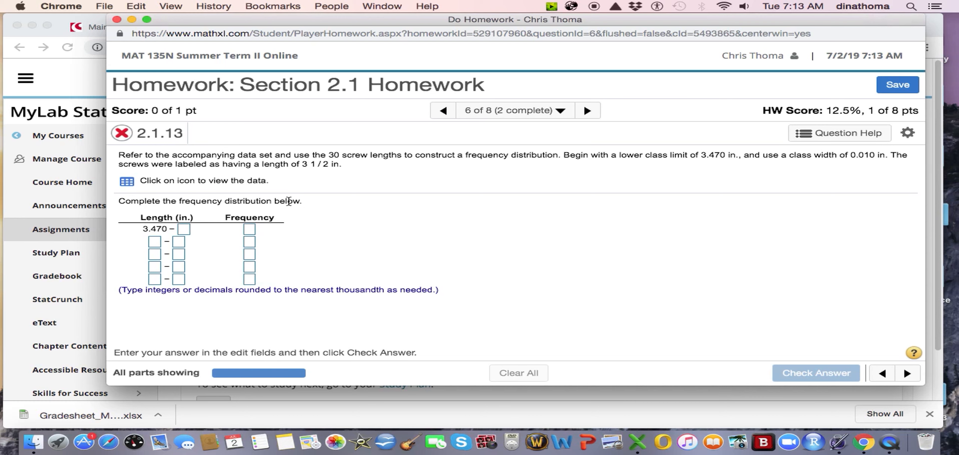
# - Open Question 6's screw length data table in StatCrunch and arrange the homework and StatCrunch windows side by side
pyautogui.click(128, 183)
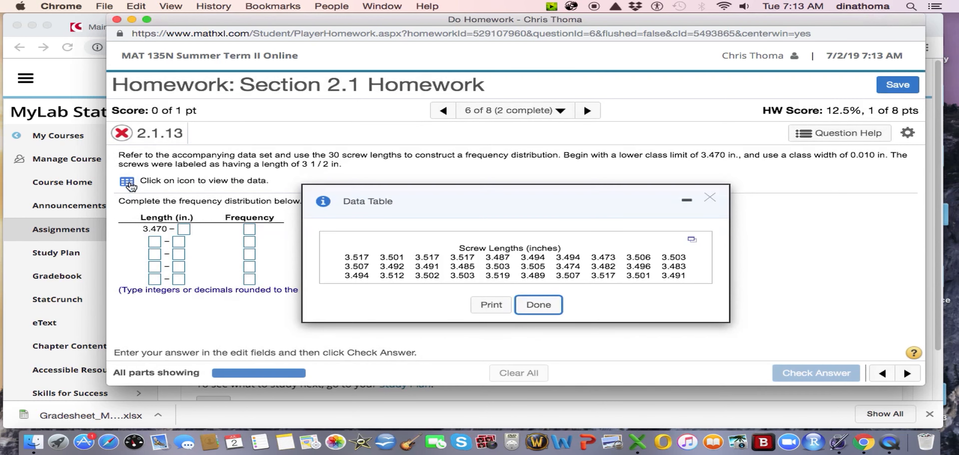
pyautogui.click(692, 241)
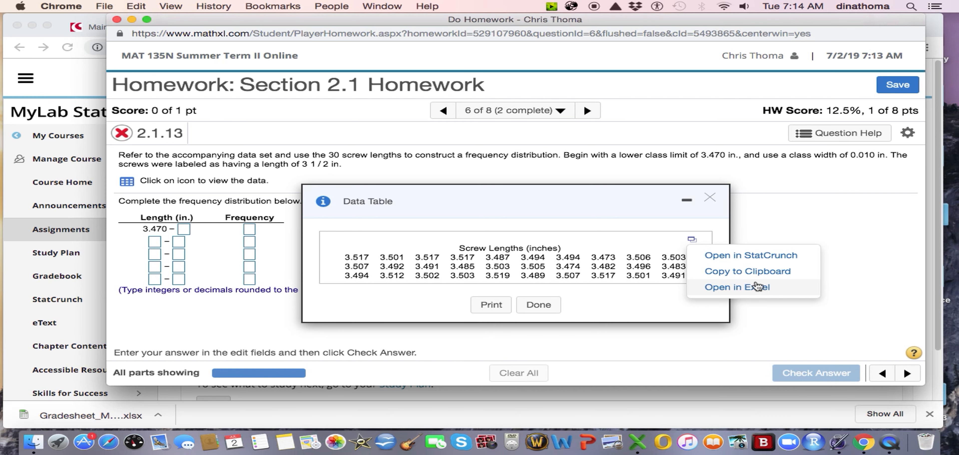
pyautogui.click(747, 256)
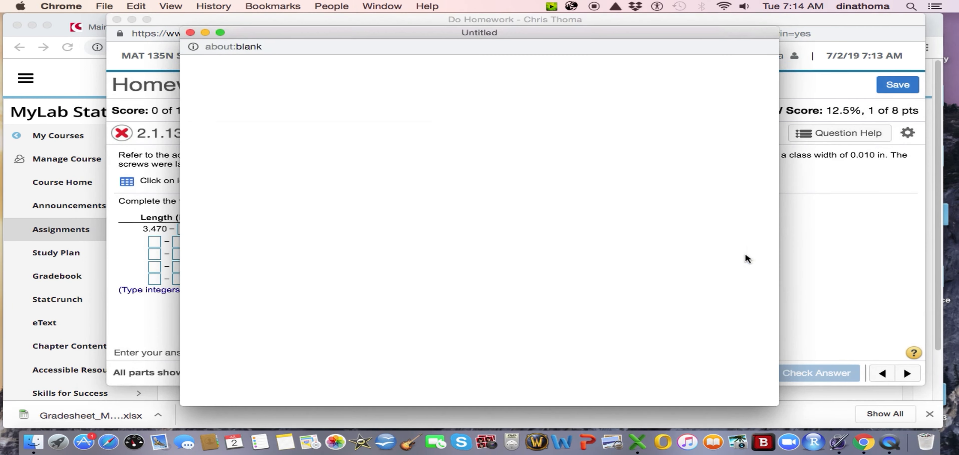
pyautogui.moveTo(233, 19); pyautogui.dragTo(134, 20)
pyautogui.click(688, 396)
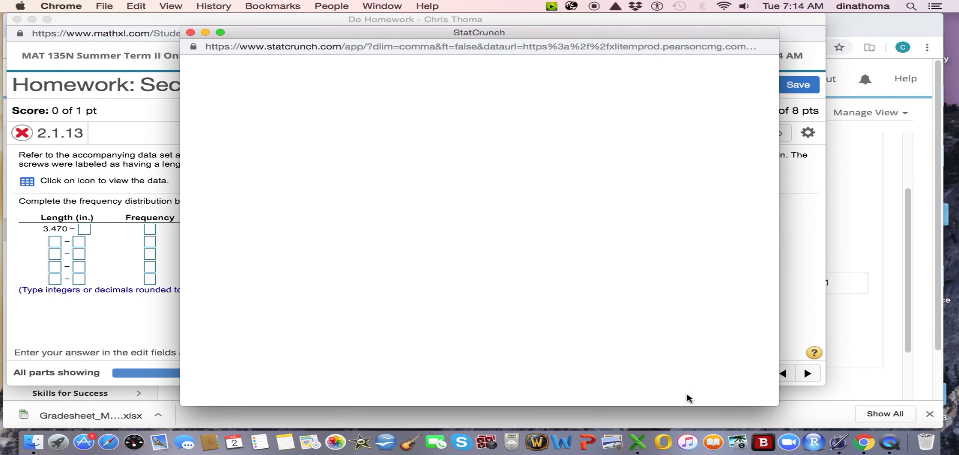
pyautogui.moveTo(343, 23); pyautogui.dragTo(521, 22)
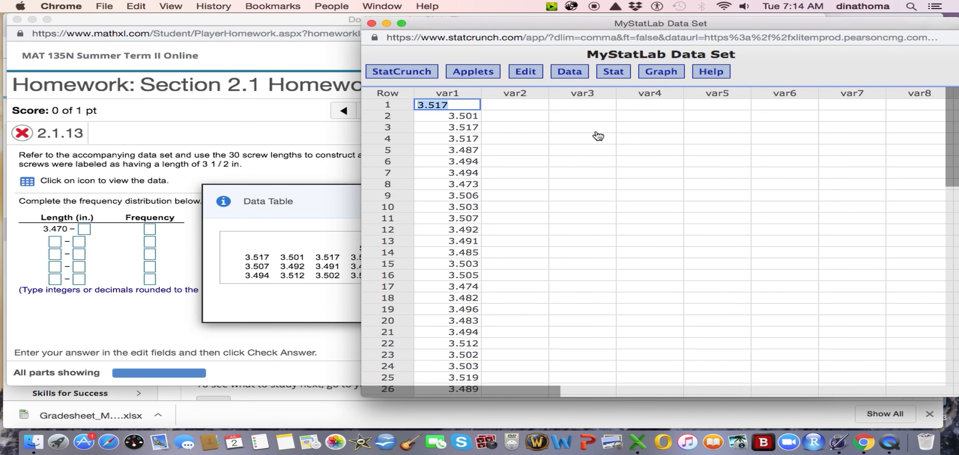
# - Close the Data Table pop-up in the homework question and return to the StatCrunch data set
pyautogui.click(311, 202)
pyautogui.click(619, 197)
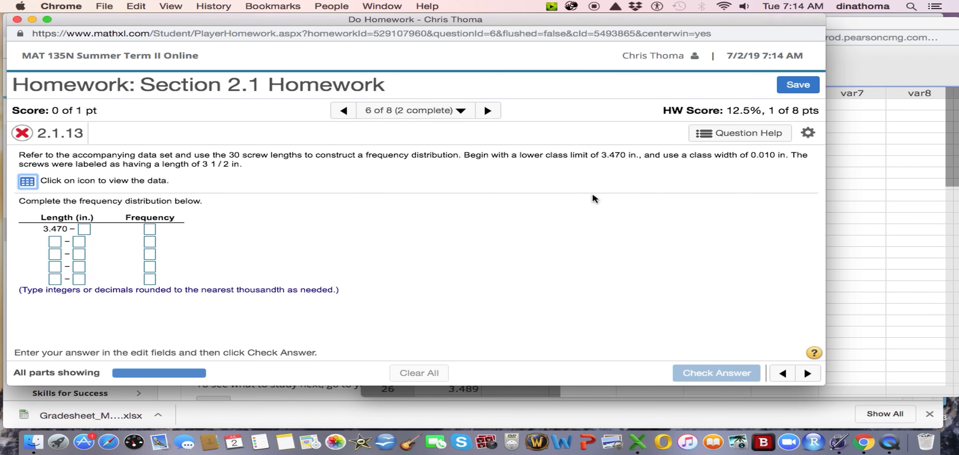
pyautogui.click(888, 185)
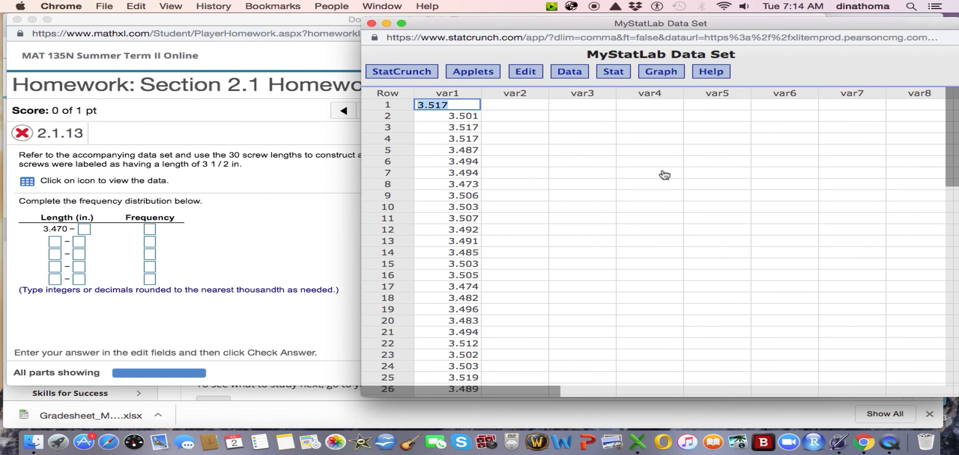
# - View the graph types and the statistics procedures that StatCrunch offers for the data set
pyautogui.click(641, 150)
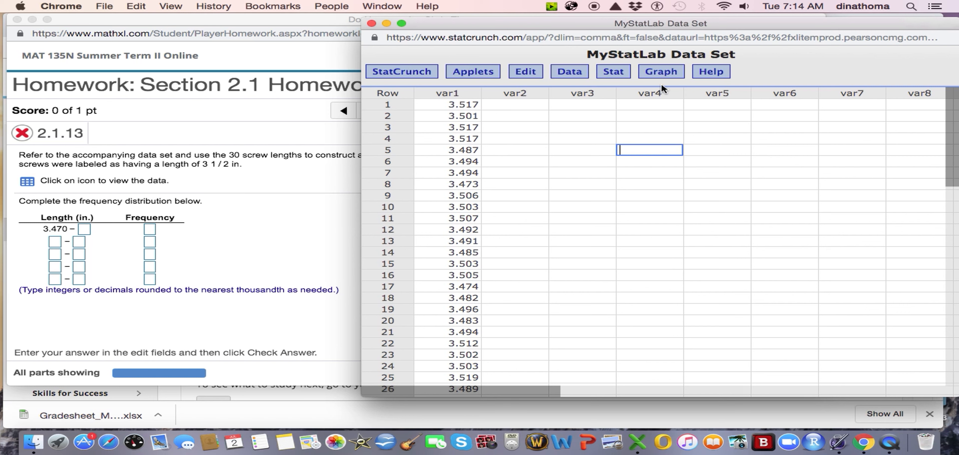
pyautogui.click(648, 73)
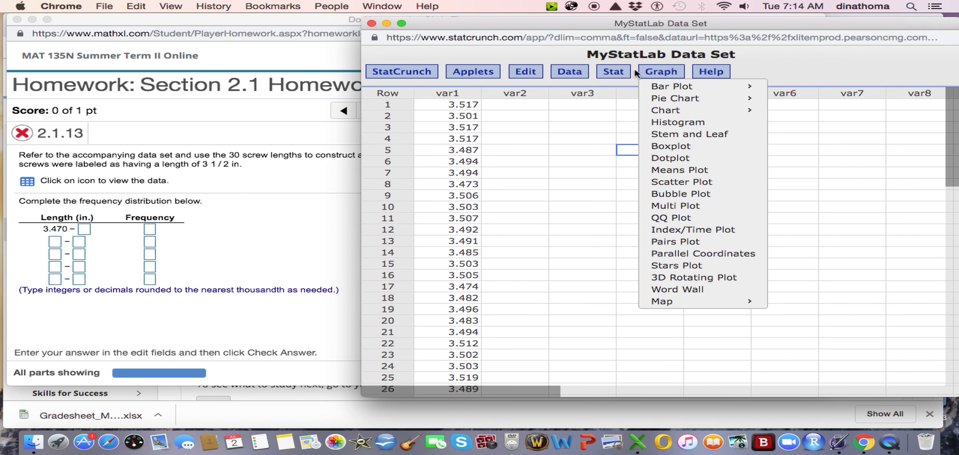
pyautogui.click(618, 74)
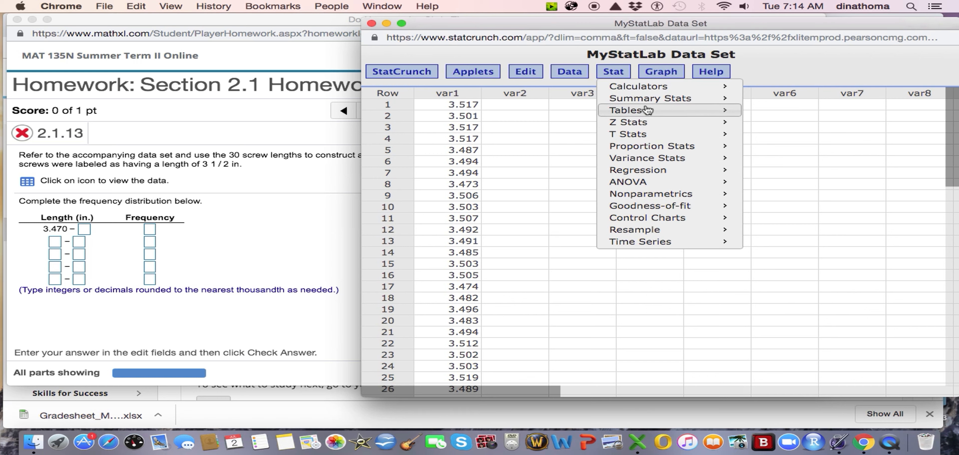
pyautogui.moveTo(633, 88)
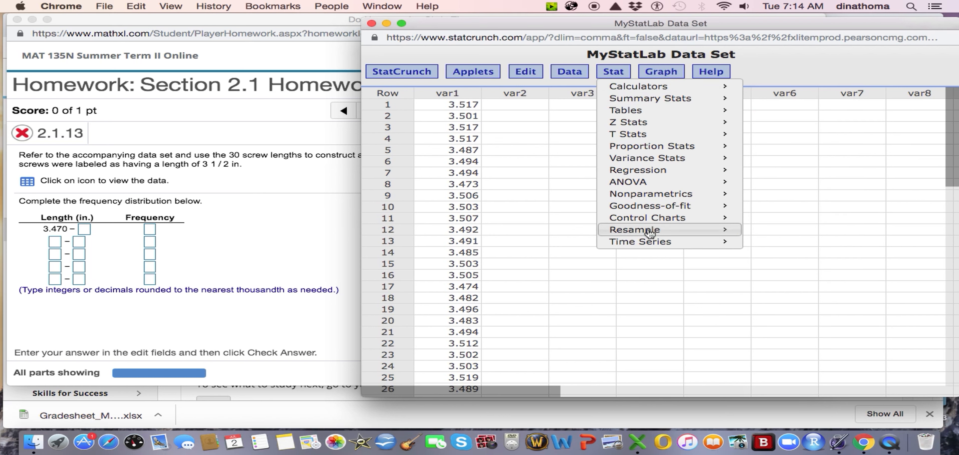
# - Set up a histogram of the var1 column with its type kept as Frequency
pyautogui.click(660, 74)
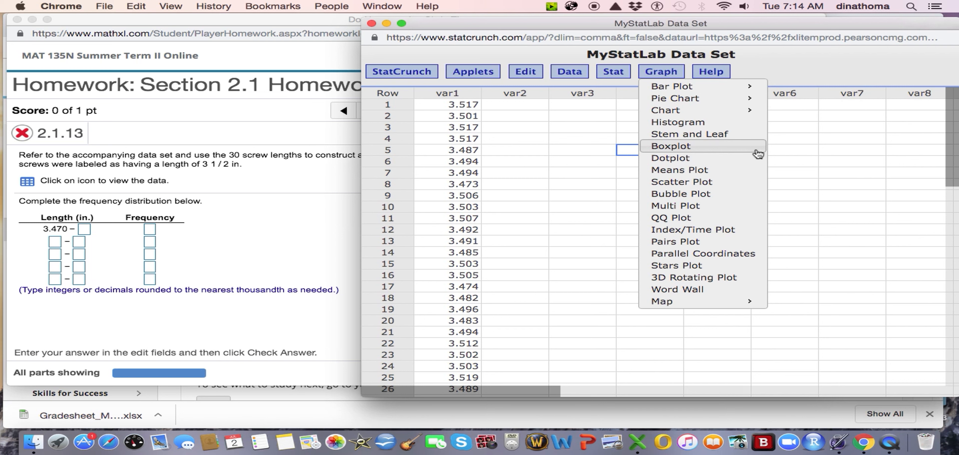
pyautogui.click(675, 123)
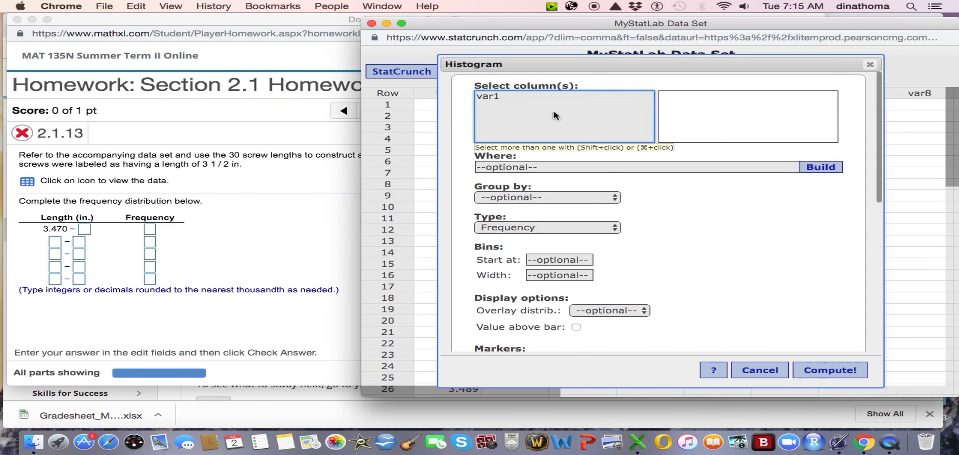
pyautogui.click(489, 98)
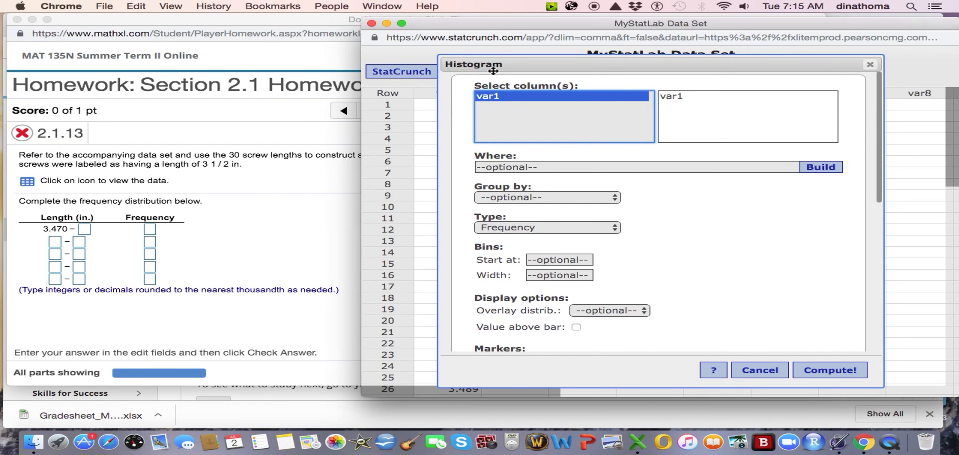
pyautogui.moveTo(534, 69); pyautogui.dragTo(610, 77)
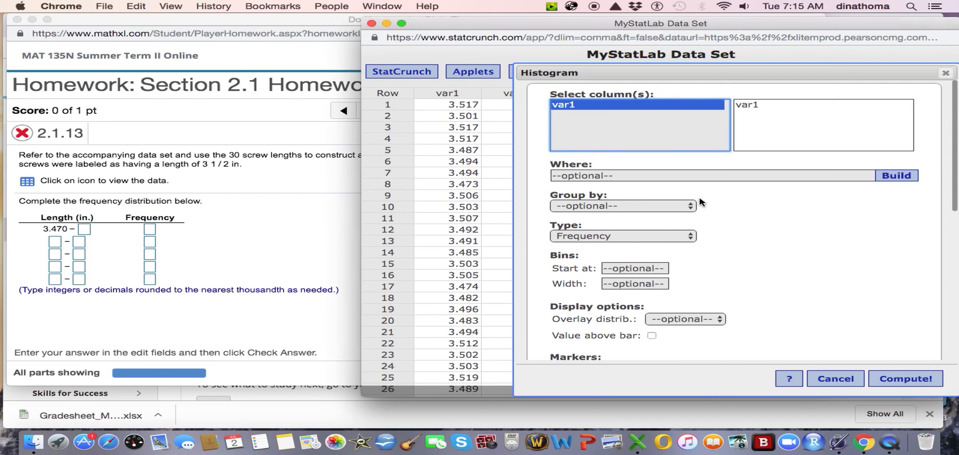
pyautogui.click(662, 173)
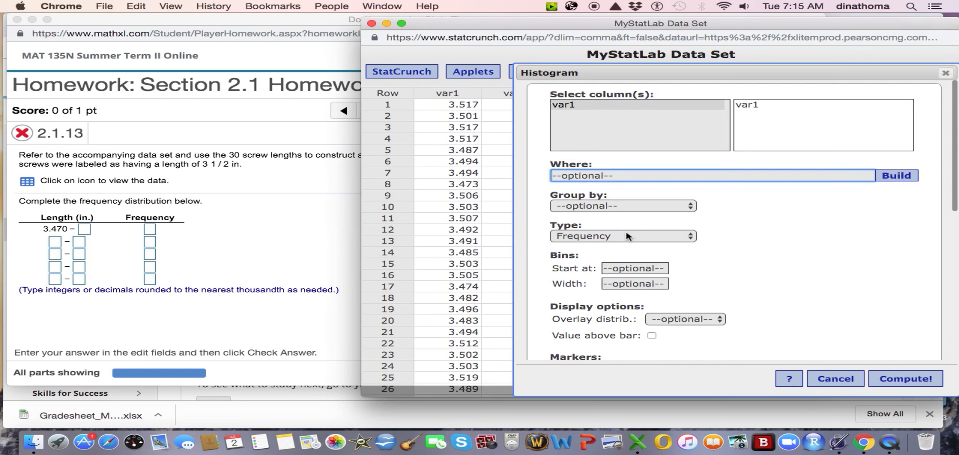
pyautogui.click(650, 238)
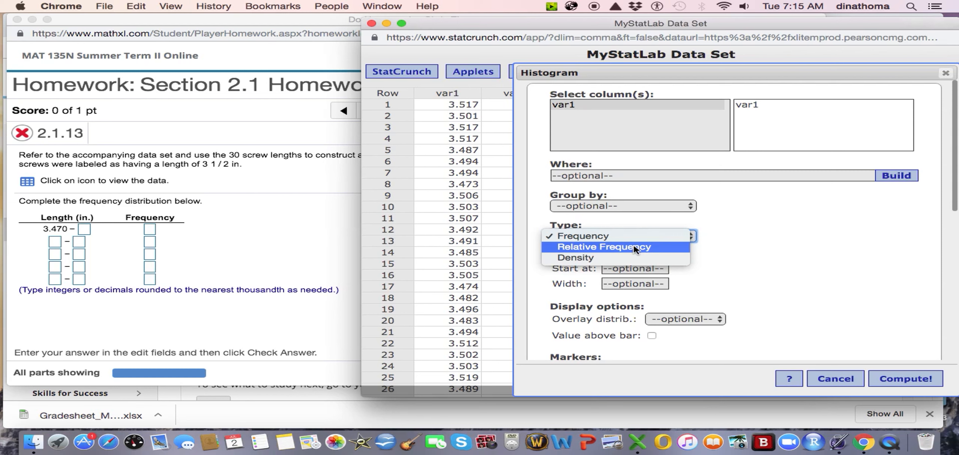
pyautogui.click(630, 235)
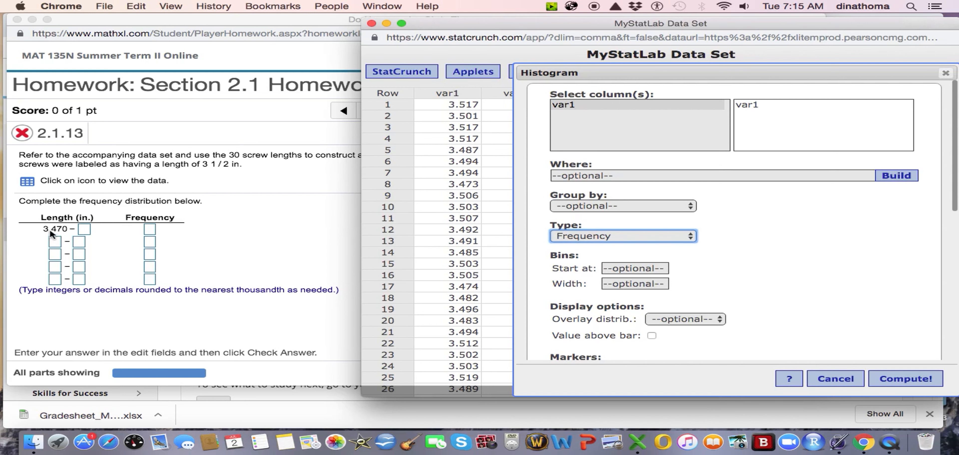
# - Set the histogram bins to start at 3.47 with a width of 0.010, matching the class limit and width in Question 6
pyautogui.click(629, 269)
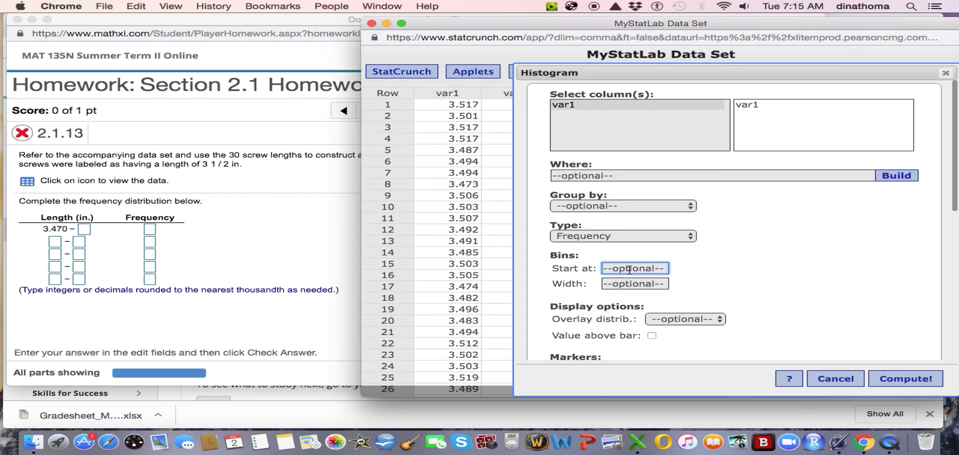
pyautogui.write('3.47')
pyautogui.moveTo(498, 23); pyautogui.dragTo(543, 58)
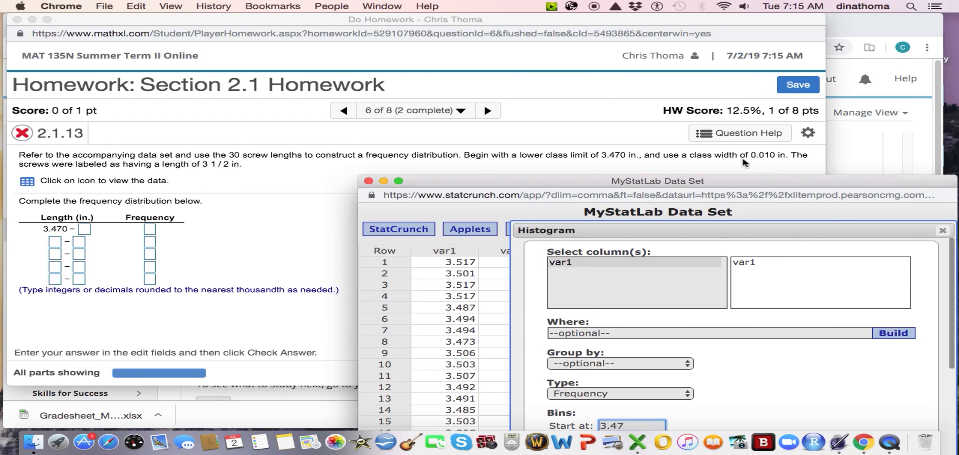
pyautogui.doubleClick(758, 181)
pyautogui.click(604, 331)
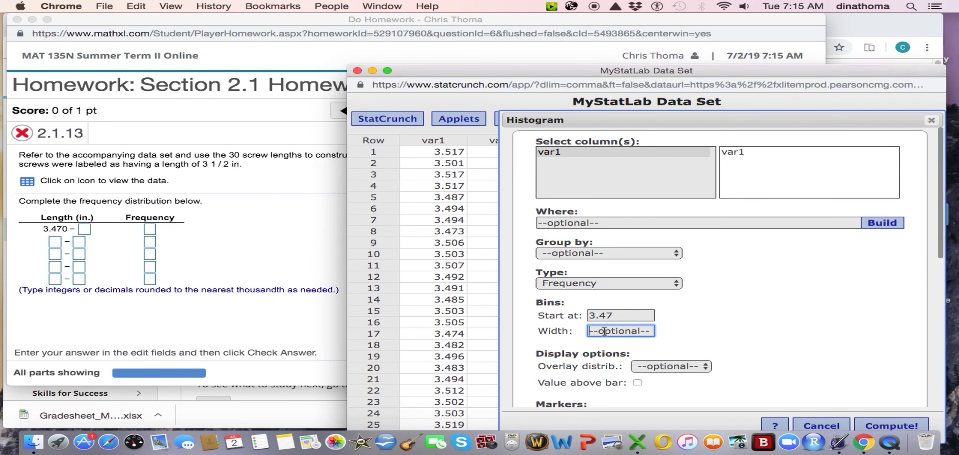
pyautogui.write('0.10')
pyautogui.moveTo(584, 75); pyautogui.dragTo(560, 66)
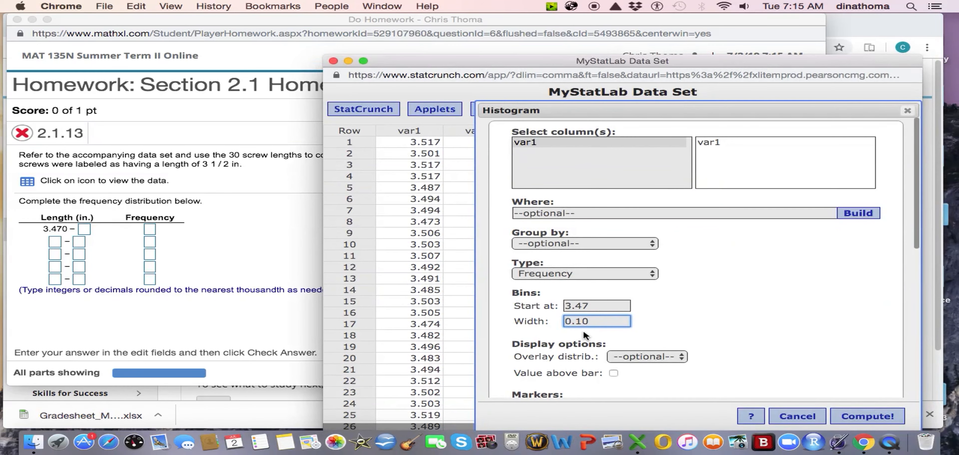
pyautogui.click(576, 322)
pyautogui.write('0')
pyautogui.moveTo(493, 66); pyautogui.dragTo(493, 25)
# - Overlay a Normal distribution on the histogram and display the value above each bar
pyautogui.scroll(-3, 692, 316)
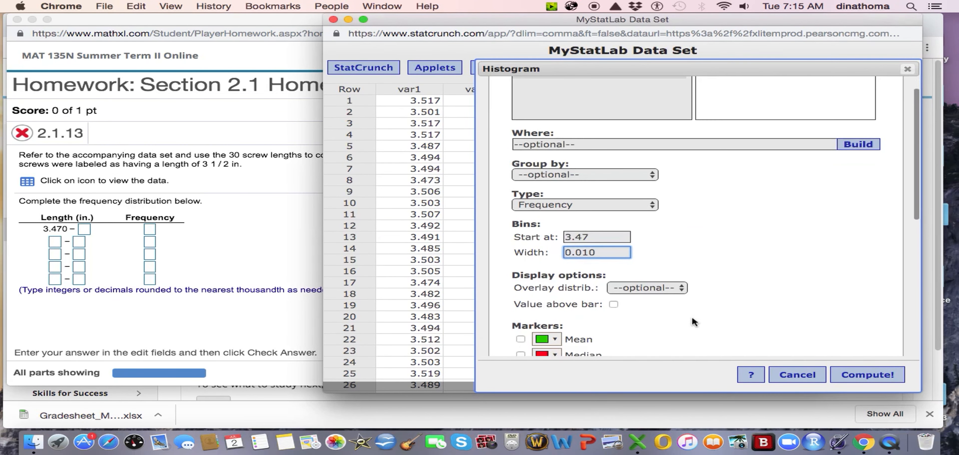
pyautogui.click(681, 283)
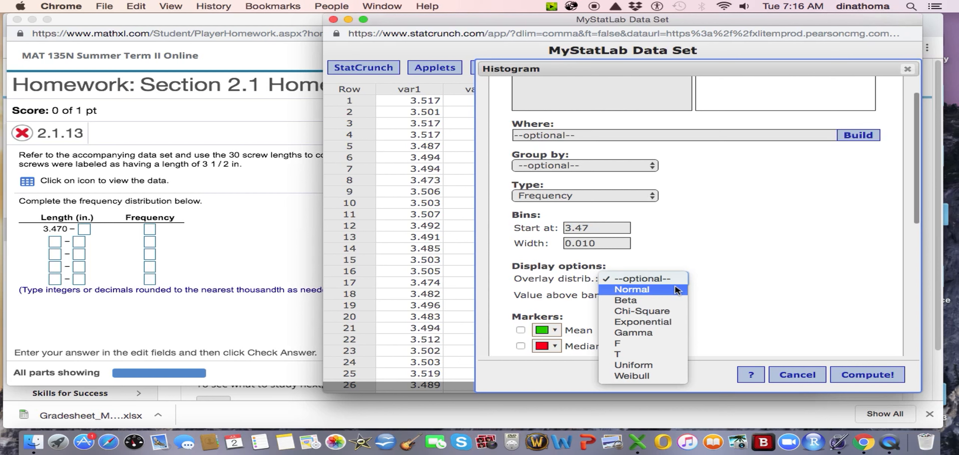
pyautogui.click(668, 289)
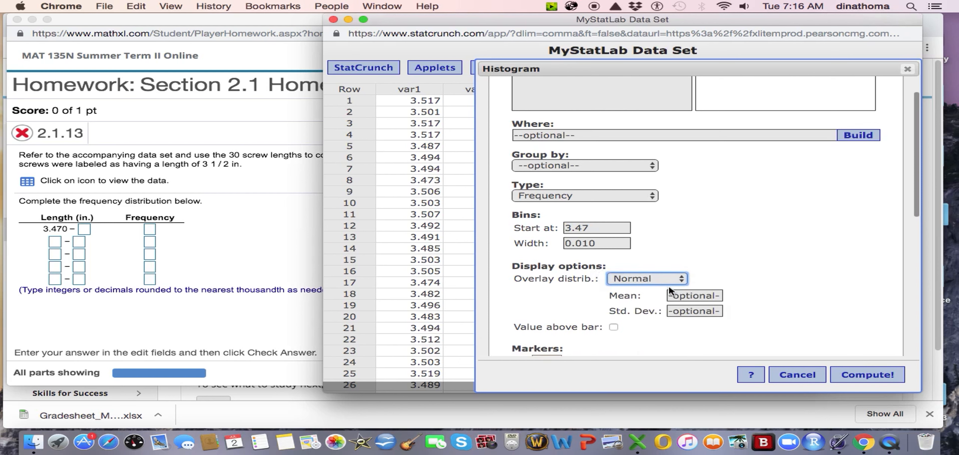
pyautogui.scroll(-3, 762, 294)
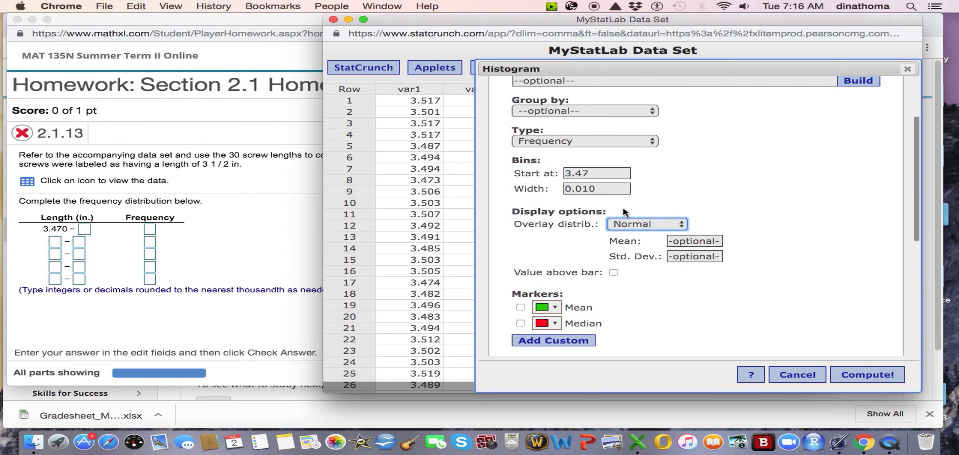
pyautogui.scroll(-4, 656, 229)
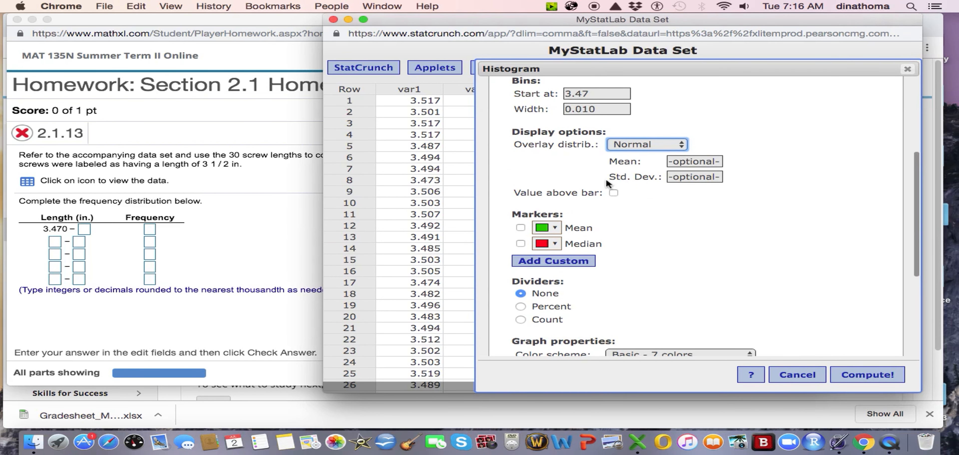
pyautogui.click(613, 193)
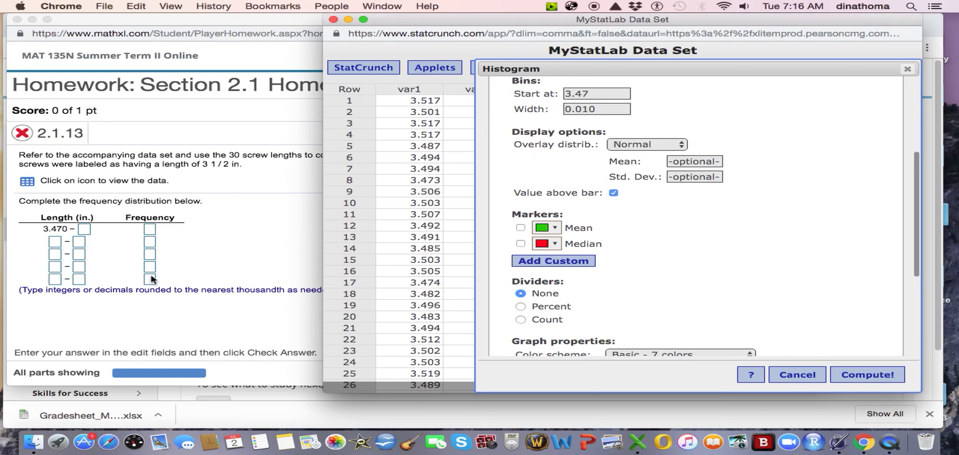
# - Compute the histogram, place the graph next to the var1 column, and widen it
pyautogui.scroll(-10, 580, 256)
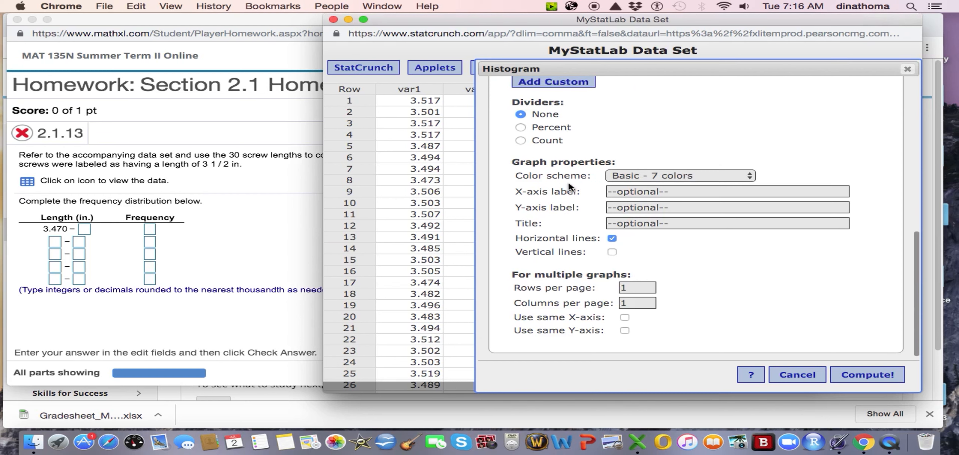
pyautogui.click(675, 195)
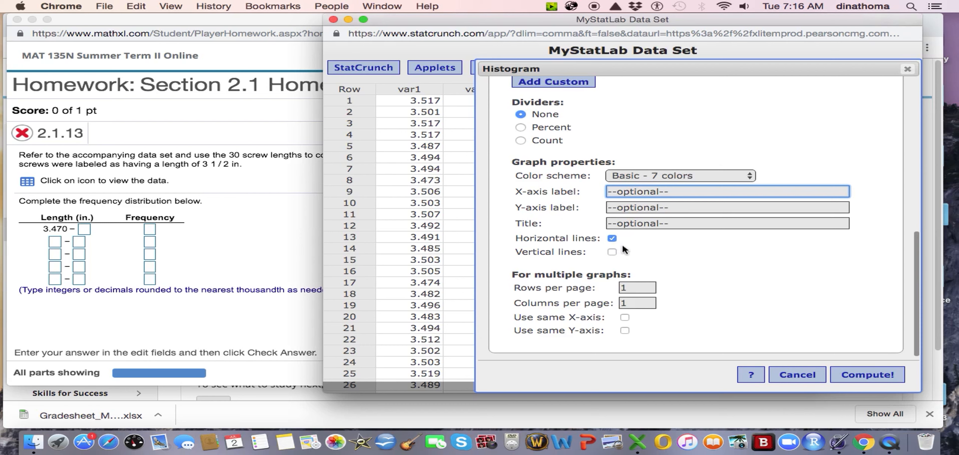
pyautogui.scroll(4, 649, 246)
pyautogui.scroll(6, 678, 195)
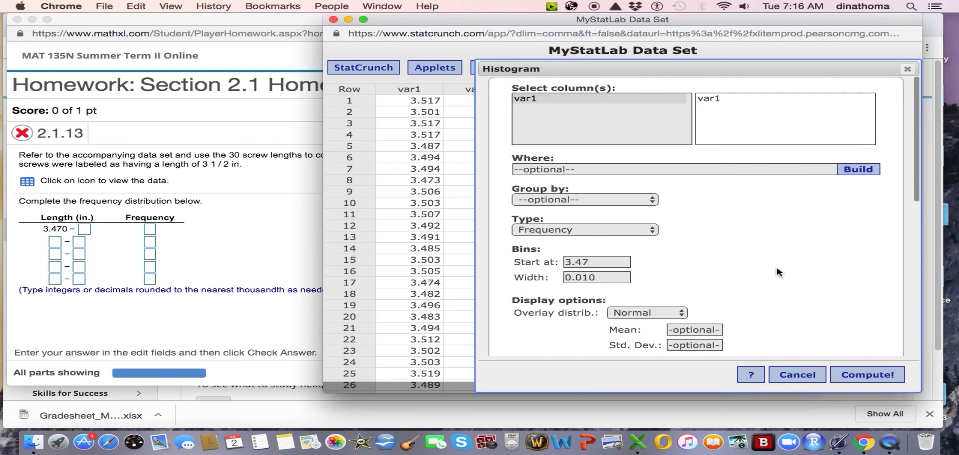
pyautogui.scroll(-4, 776, 266)
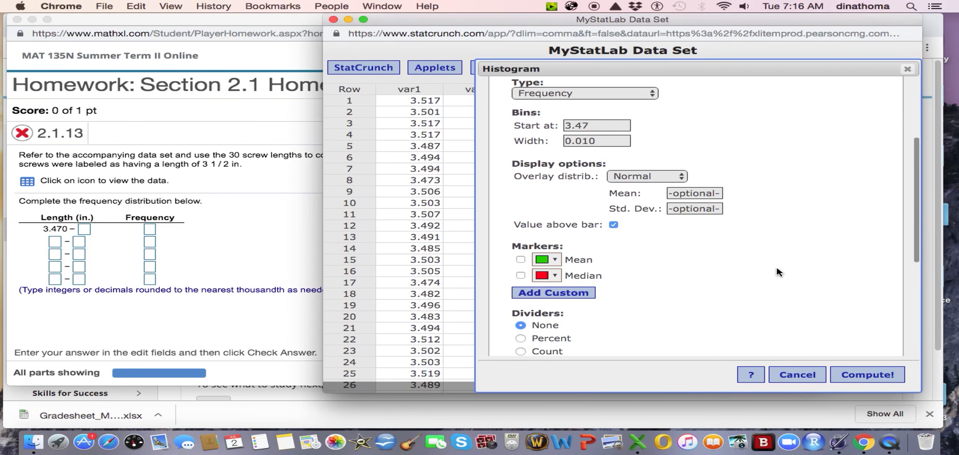
pyautogui.click(866, 376)
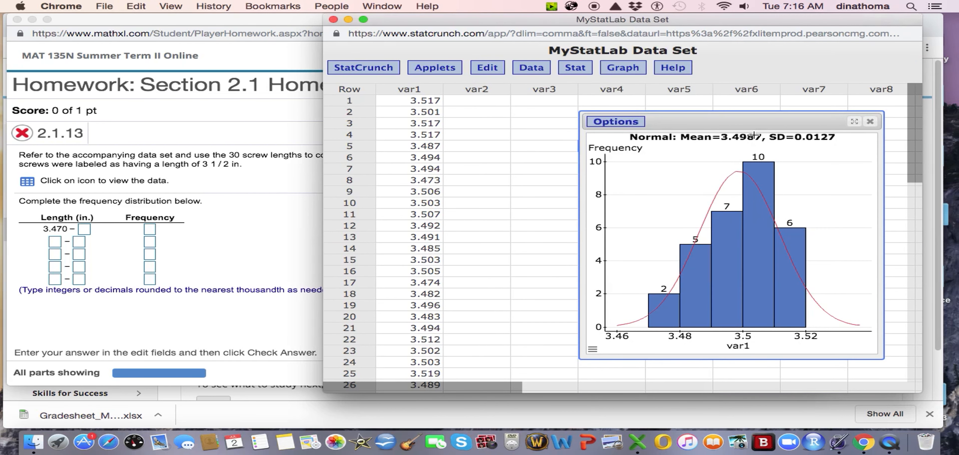
pyautogui.moveTo(693, 121); pyautogui.dragTo(555, 107)
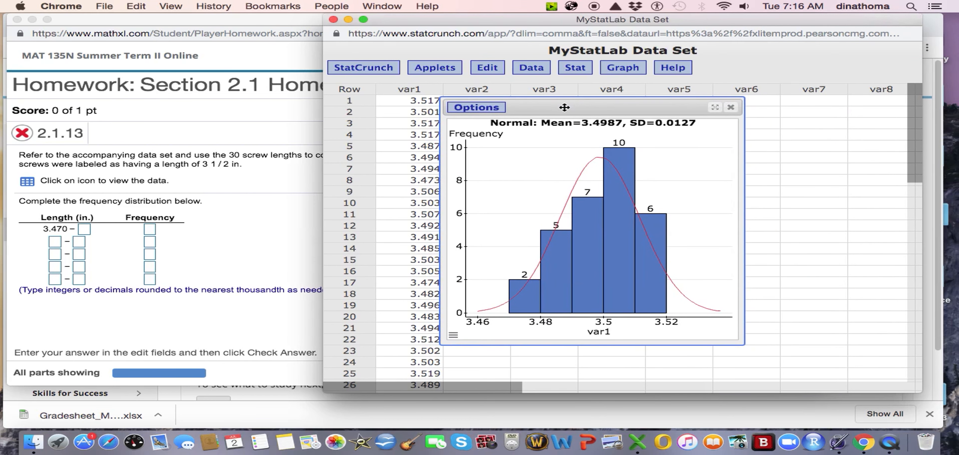
pyautogui.moveTo(744, 199); pyautogui.dragTo(904, 200)
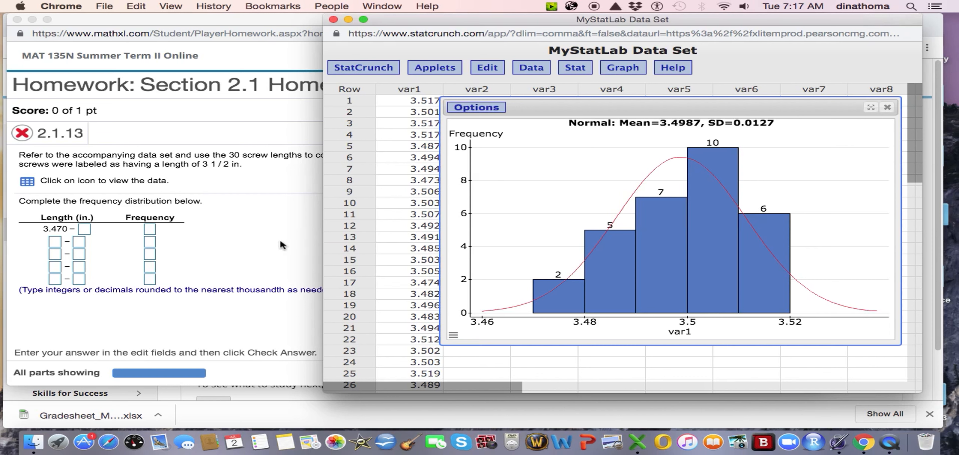
# - Move the histogram off the var1 column and maximize it to read the class boundaries and bar counts for Question 6
pyautogui.moveTo(567, 112); pyautogui.dragTo(614, 105)
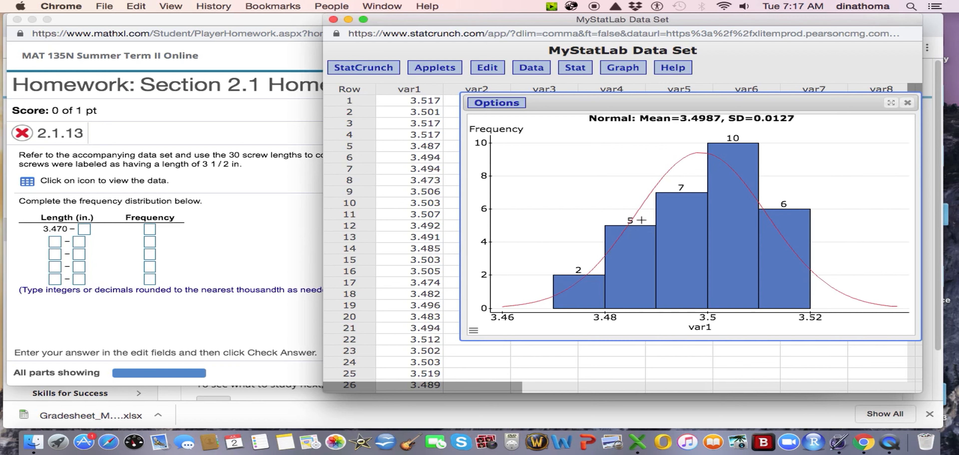
pyautogui.moveTo(715, 185)
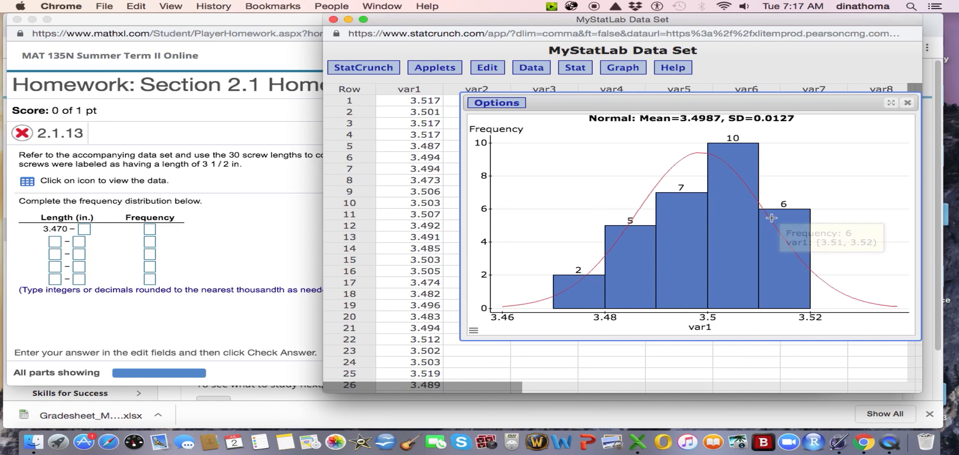
pyautogui.moveTo(578, 298)
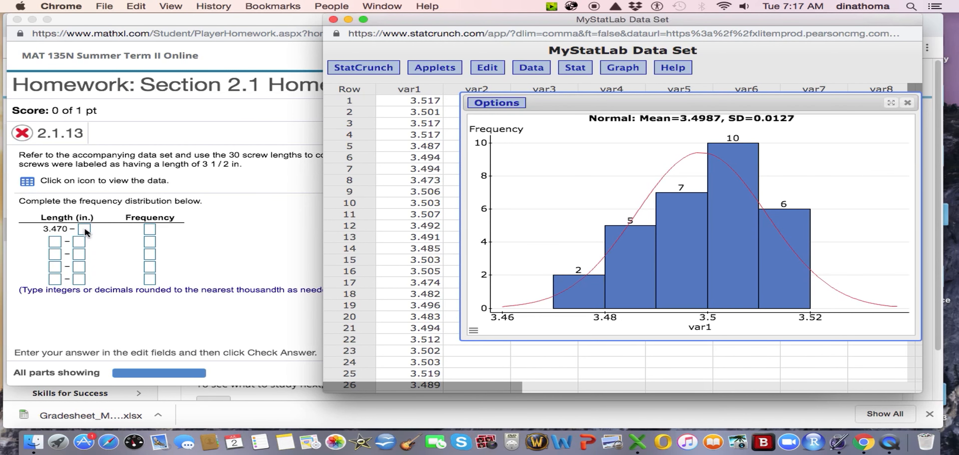
pyautogui.click(54, 241)
pyautogui.click(858, 243)
pyautogui.click(891, 103)
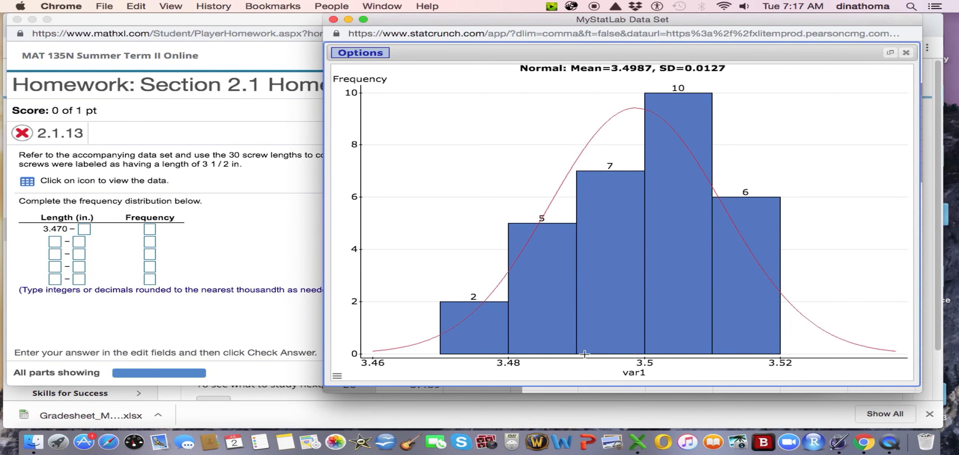
pyautogui.moveTo(578, 350)
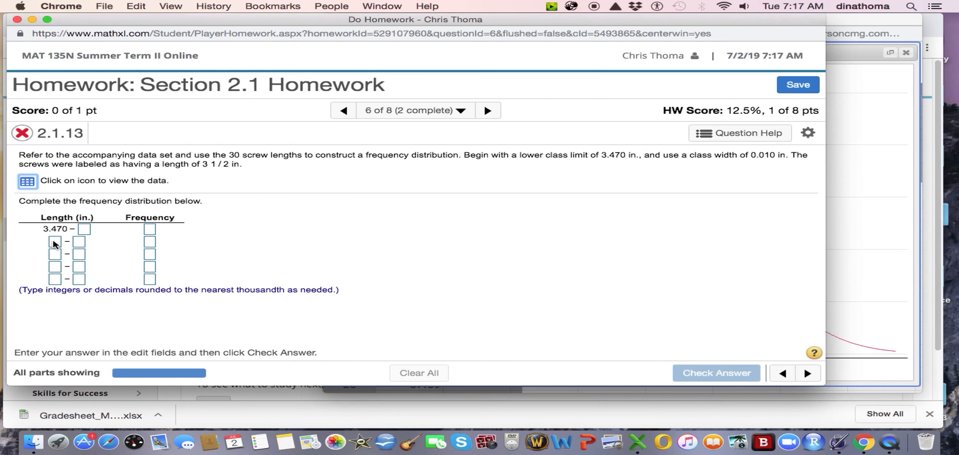
# - Enter 3.48, 3.49, 3.50 and 3.51 as the remaining lower class limits in the Question 6 frequency distribution
pyautogui.click(56, 243)
pyautogui.click(56, 244)
pyautogui.write('3.4')
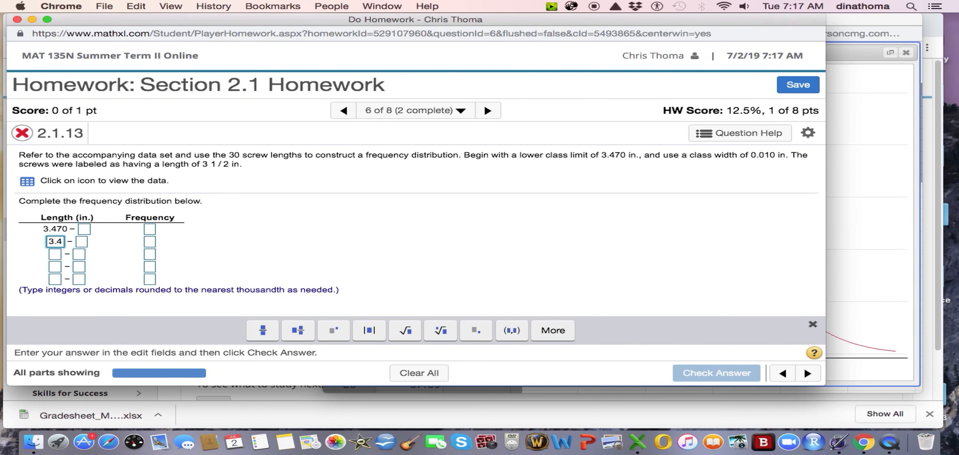
pyautogui.write('8')
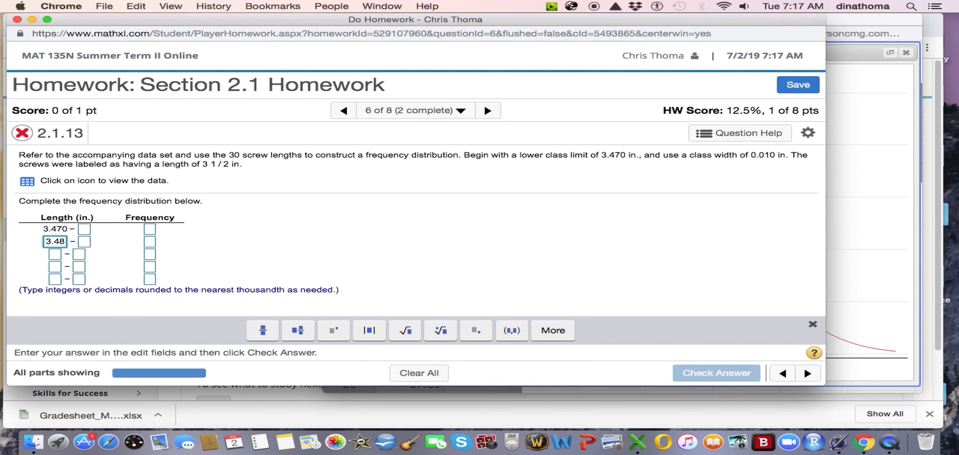
pyautogui.click(54, 255)
pyautogui.write('3.49')
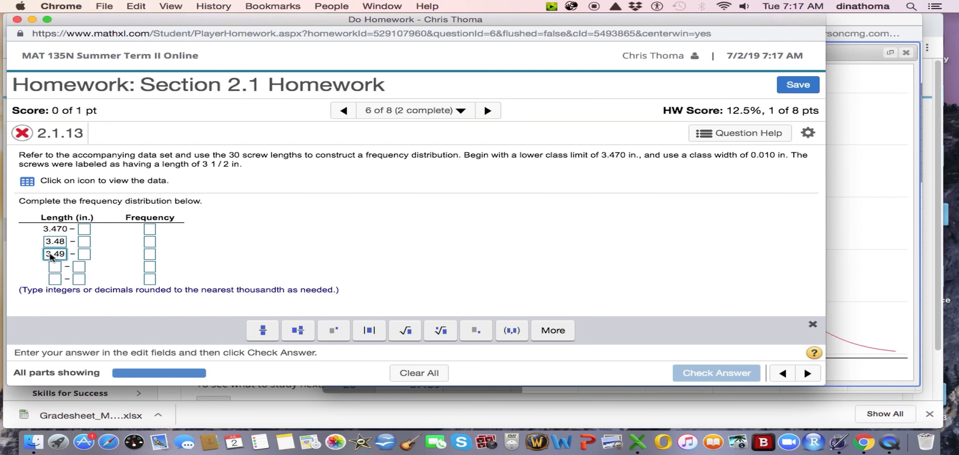
pyautogui.click(57, 267)
pyautogui.write('3.50')
pyautogui.click(55, 280)
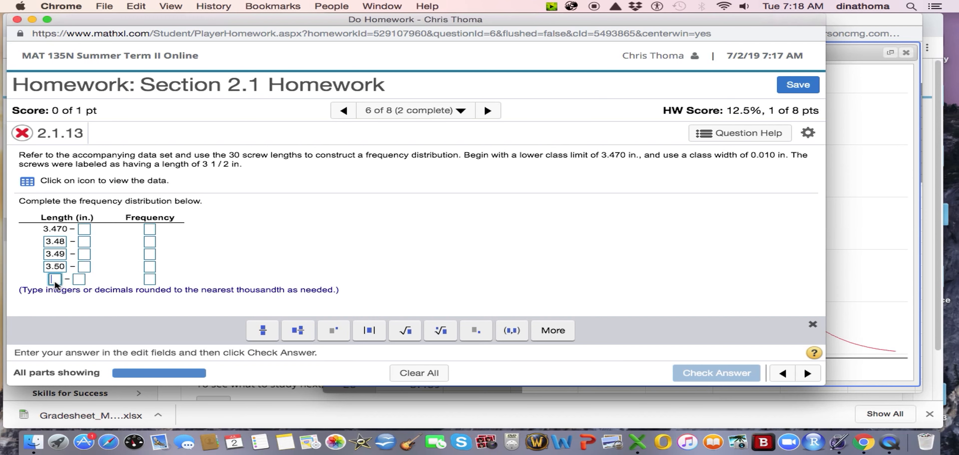
pyautogui.write('3.51')
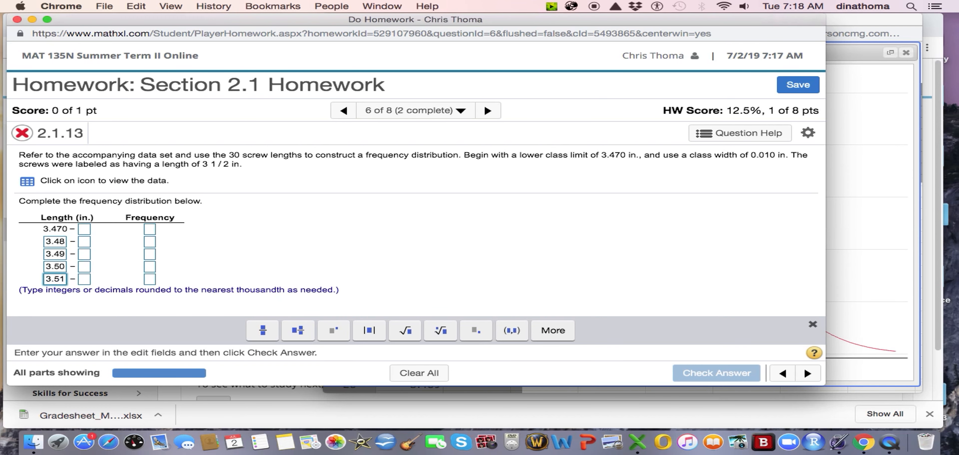
# - Postpone the iCloud connection alert and enter a frequency of 2 for the 3.470 class
pyautogui.click(870, 262)
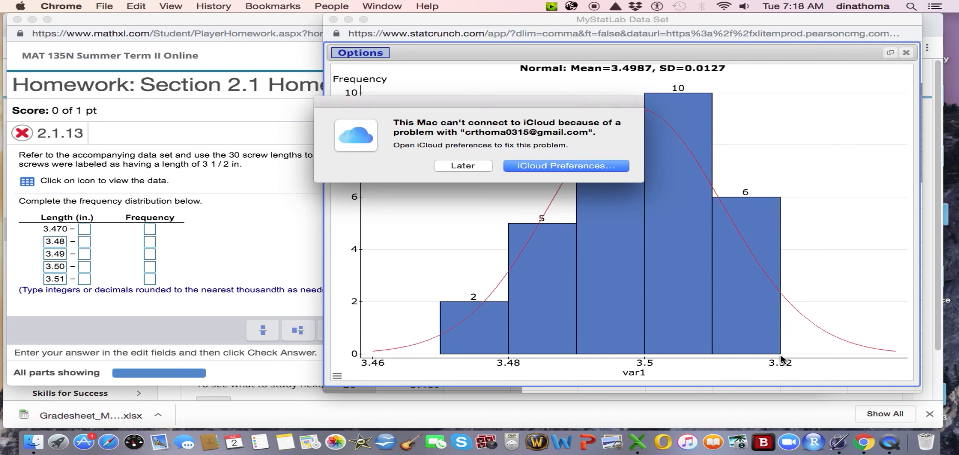
pyautogui.click(471, 163)
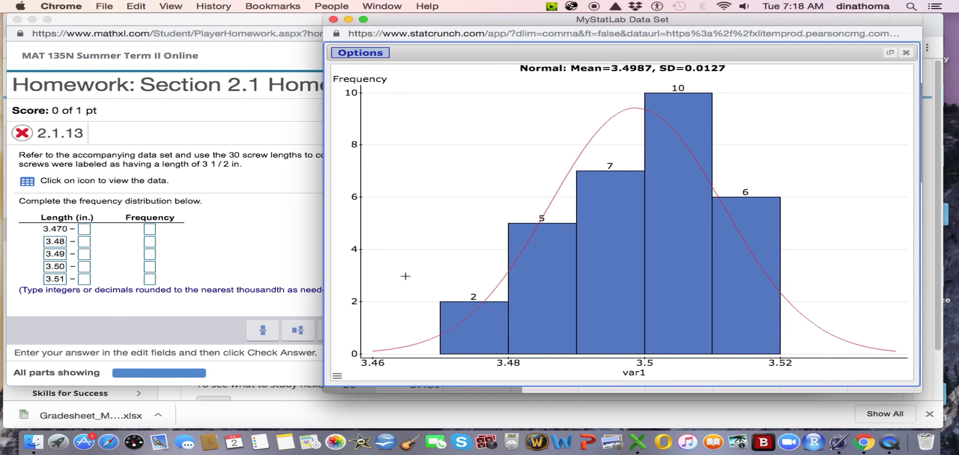
pyautogui.click(154, 232)
pyautogui.write('2')
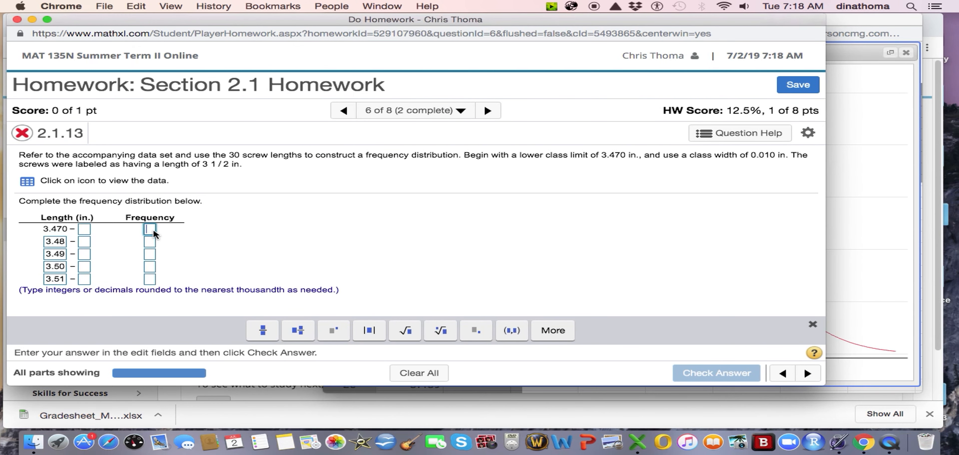
# - Enter the histogram counts 5, 7, 10 and 6 as the frequencies of the remaining four classes
pyautogui.click(893, 236)
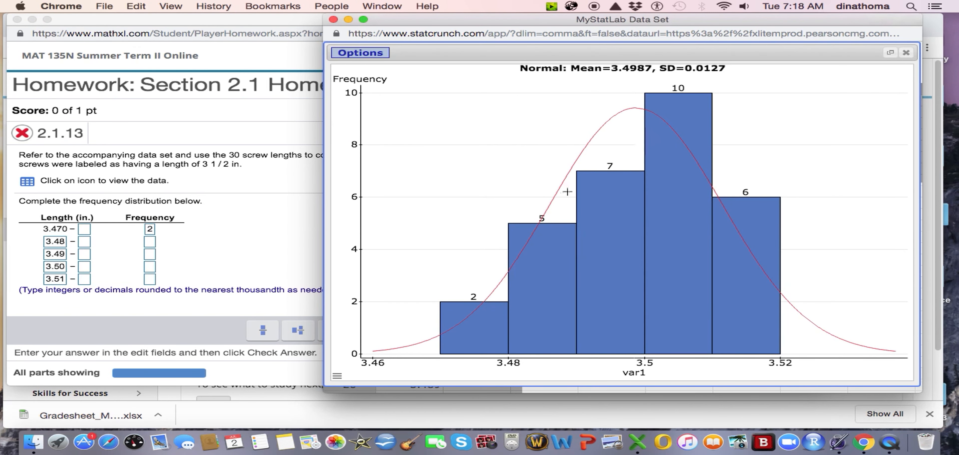
pyautogui.click(149, 243)
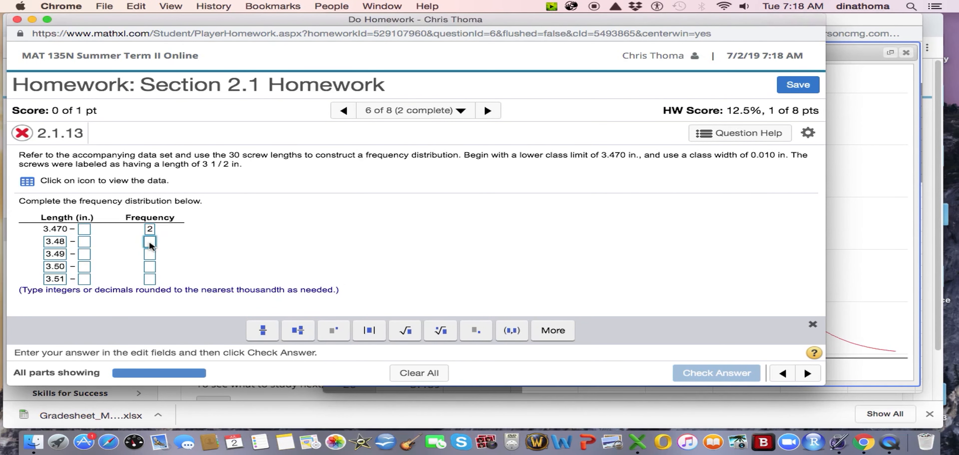
pyautogui.write('5')
pyautogui.click(150, 255)
pyautogui.write('7')
pyautogui.click(150, 267)
pyautogui.write('10')
pyautogui.click(846, 274)
pyautogui.click(148, 280)
pyautogui.click(149, 280)
pyautogui.write('6')
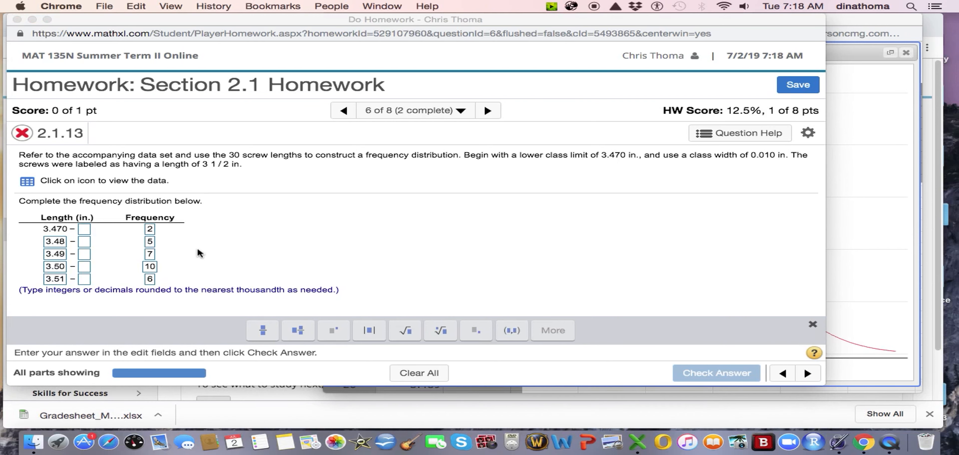
pyautogui.click(282, 259)
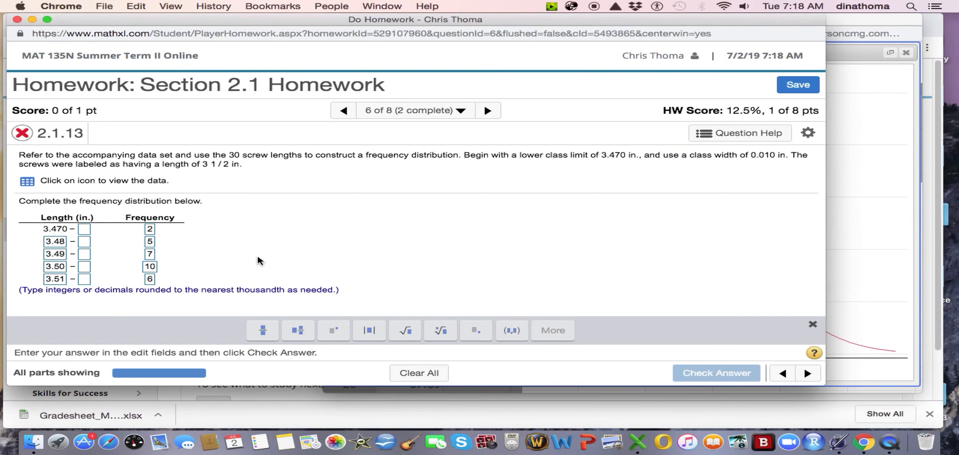
# - Enter 3.479, 3.489, 3.499, 3.599 and 3.519 as the upper class limits of the five classes
pyautogui.click(89, 234)
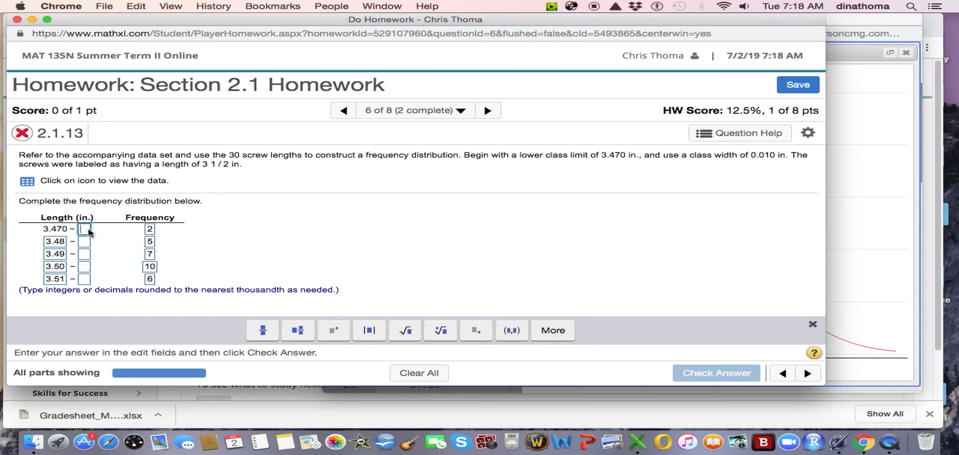
pyautogui.write('3.479')
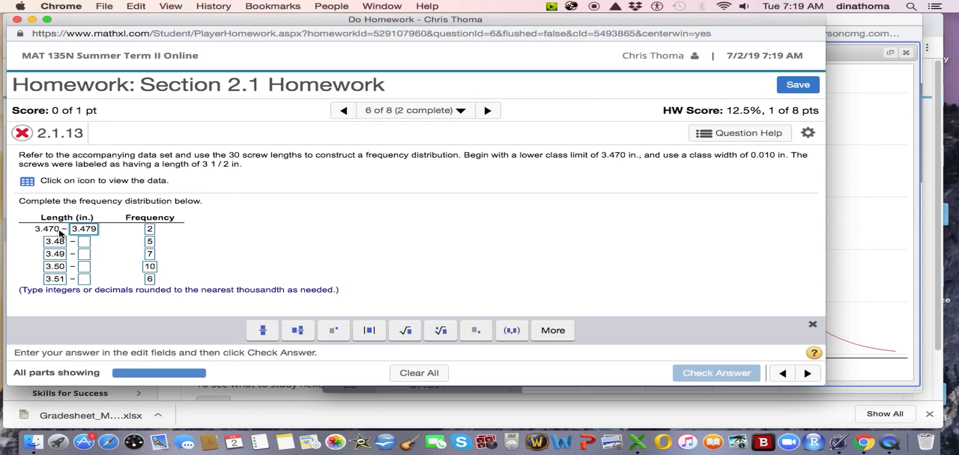
pyautogui.moveTo(90, 230); pyautogui.dragTo(93, 229)
pyautogui.click(85, 242)
pyautogui.write('3.489')
pyautogui.click(84, 255)
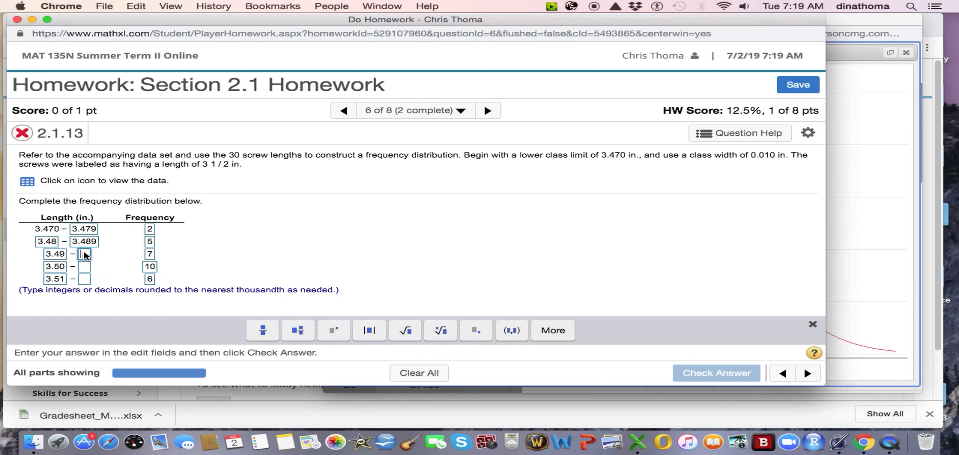
pyautogui.write('3.499')
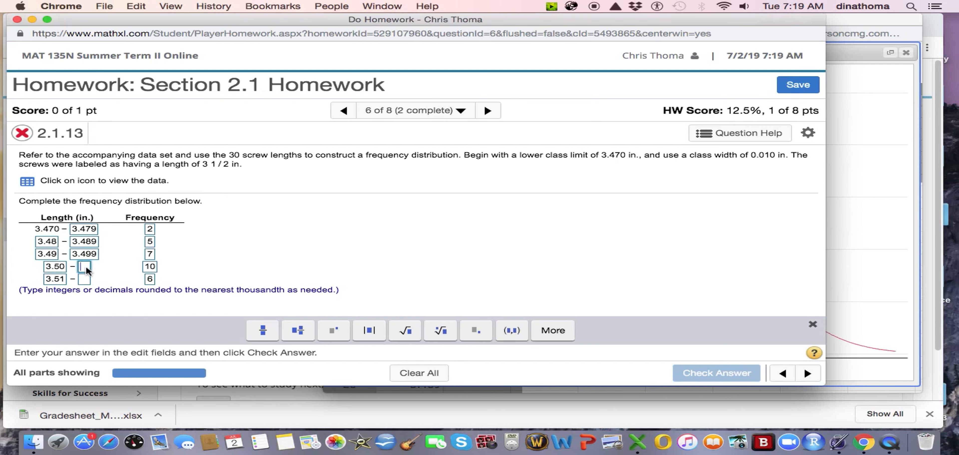
pyautogui.click(85, 267)
pyautogui.write('3.599')
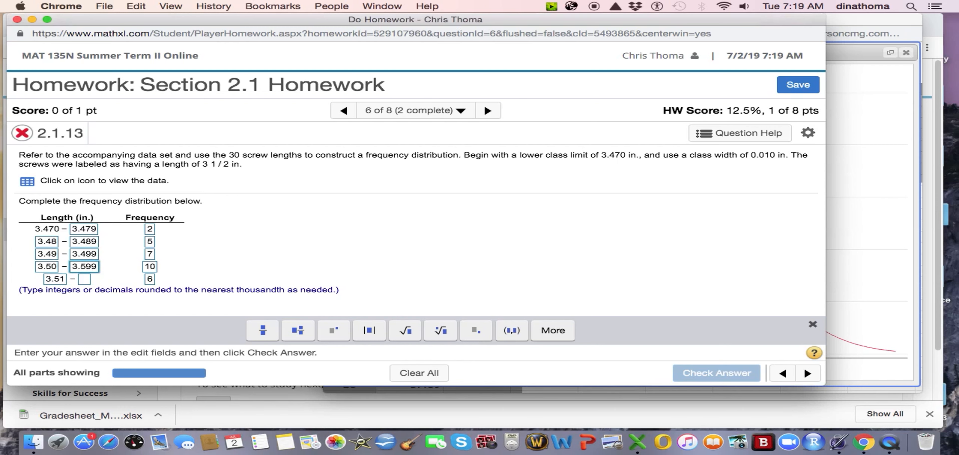
pyautogui.click(84, 279)
pyautogui.write('3.')
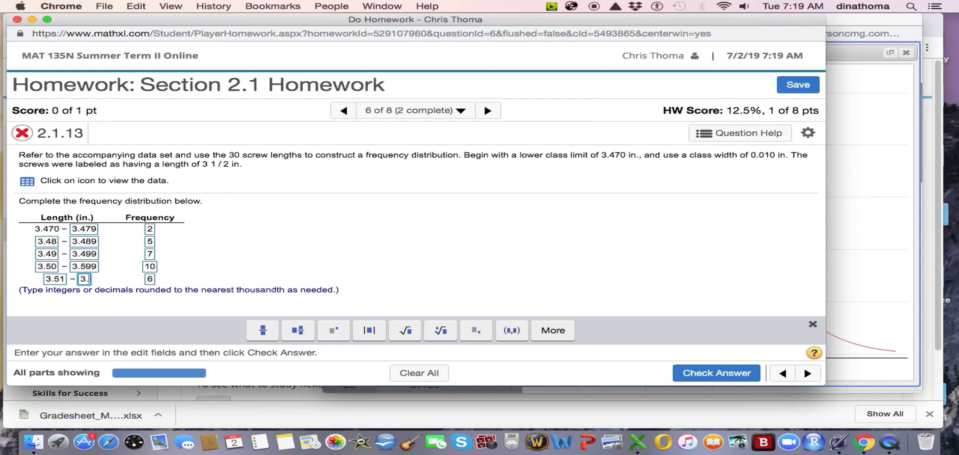
pyautogui.write('519')
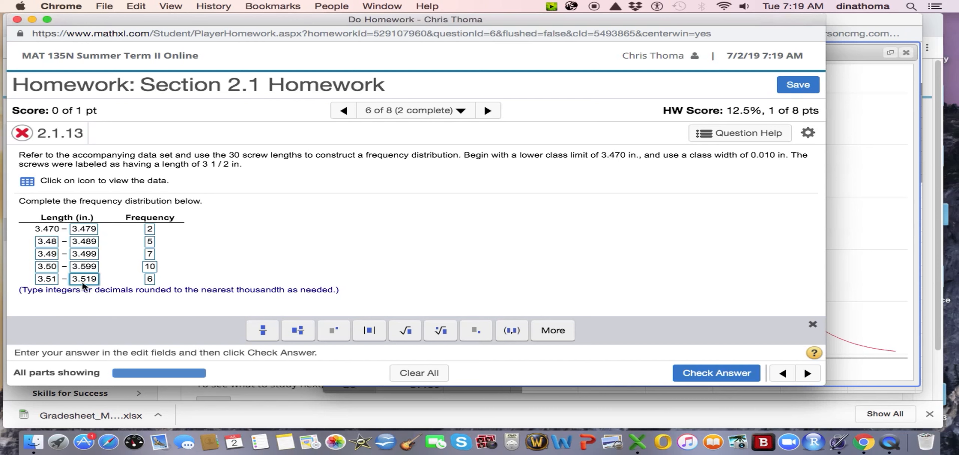
# - Correct the fourth class's upper limit to 3.509 and check the completed answer, continuing to Question 7
pyautogui.click(92, 268)
pyautogui.press('BackSpace')
pyautogui.write('0')
pyautogui.click(727, 374)
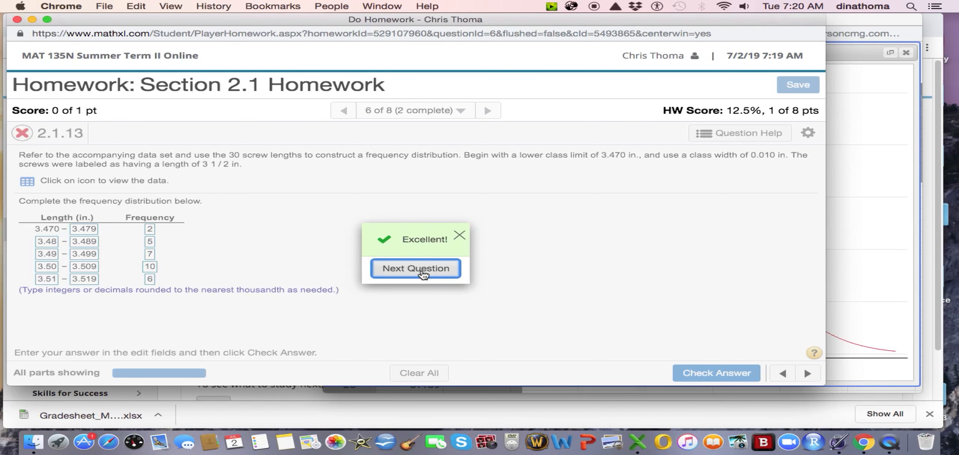
pyautogui.click(423, 275)
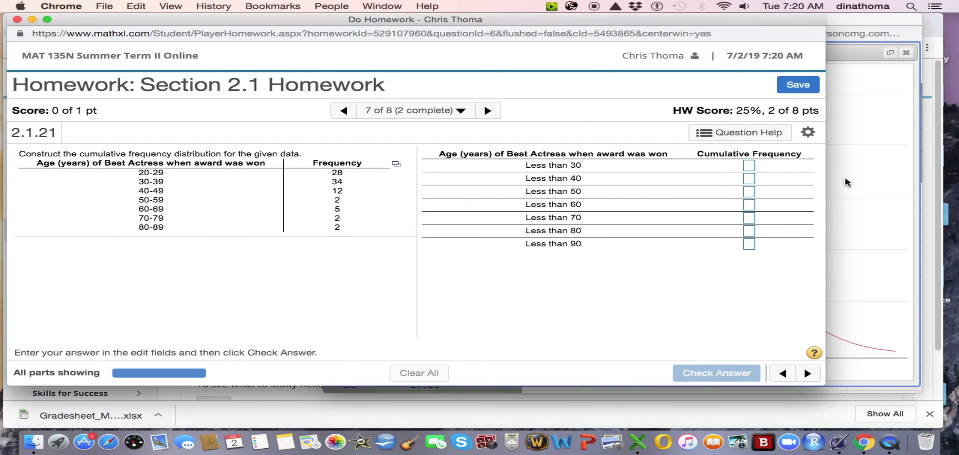
# - Close the old StatCrunch histogram window and open the Best Actress age data from Question 7 in StatCrunch beside the question
pyautogui.click(876, 148)
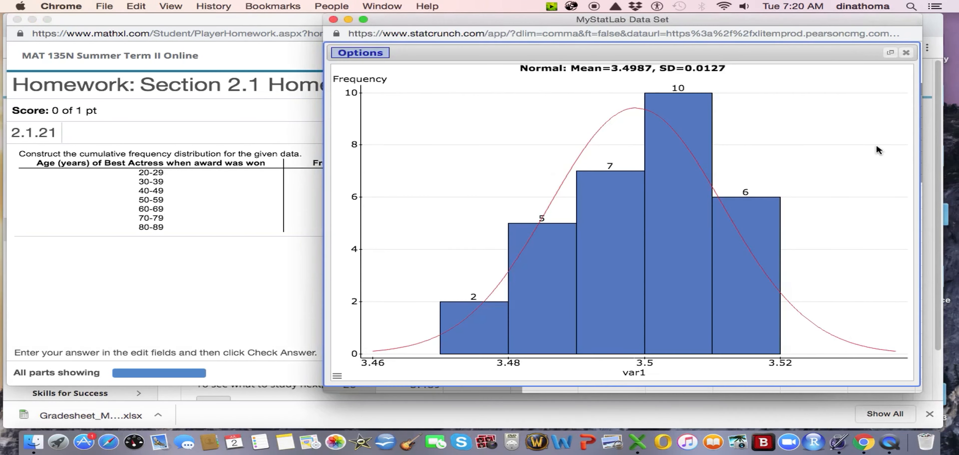
pyautogui.click(330, 19)
pyautogui.click(396, 164)
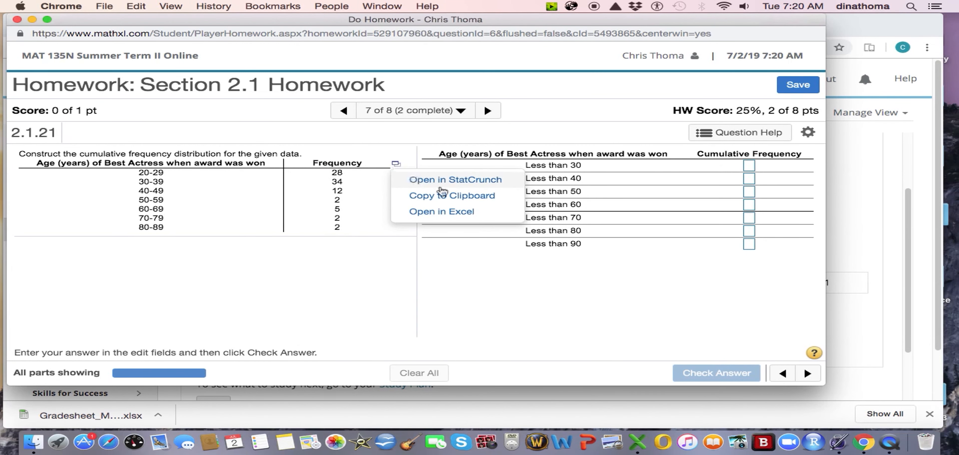
pyautogui.click(429, 180)
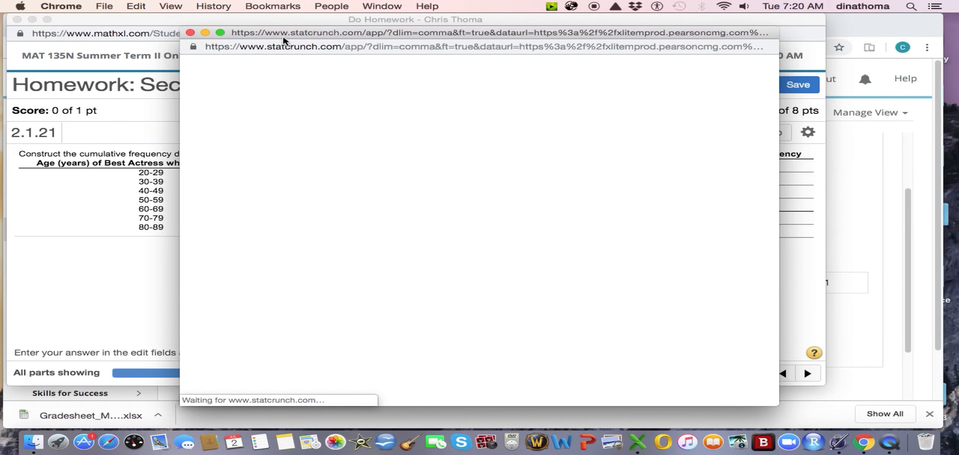
pyautogui.moveTo(271, 34); pyautogui.dragTo(500, 34)
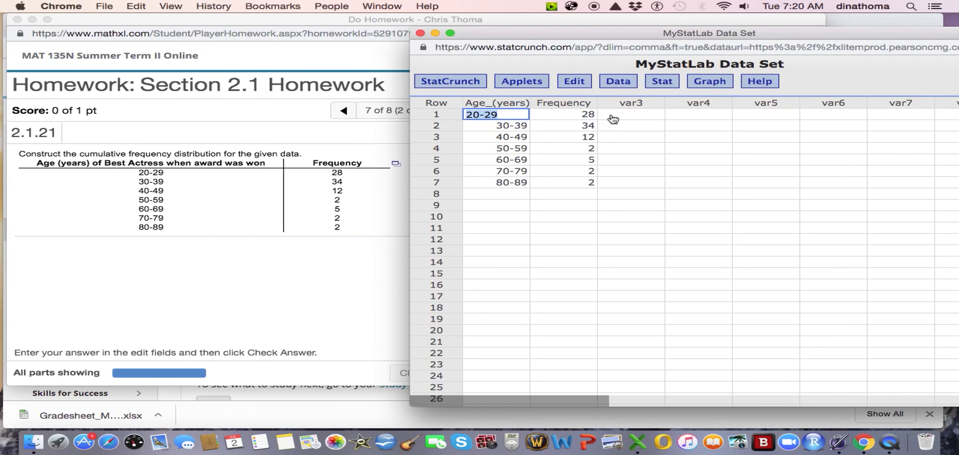
# - Set up a StatCrunch histogram of the Frequency column with Frequency as its type, keeping the homework table visible for reference
pyautogui.click(664, 85)
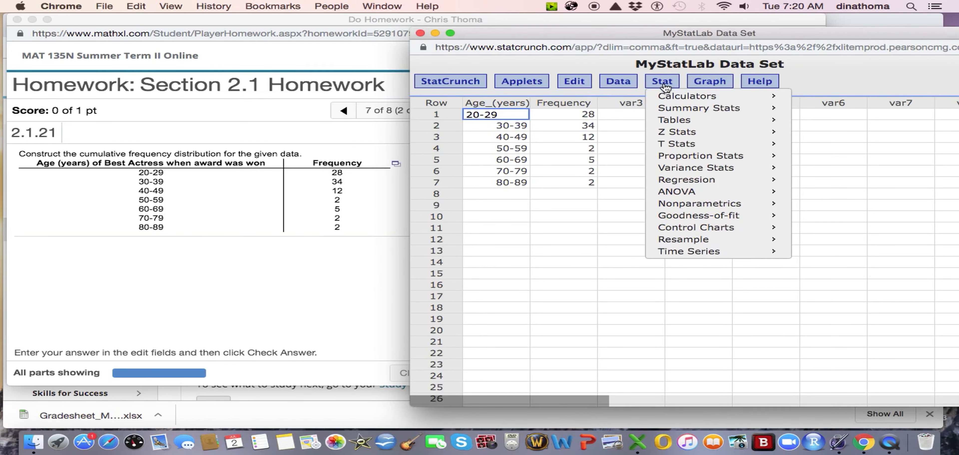
pyautogui.click(712, 84)
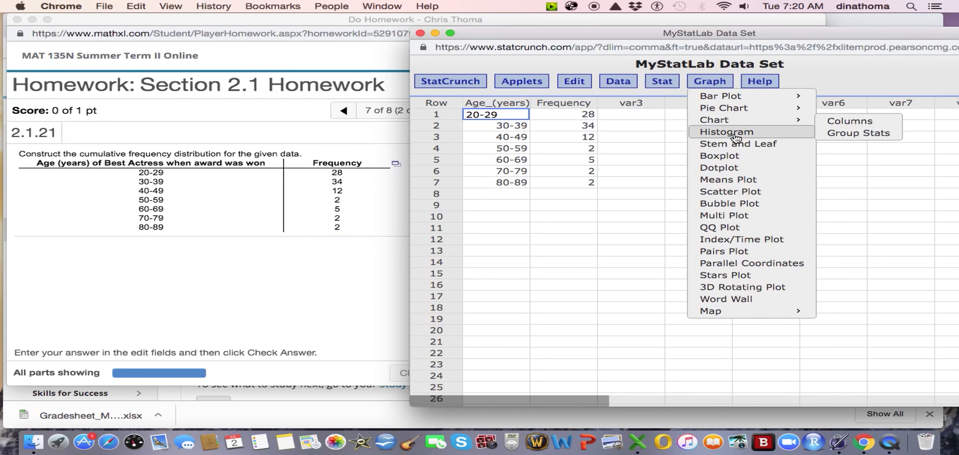
pyautogui.click(733, 132)
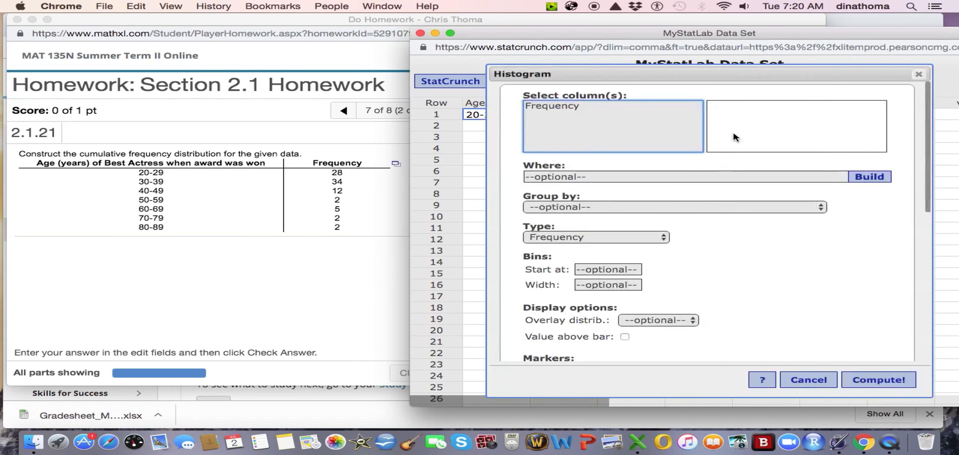
pyautogui.click(566, 106)
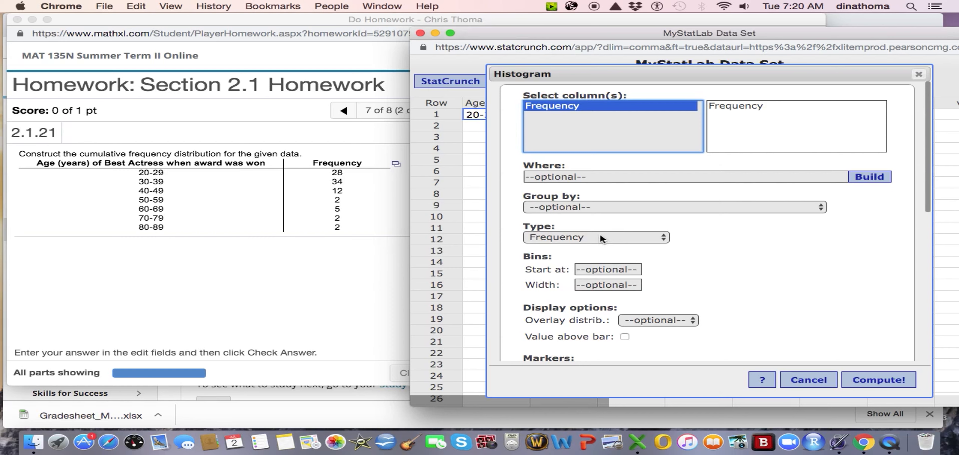
pyautogui.click(607, 239)
pyautogui.click(548, 69)
pyautogui.moveTo(534, 34); pyautogui.dragTo(176, 4)
pyautogui.click(301, 225)
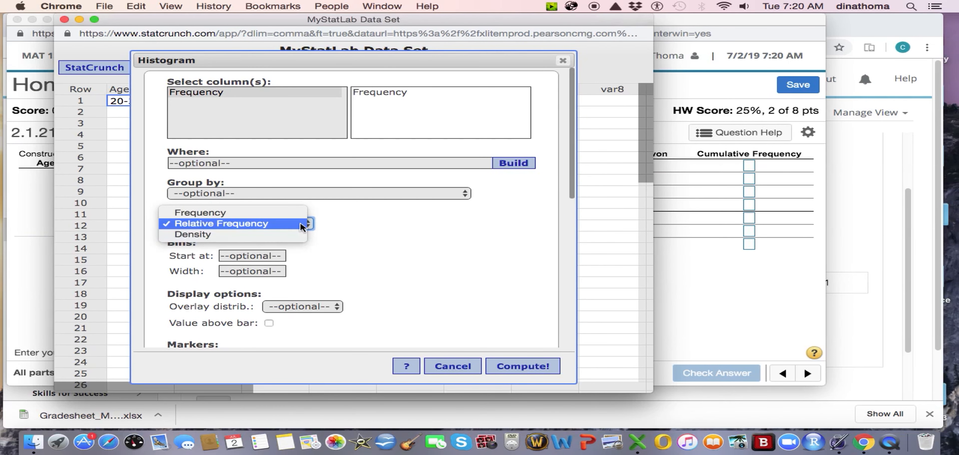
pyautogui.click(240, 212)
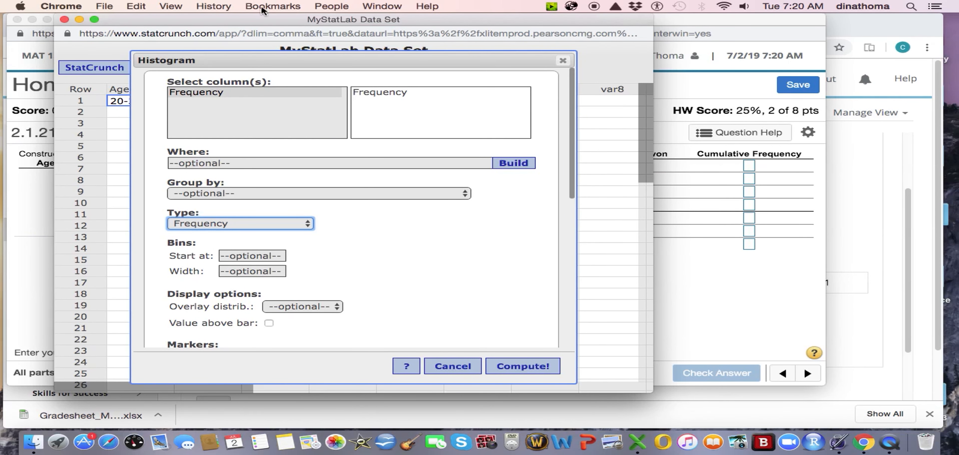
pyautogui.moveTo(233, 24); pyautogui.dragTo(367, 25)
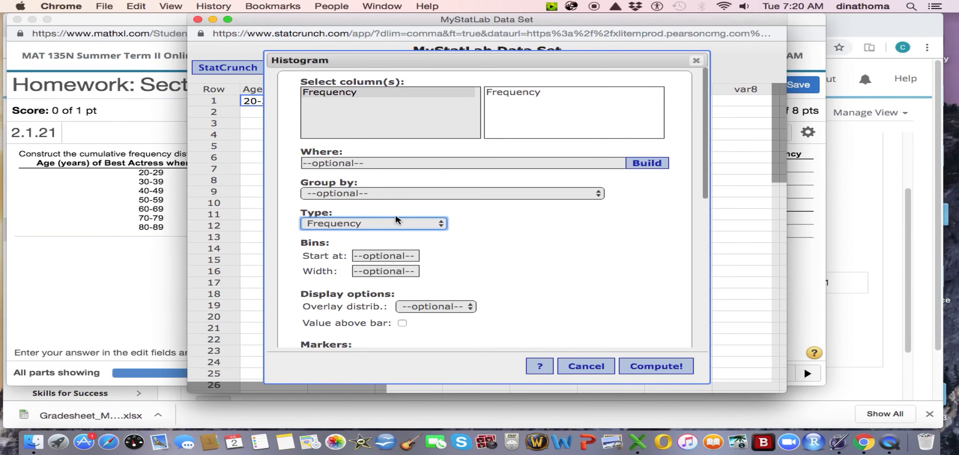
pyautogui.moveTo(315, 26); pyautogui.dragTo(401, 25)
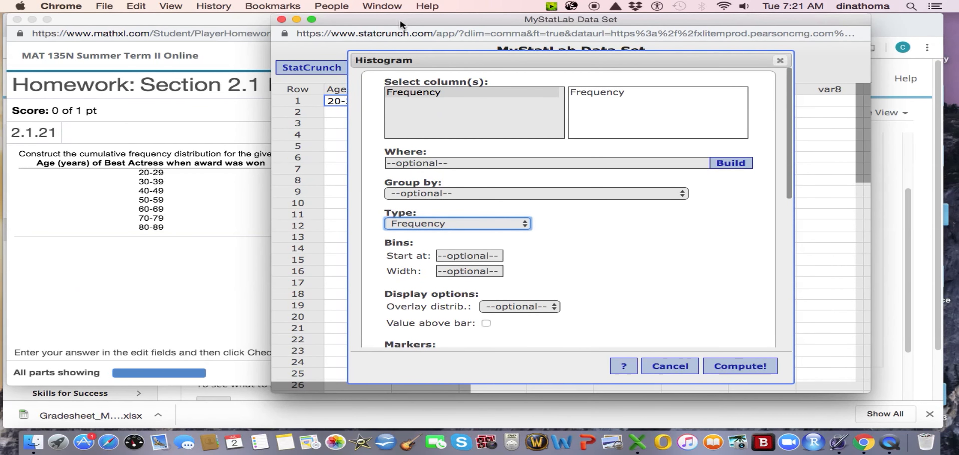
# - Compute the histogram with bins starting at 20 and a width of 10, compare it with the homework table, and close the graph
pyautogui.click(471, 257)
pyautogui.write('20')
pyautogui.click(490, 271)
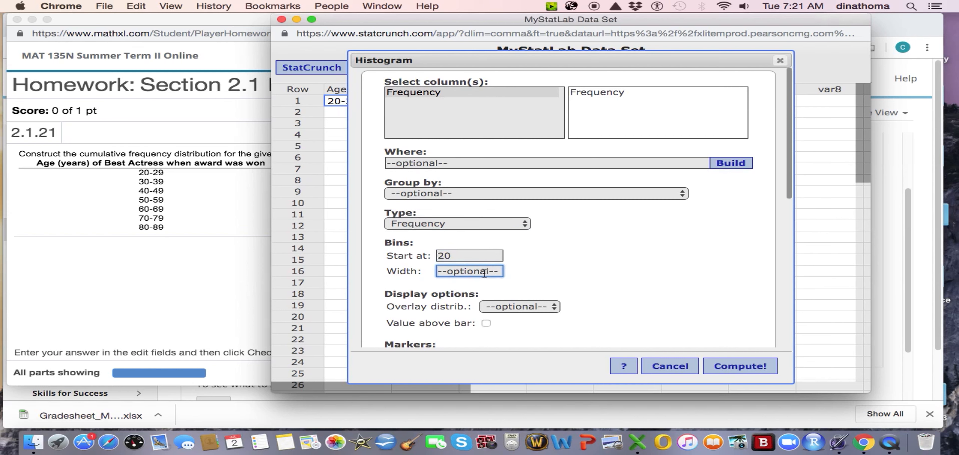
pyautogui.write('10')
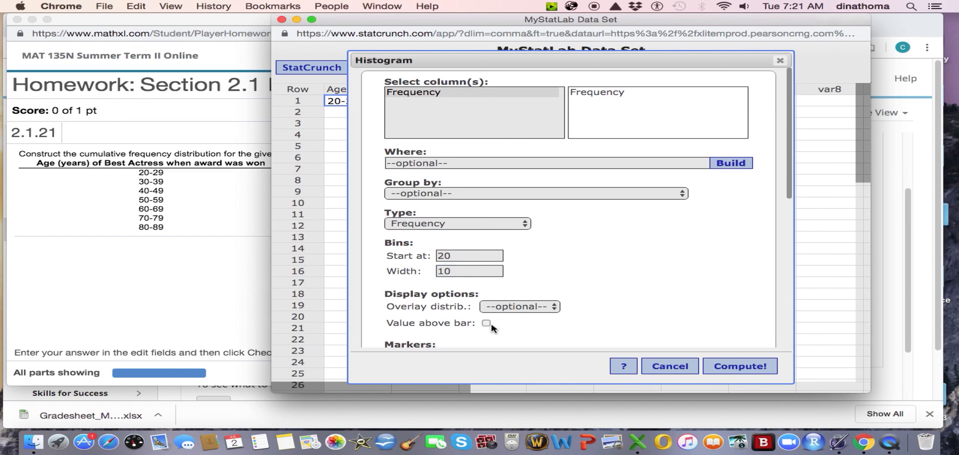
pyautogui.click(729, 369)
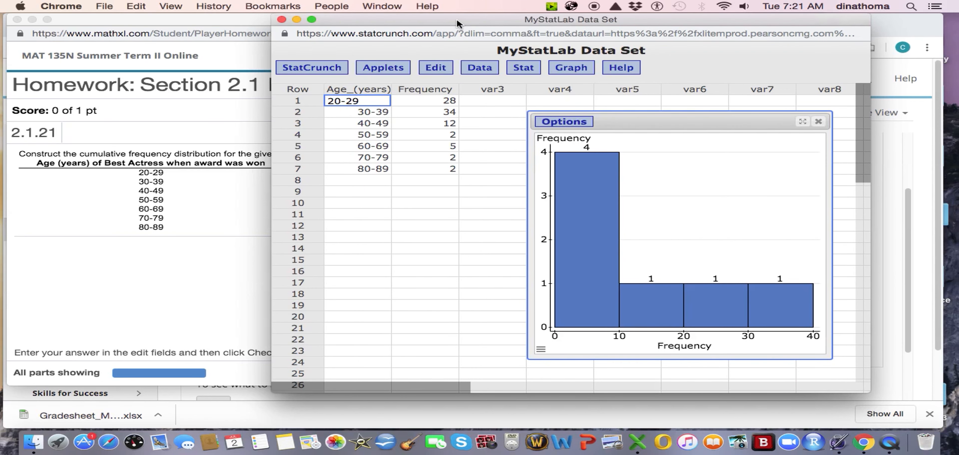
pyautogui.moveTo(460, 19); pyautogui.dragTo(582, 25)
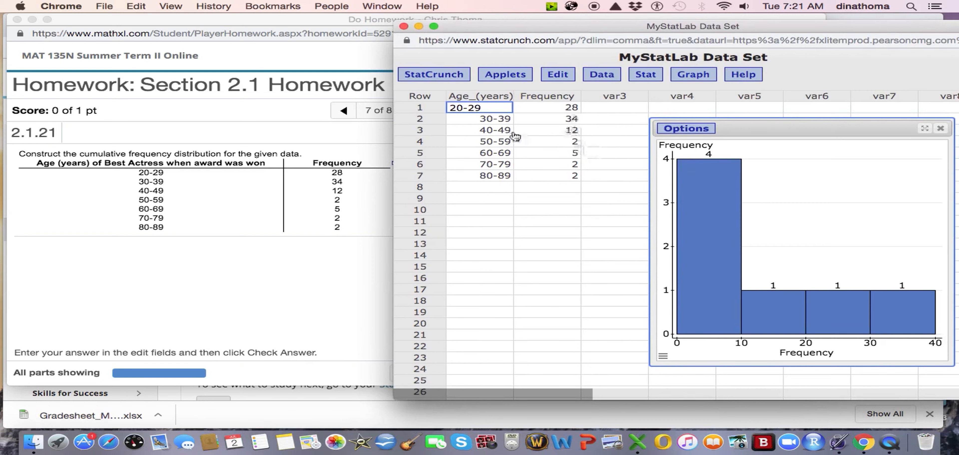
pyautogui.moveTo(720, 192)
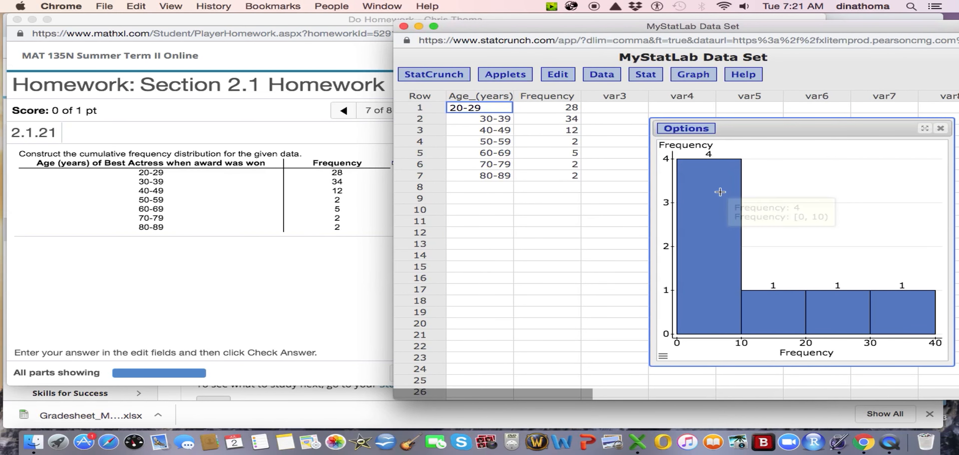
pyautogui.moveTo(555, 27); pyautogui.dragTo(312, 23)
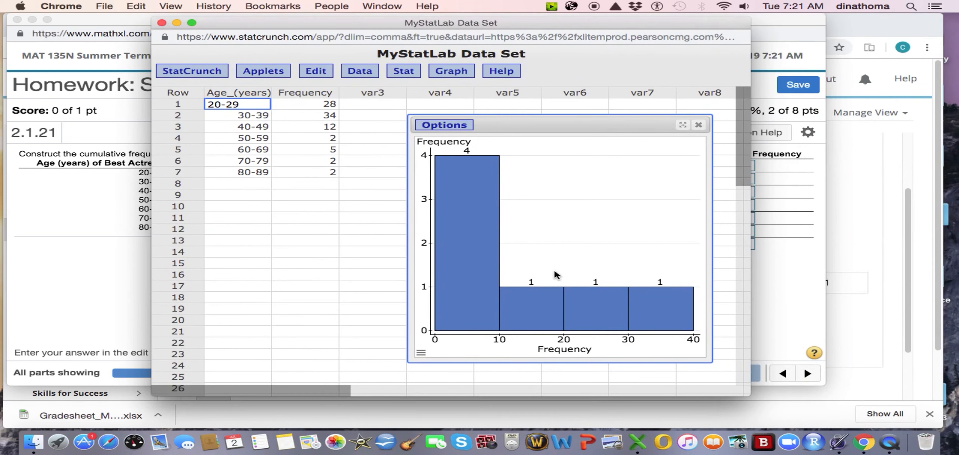
pyautogui.click(698, 125)
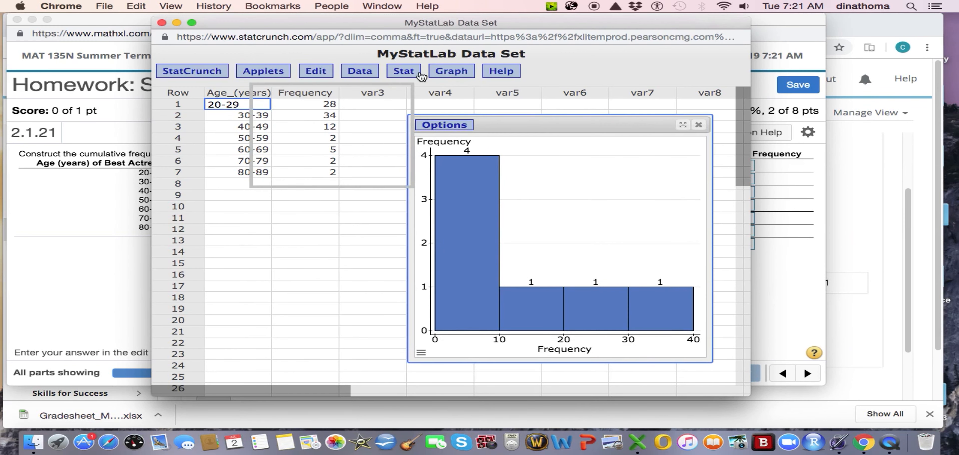
# - Try the Frequency histogram again with bins starting at 20, width 10 and values above the bars, compare it with the question, and close it
pyautogui.click(451, 71)
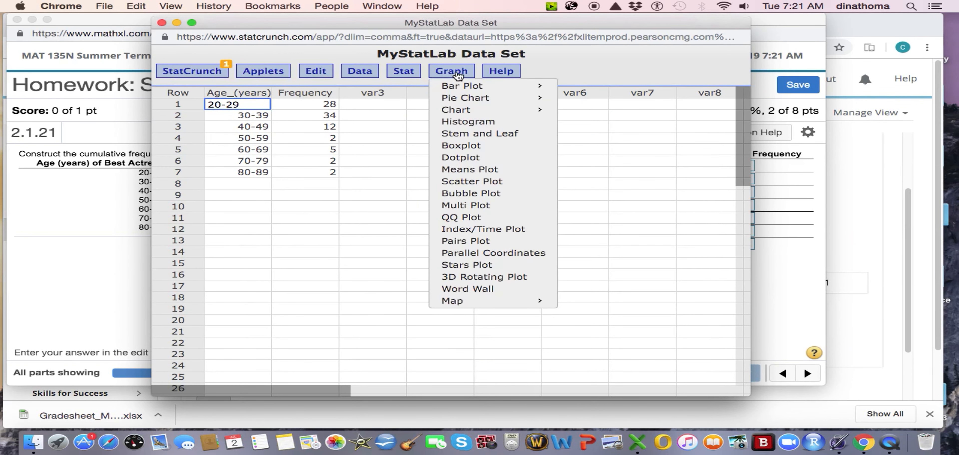
pyautogui.click(479, 123)
pyautogui.click(290, 96)
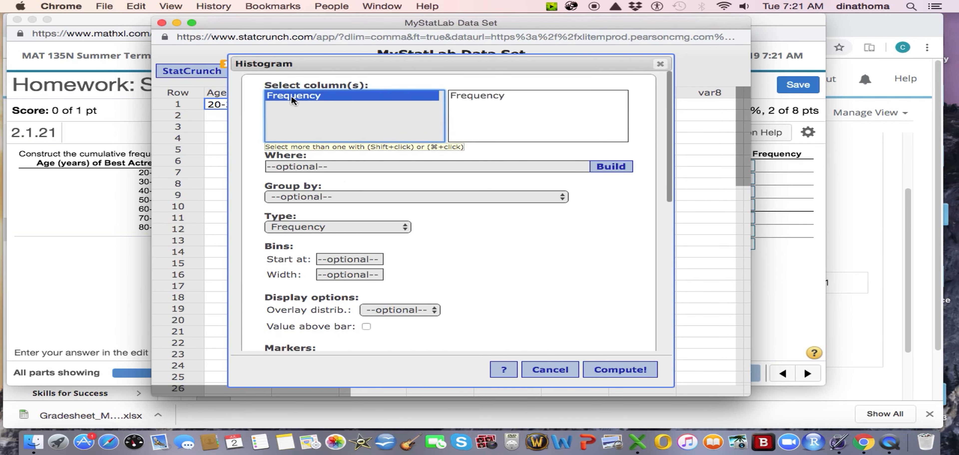
pyautogui.click(350, 259)
pyautogui.write('20')
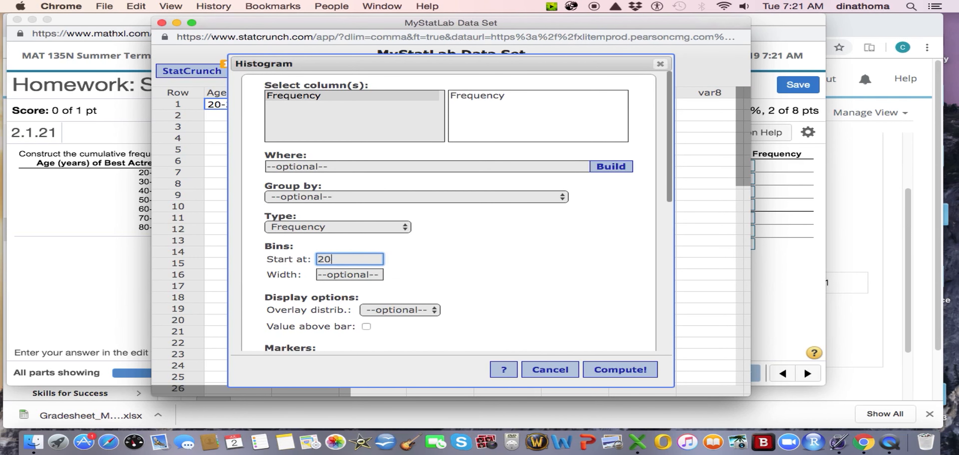
pyautogui.click(360, 276)
pyautogui.write('10')
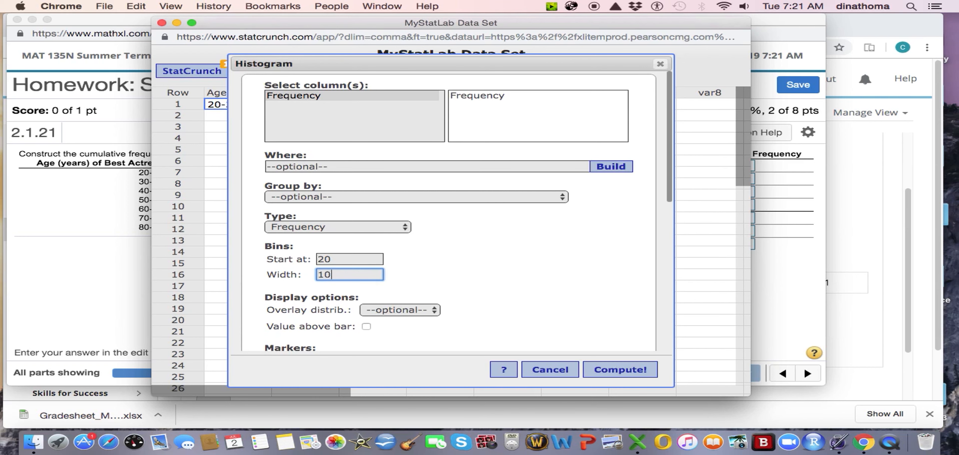
pyautogui.click(366, 327)
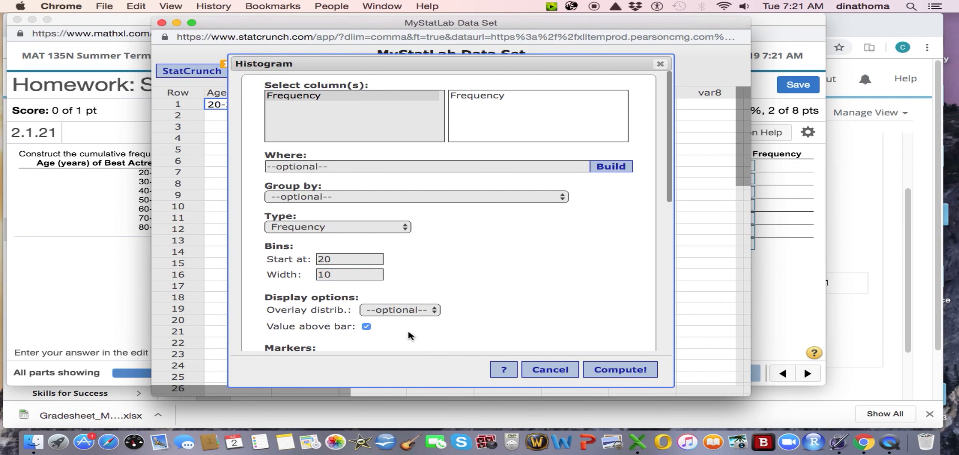
pyautogui.click(625, 372)
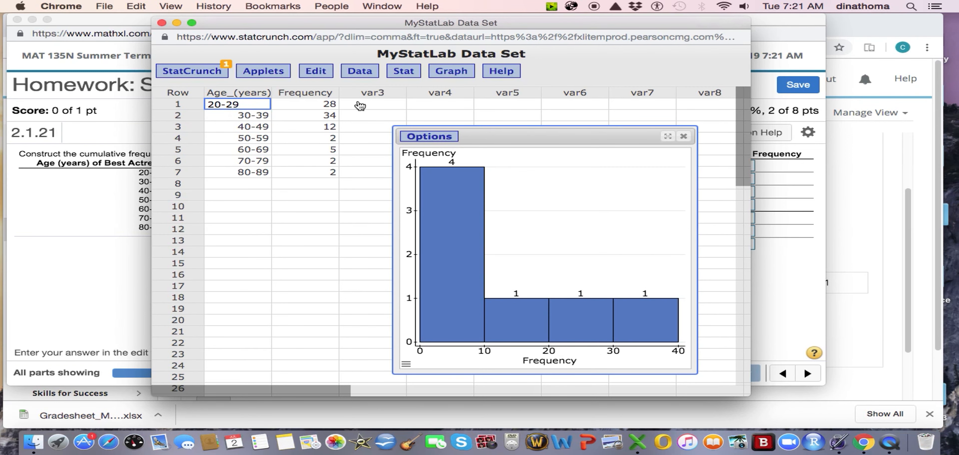
pyautogui.moveTo(285, 25); pyautogui.dragTo(532, 26)
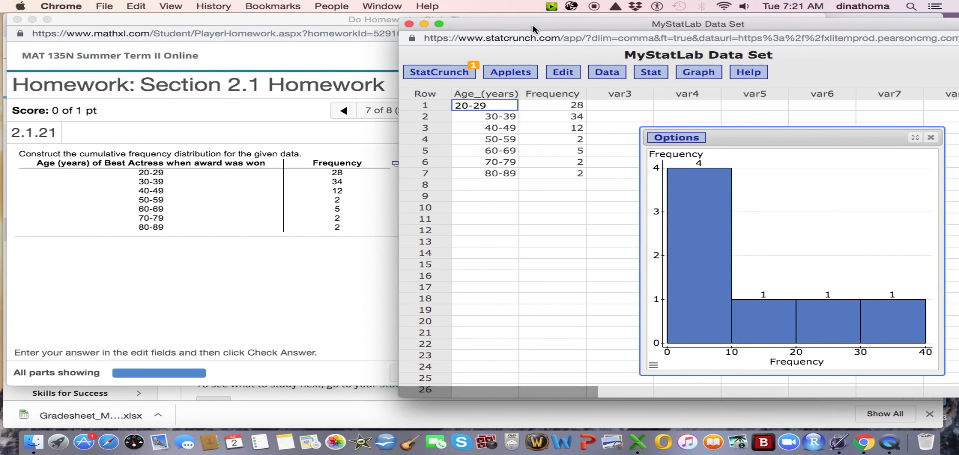
pyautogui.moveTo(533, 26); pyautogui.dragTo(287, 22)
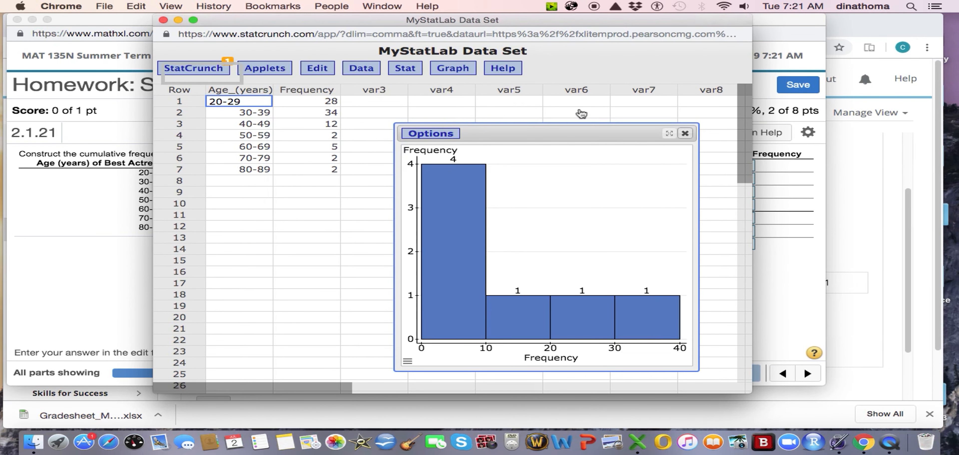
pyautogui.click(685, 134)
pyautogui.click(453, 68)
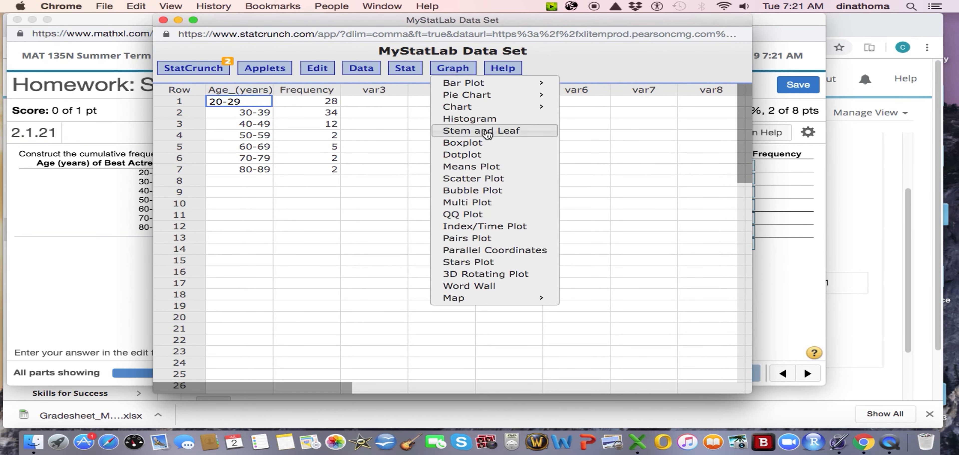
pyautogui.click(480, 119)
pyautogui.click(322, 94)
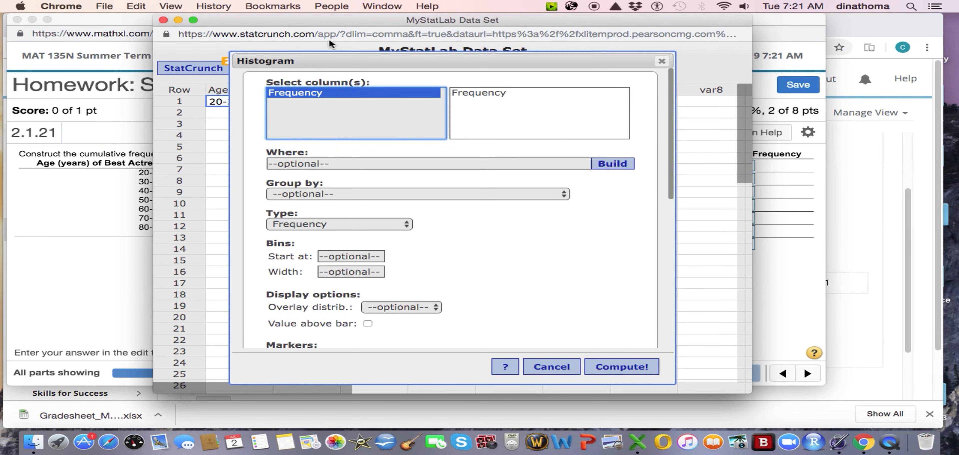
pyautogui.moveTo(318, 24); pyautogui.dragTo(340, 23)
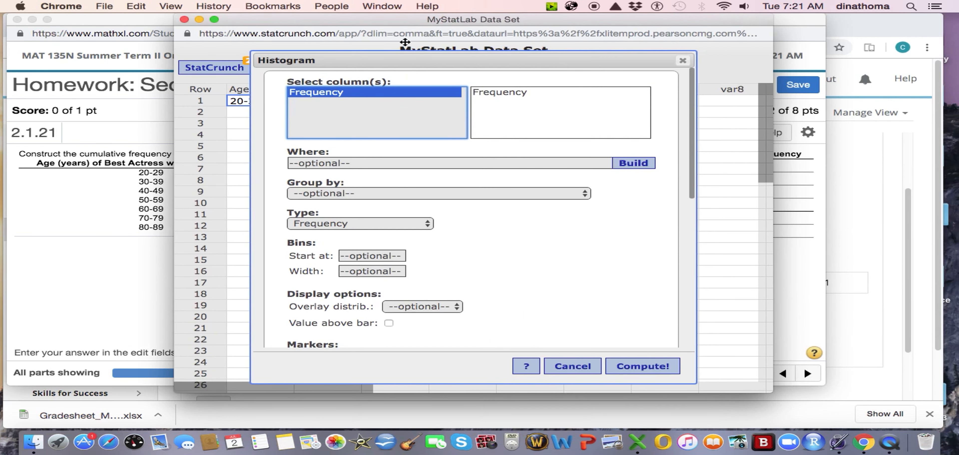
pyautogui.click(585, 368)
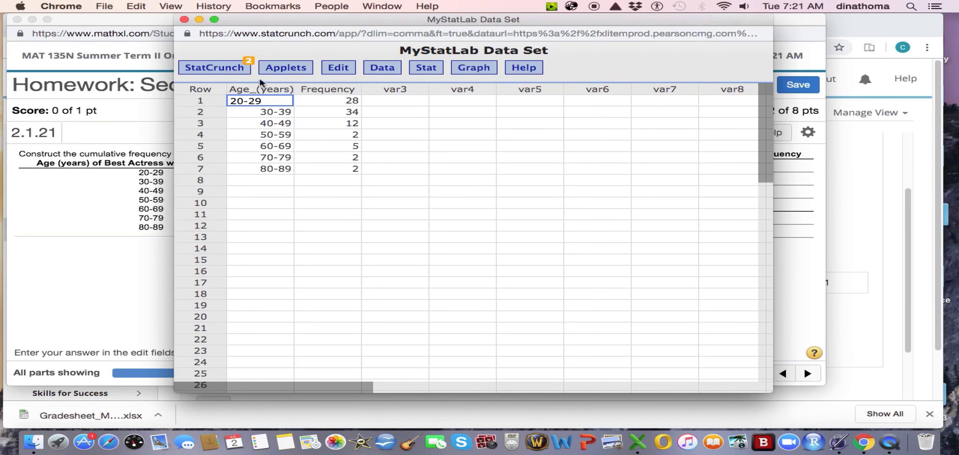
# - Close the StatCrunch data window and open the Best Actress age data from Question 7 in Excel
pyautogui.click(184, 19)
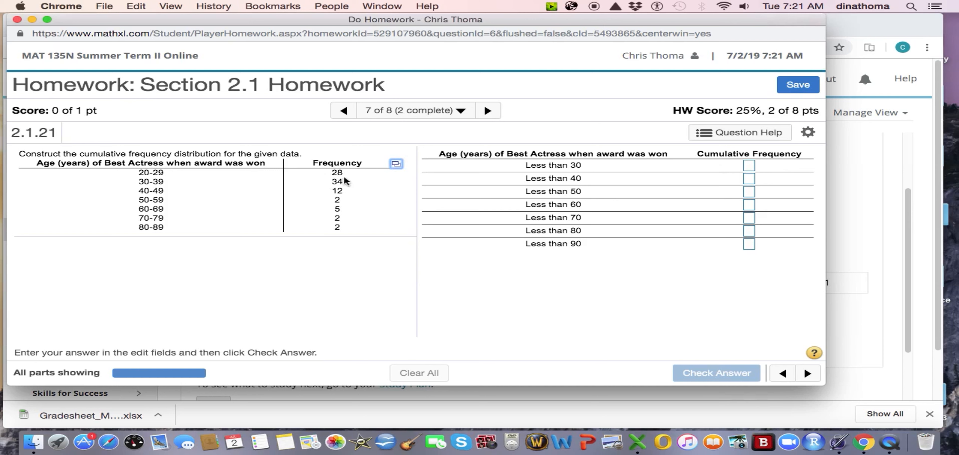
pyautogui.click(396, 165)
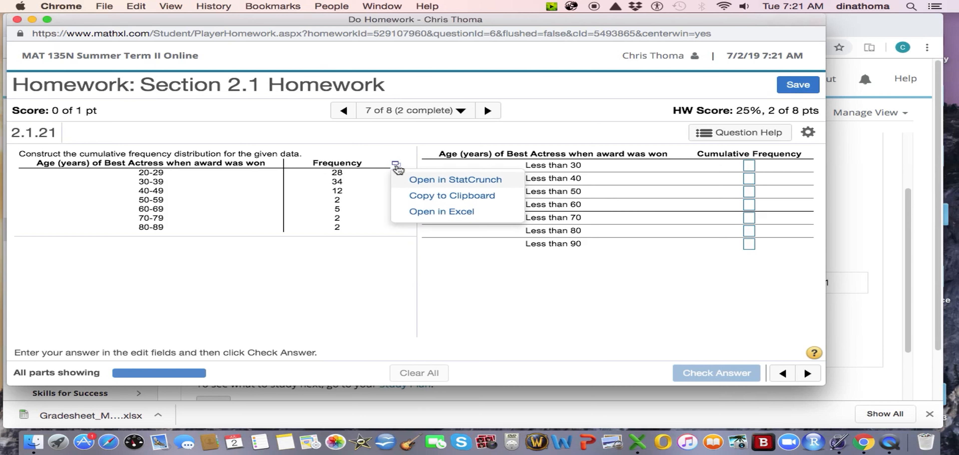
pyautogui.click(455, 212)
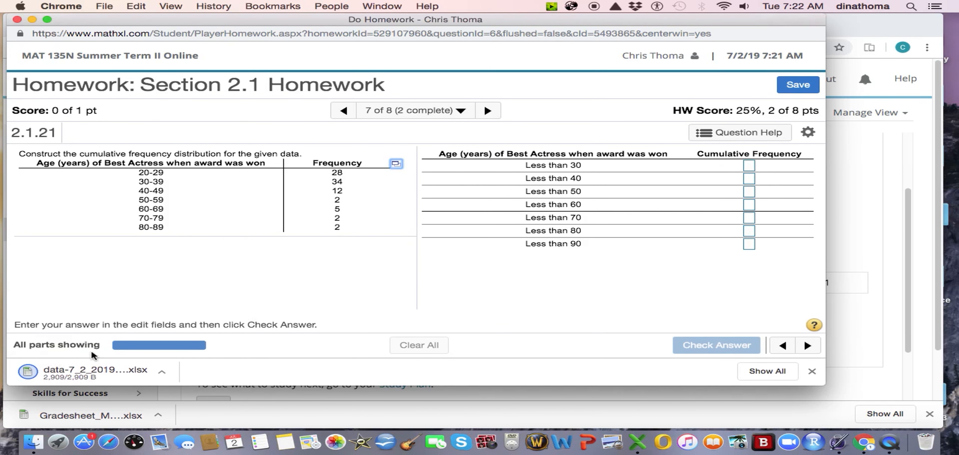
pyautogui.click(44, 374)
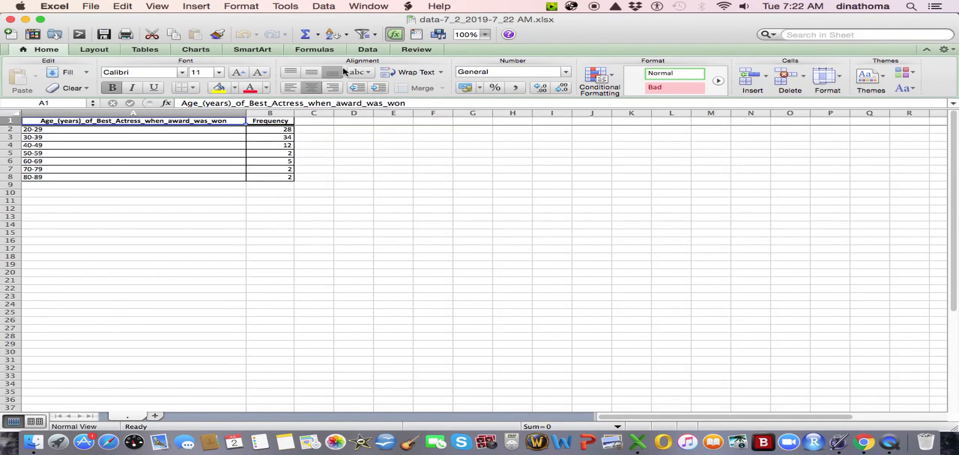
# - Arrange the Excel workbook and a narrowed homework window side by side so both frequency tables are visible
pyautogui.moveTo(564, 114); pyautogui.dragTo(427, 114)
pyautogui.moveTo(159, 18); pyautogui.dragTo(778, 19)
pyautogui.click(506, 20)
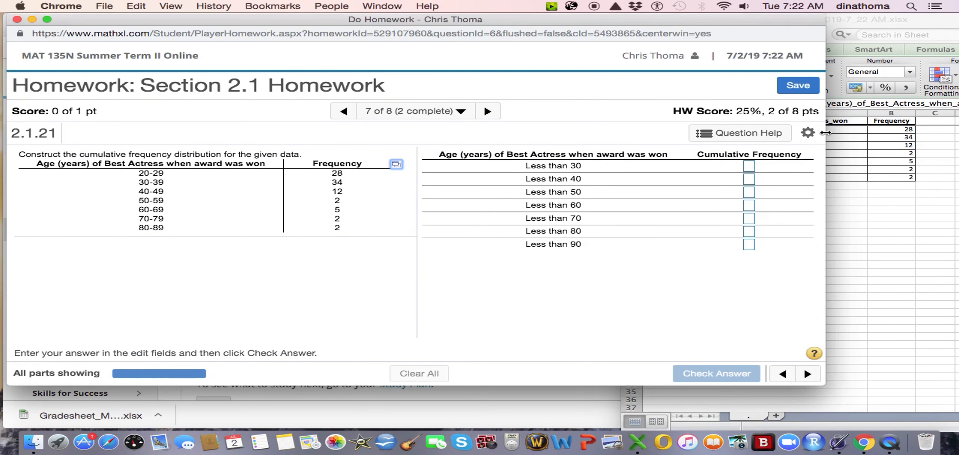
pyautogui.moveTo(821, 133); pyautogui.dragTo(620, 131)
pyautogui.click(856, 160)
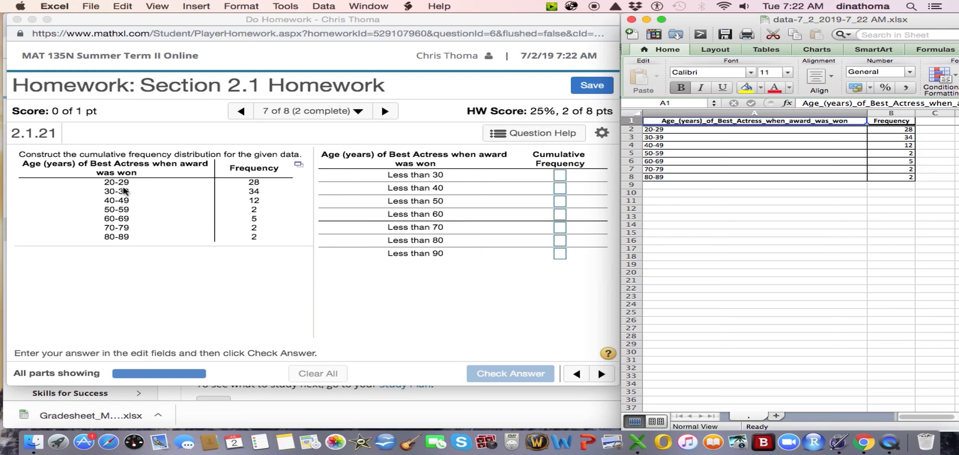
# - Enter 28 as the cumulative frequency for ages less than 30 in Question 7
pyautogui.click(560, 177)
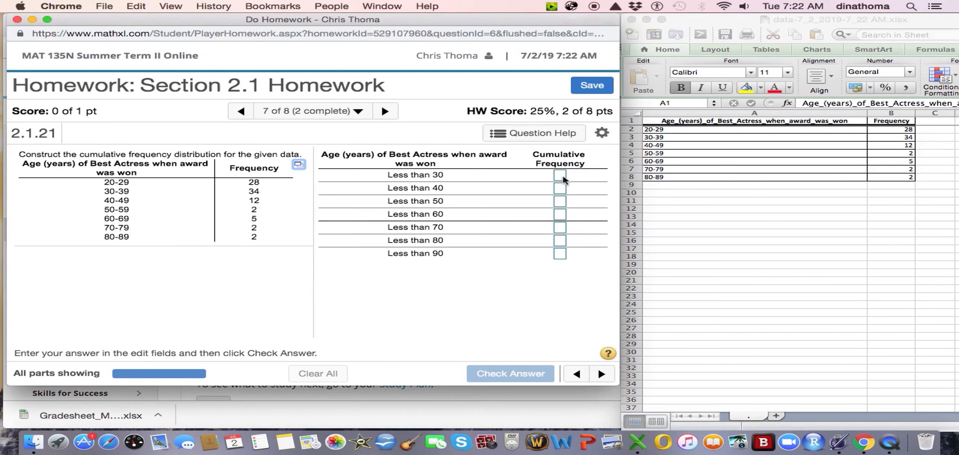
pyautogui.write('28')
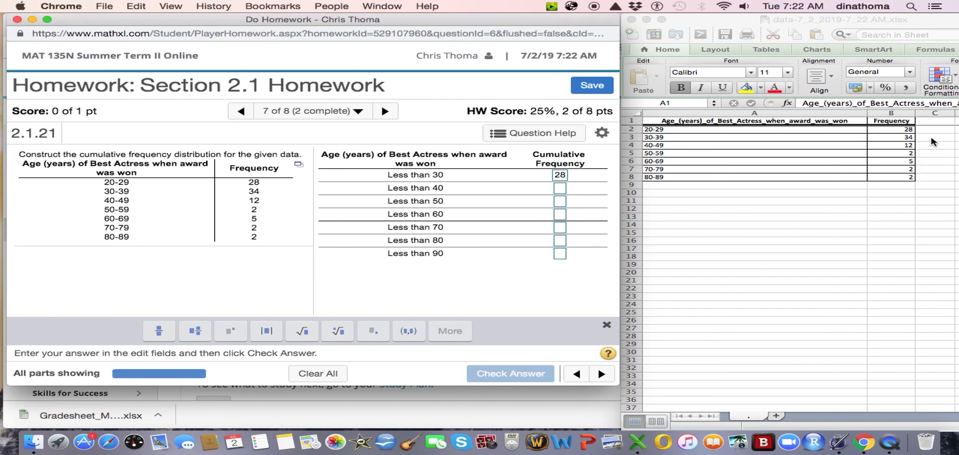
# - Shift the workbook slightly to expose column C and enter =B2 in cell C2
pyautogui.click(927, 128)
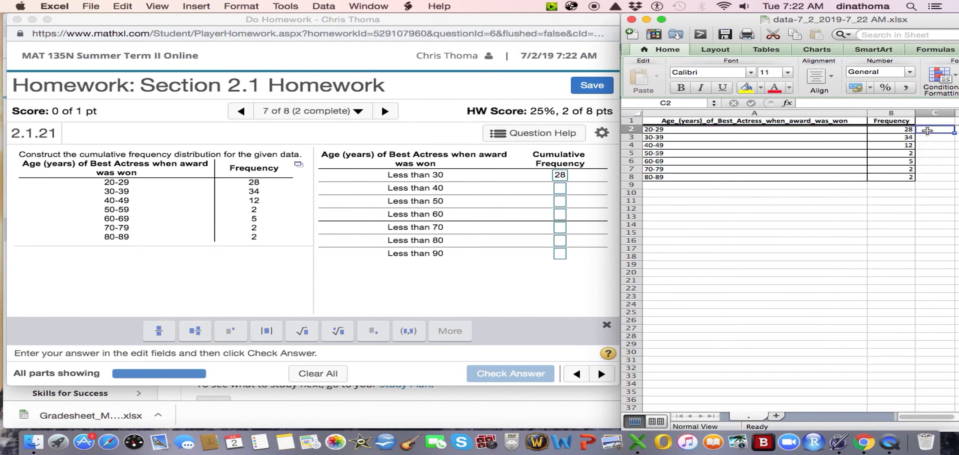
pyautogui.moveTo(717, 19); pyautogui.dragTo(691, 20)
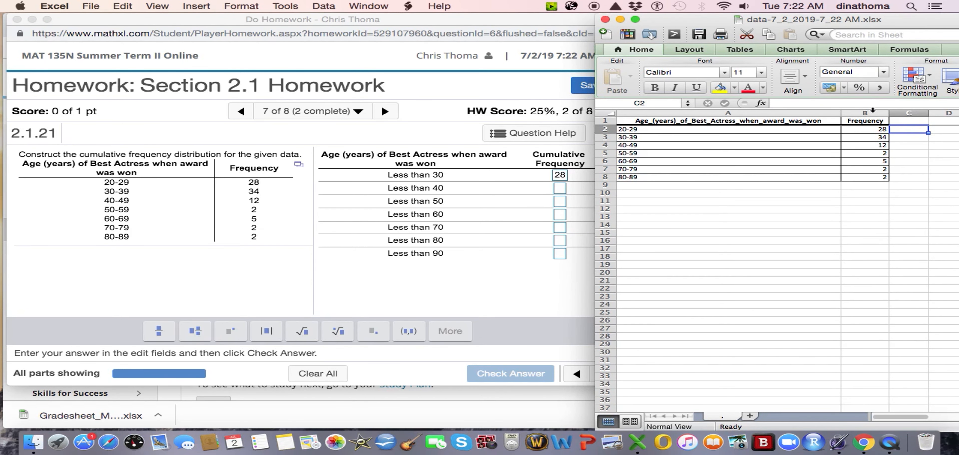
pyautogui.write('=')
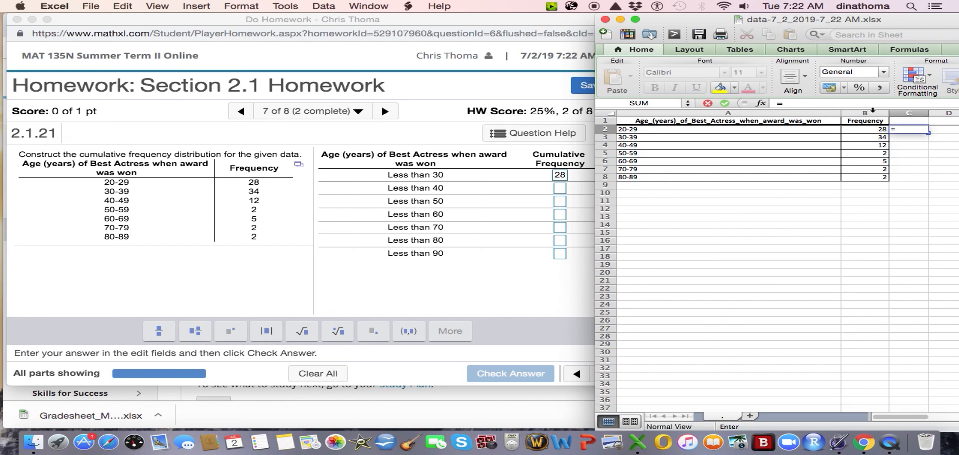
pyautogui.click(858, 133)
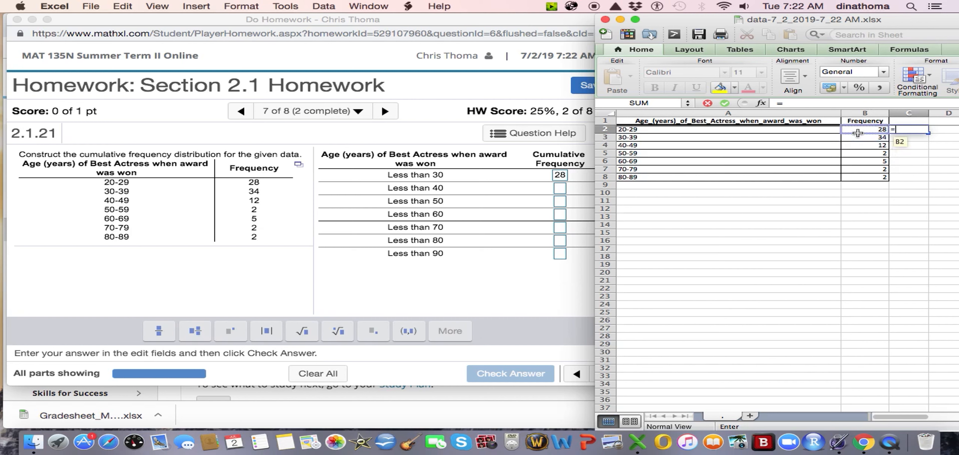
pyautogui.press('Return')
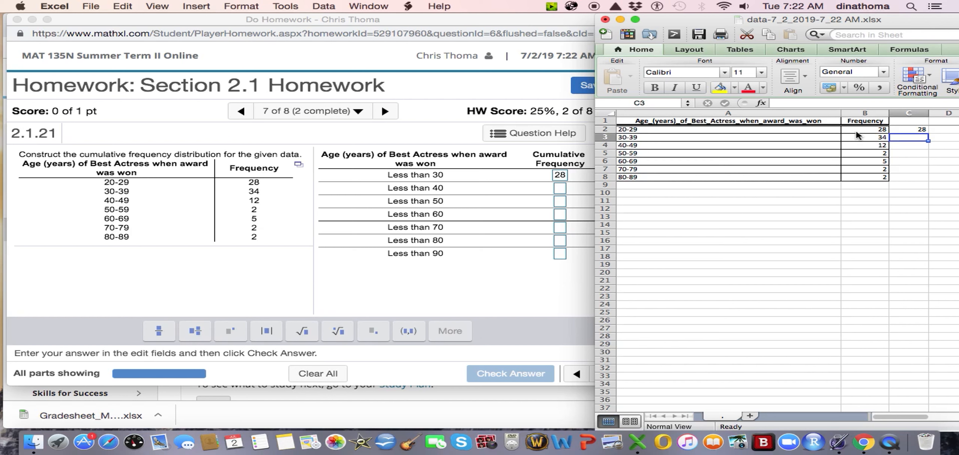
# - Add the running-total formula =B3+C2 in C3 and enter 62 as the homework's cumulative frequency for less than 40
pyautogui.write('=')
pyautogui.click(861, 138)
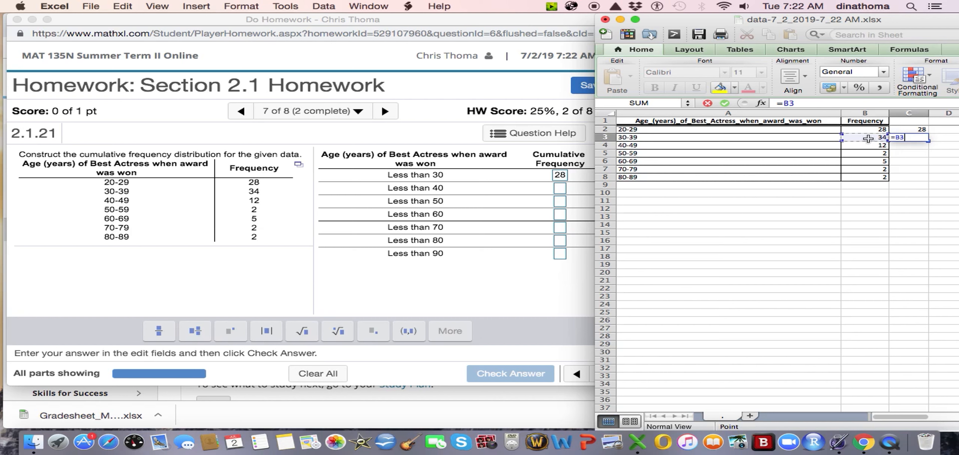
pyautogui.write('+')
pyautogui.click(911, 129)
pyautogui.press('Return')
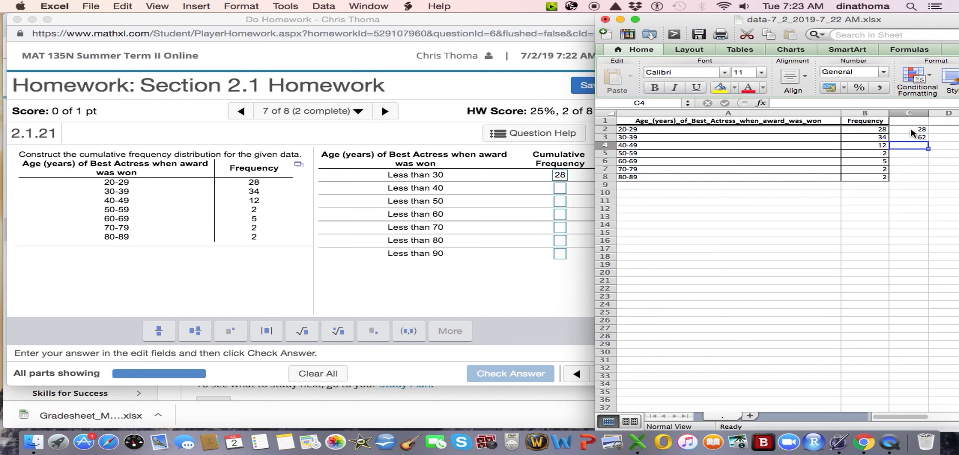
pyautogui.click(562, 188)
pyautogui.write('62')
# - Add the running-total formula =B4+C3 in C4 and enter 74 as the homework's cumulative frequency for less than 50
pyautogui.click(951, 134)
pyautogui.write('=')
pyautogui.click(882, 147)
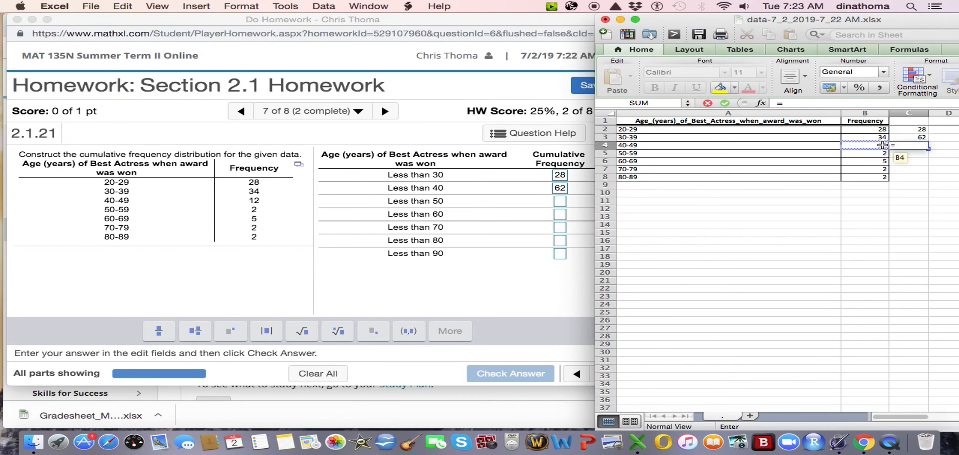
pyautogui.write('+')
pyautogui.click(910, 138)
pyautogui.press('Return')
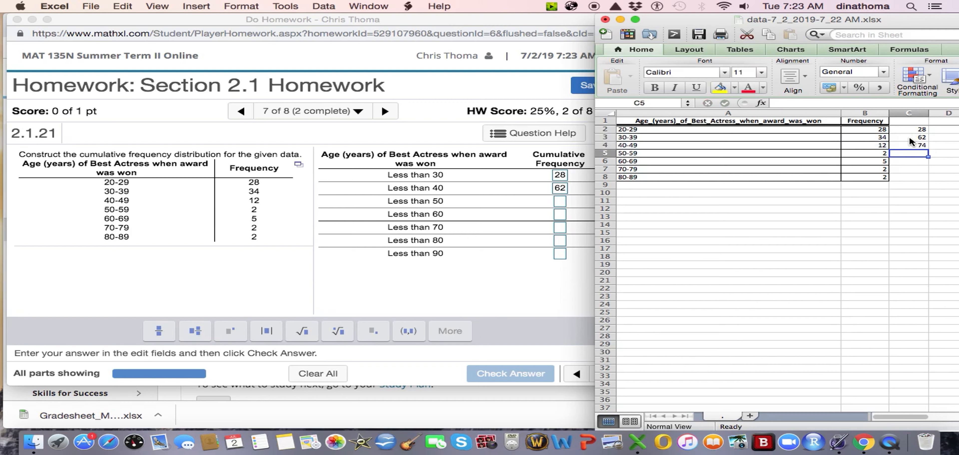
pyautogui.click(561, 202)
pyautogui.write('74')
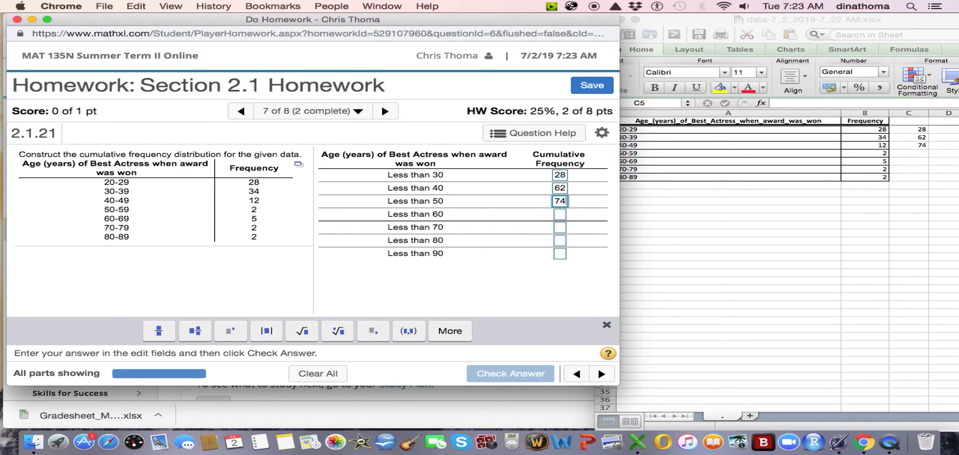
# - Try filling the formulas in C2:C4 down to C8, examine C5, and clear C5:C8
pyautogui.click(891, 200)
pyautogui.moveTo(922, 131); pyautogui.dragTo(917, 143)
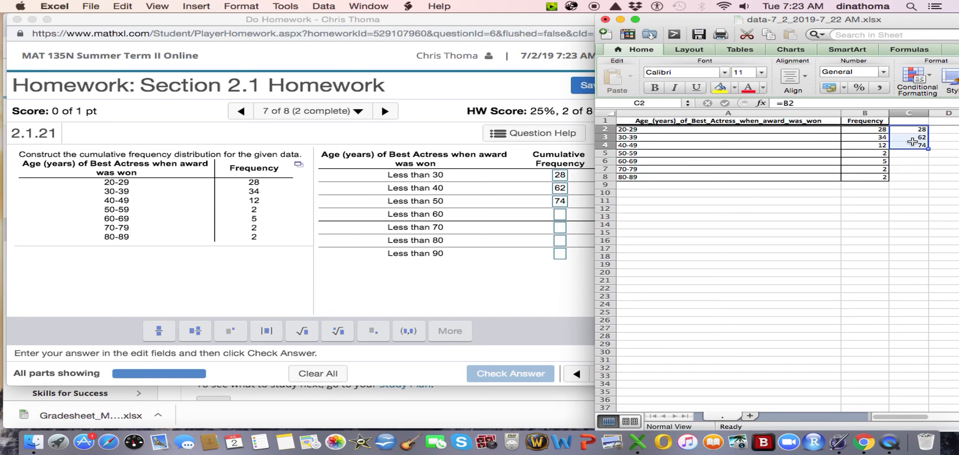
pyautogui.moveTo(928, 148); pyautogui.dragTo(928, 182)
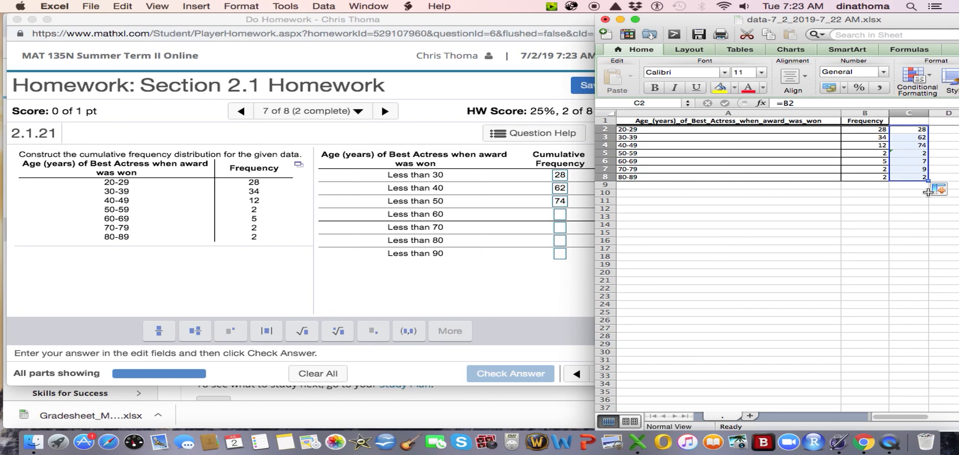
pyautogui.click(917, 153)
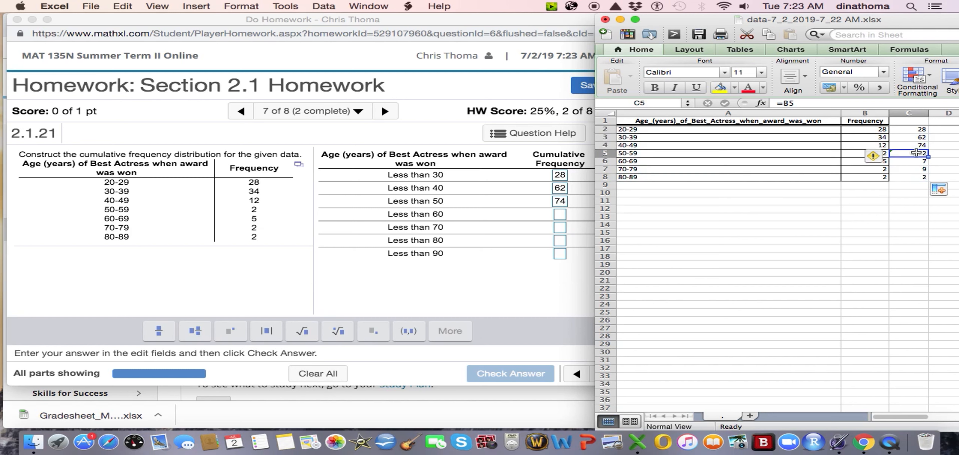
pyautogui.click(813, 103)
pyautogui.write('+')
pyautogui.click(916, 143)
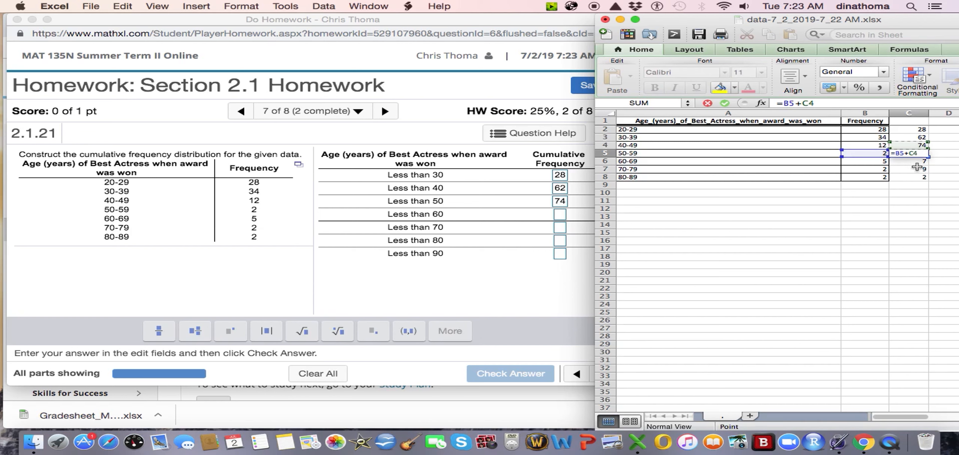
pyautogui.press('Escape')
pyautogui.moveTo(907, 154); pyautogui.dragTo(908, 177)
pyautogui.press('Delete')
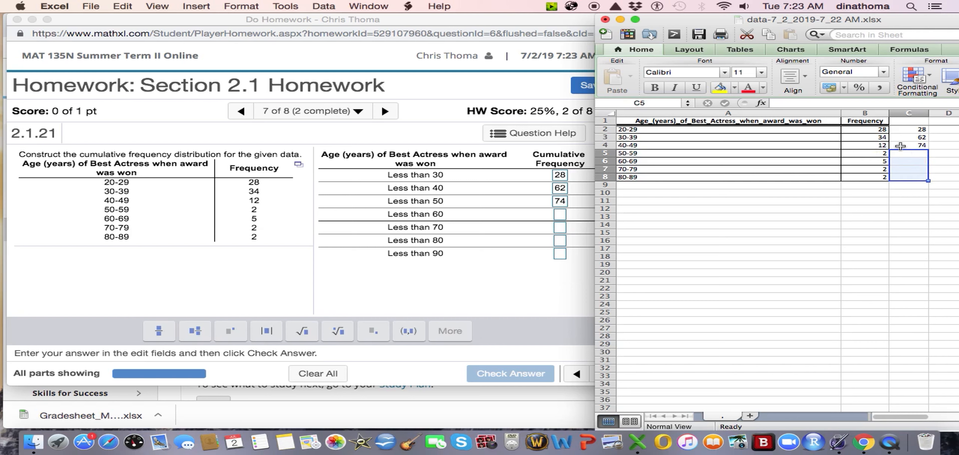
# - Fill the running-total formula from C4 down to C8 and review the formulas in the filled cells
pyautogui.click(901, 146)
pyautogui.moveTo(929, 149); pyautogui.dragTo(930, 180)
pyautogui.click(906, 153)
pyautogui.click(913, 146)
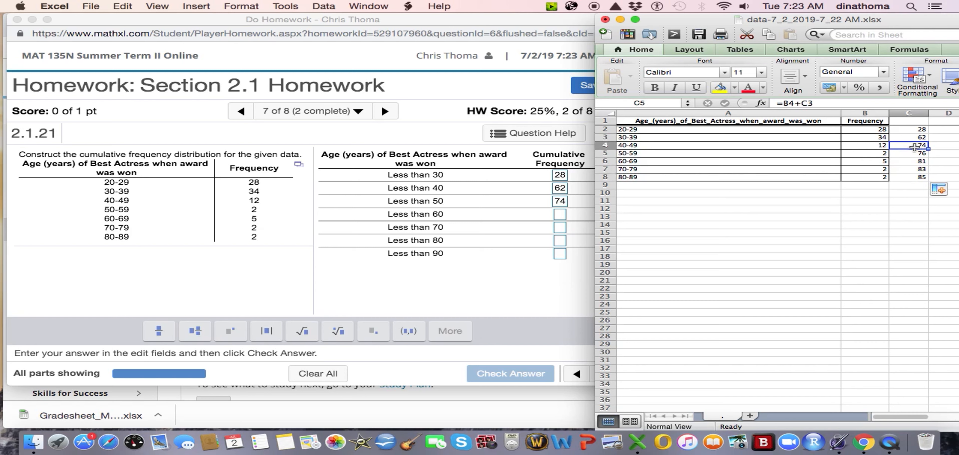
pyautogui.click(915, 154)
pyautogui.click(914, 162)
pyautogui.click(913, 170)
pyautogui.click(911, 180)
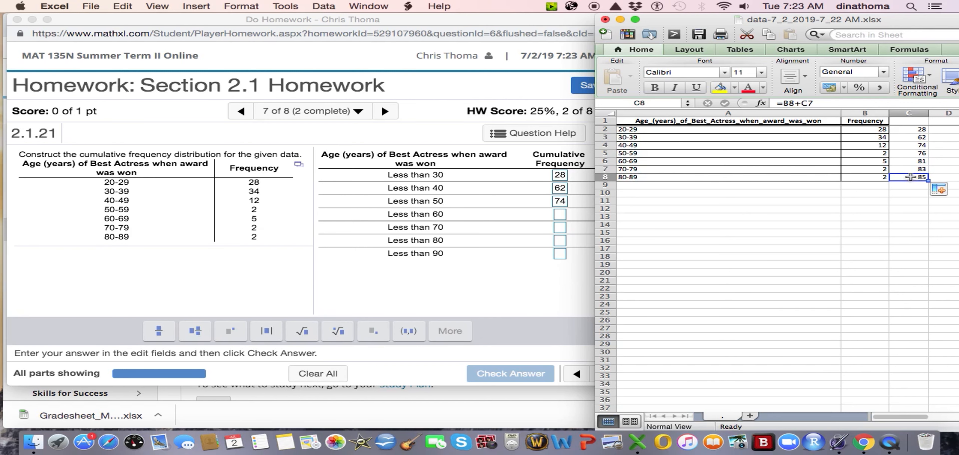
# - Widen the Excel window and total the frequencies B2:B8 in cell B9 with AutoSum
pyautogui.moveTo(703, 18); pyautogui.dragTo(588, 22)
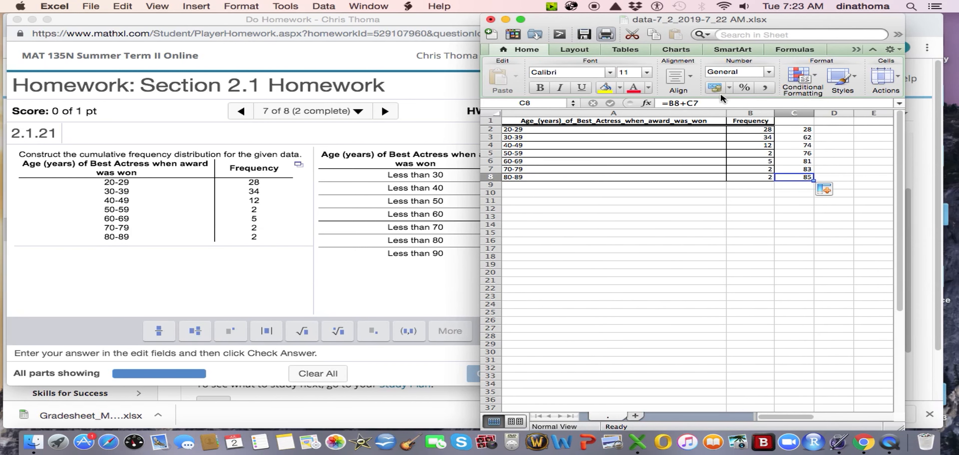
pyautogui.moveTo(516, 21); pyautogui.dragTo(269, 22)
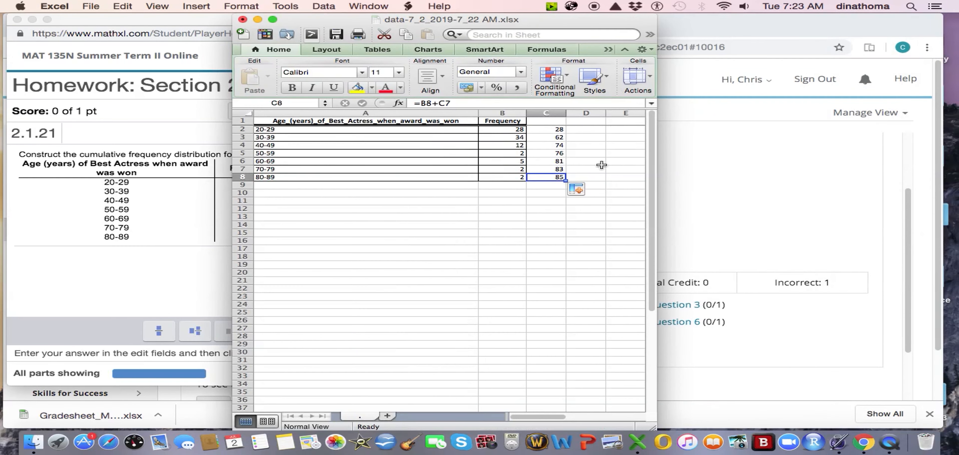
pyautogui.moveTo(664, 167); pyautogui.dragTo(896, 169)
pyautogui.moveTo(503, 129); pyautogui.dragTo(503, 185)
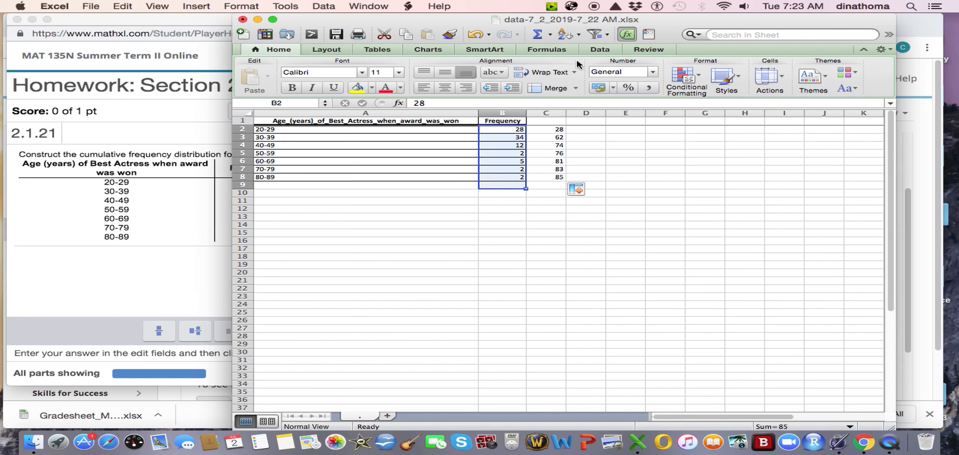
pyautogui.click(538, 39)
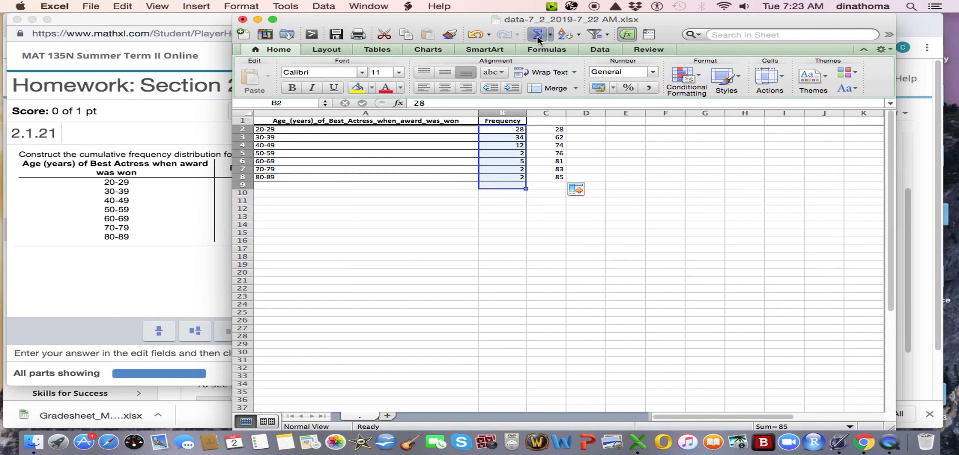
pyautogui.click(510, 201)
pyautogui.click(511, 185)
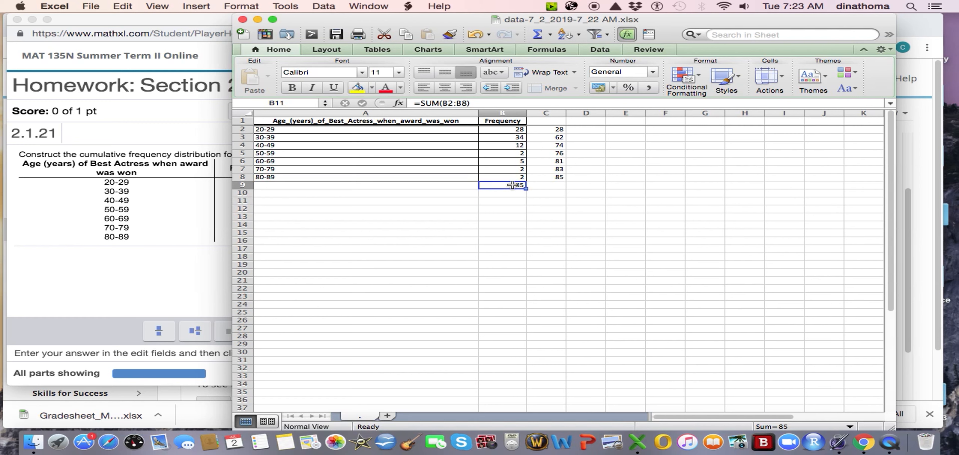
# - Highlight C8 and B9 in yellow and place the workbook beside the homework answer table
pyautogui.click(549, 177)
pyautogui.click(357, 88)
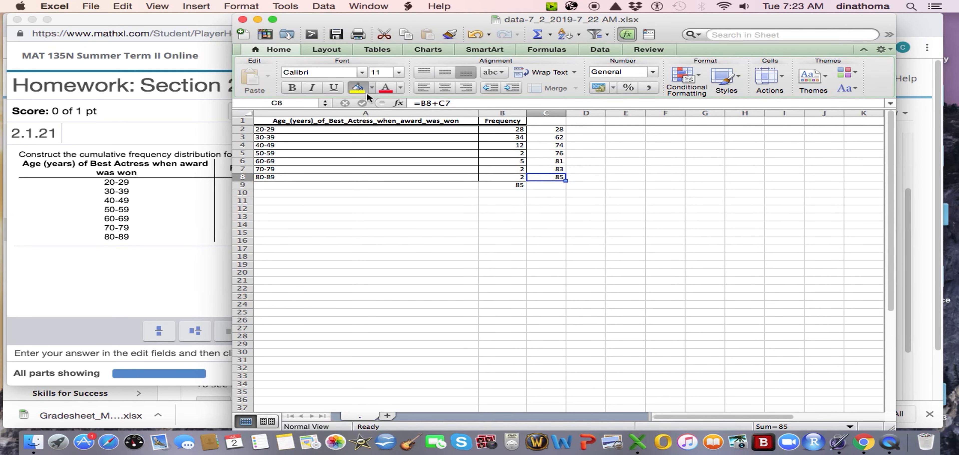
pyautogui.click(504, 185)
pyautogui.click(358, 88)
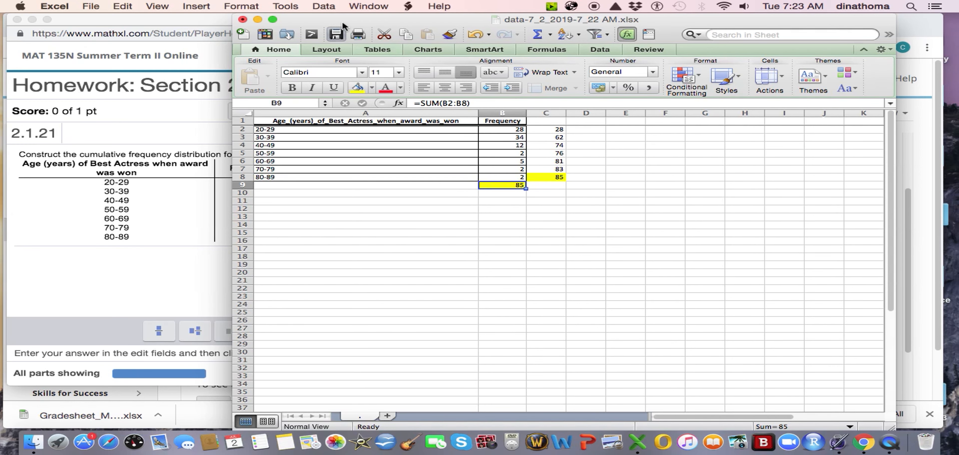
pyautogui.moveTo(331, 22); pyautogui.dragTo(715, 21)
# - Enter cumulative frequencies of 81 for less than 60 and 83 for less than 70
pyautogui.click(560, 215)
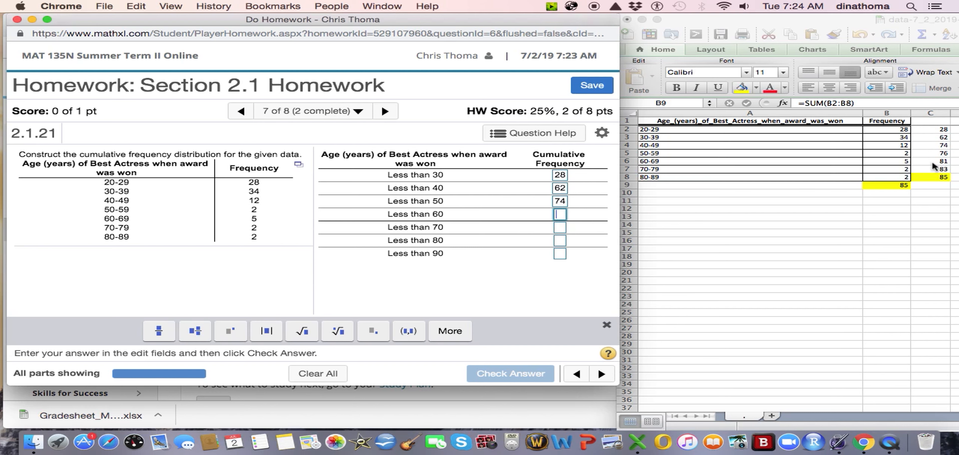
pyautogui.write('81')
pyautogui.press('Tab')
pyautogui.write('83')
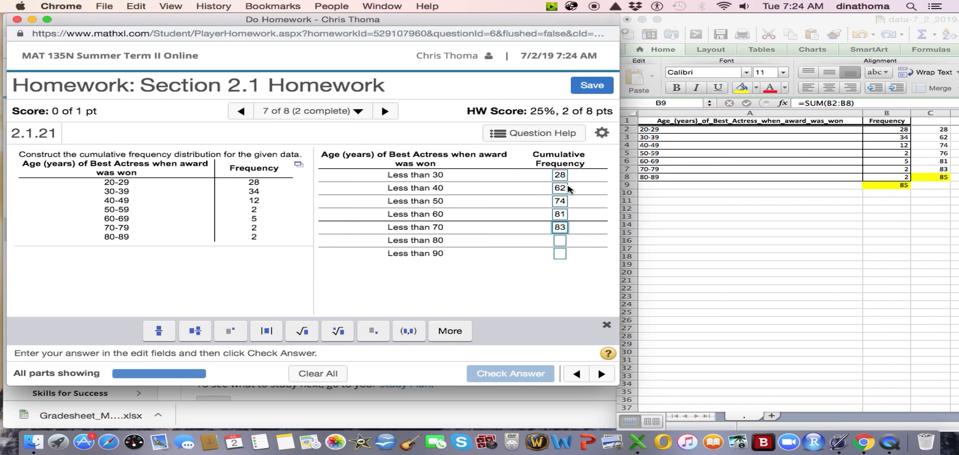
# - Set the cumulative frequencies to 76 for less than 60, 81 for less than 70 and 83 for less than 80
pyautogui.moveTo(555, 217); pyautogui.dragTo(564, 217)
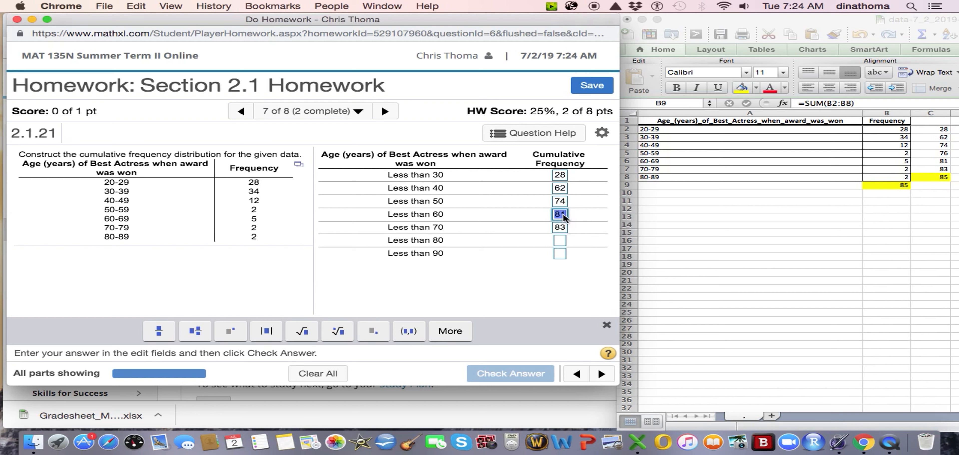
pyautogui.write('76')
pyautogui.press('Tab')
pyautogui.write('7')
pyautogui.press('BackSpace')
pyautogui.press('BackSpace')
pyautogui.press('BackSpace')
pyautogui.write('81')
pyautogui.press('Tab')
pyautogui.write('83')
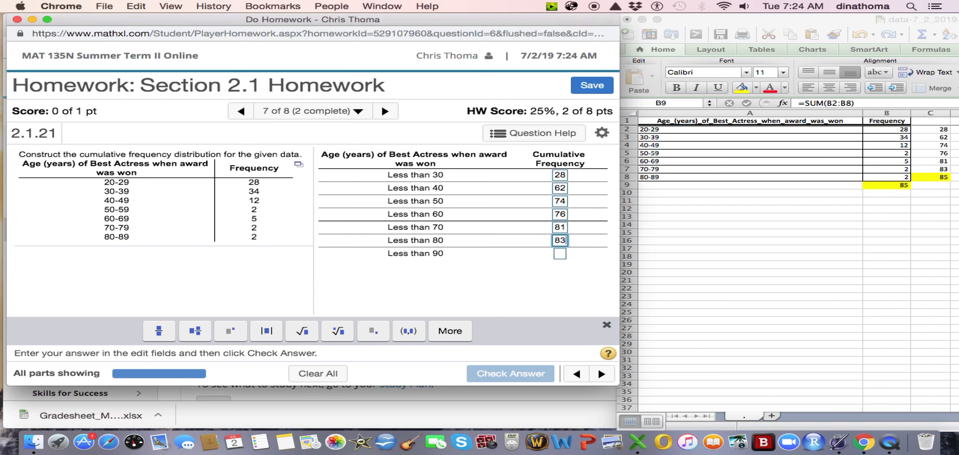
# - Enter 84 as the cumulative frequency for less than 90, check the answer and dismiss the feedback
pyautogui.press('Tab')
pyautogui.write('84')
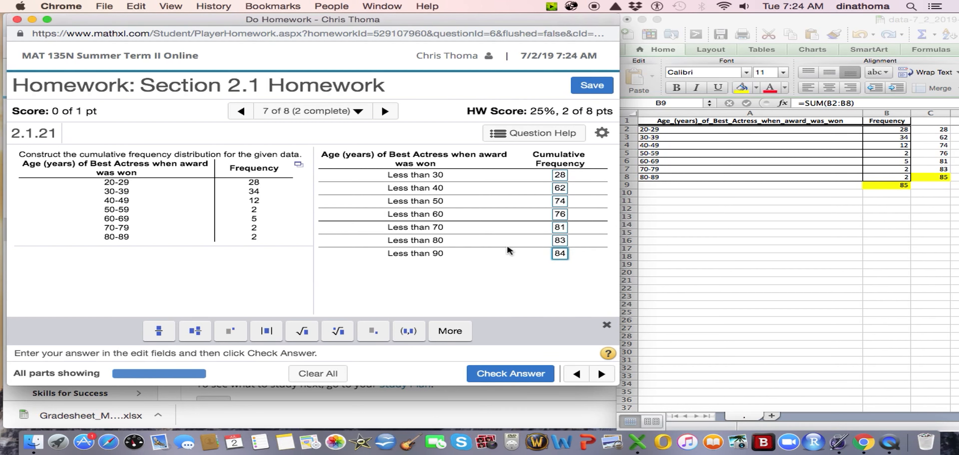
pyautogui.click(515, 274)
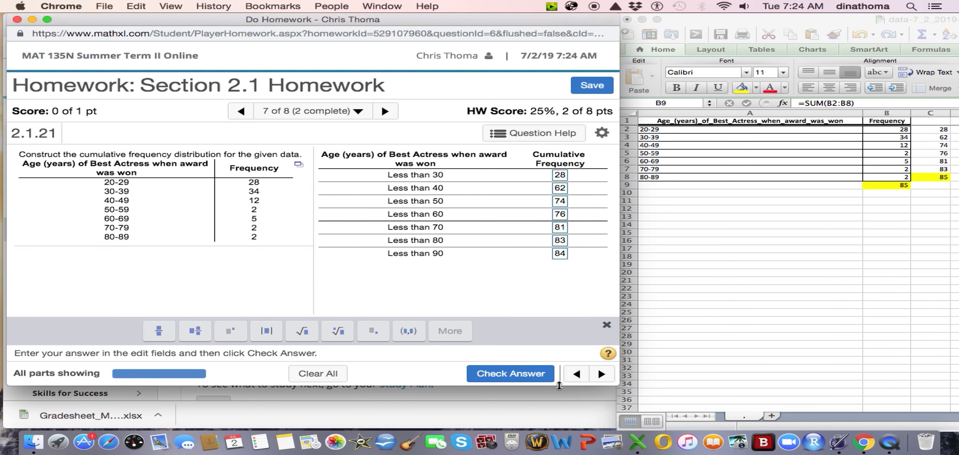
pyautogui.click(514, 376)
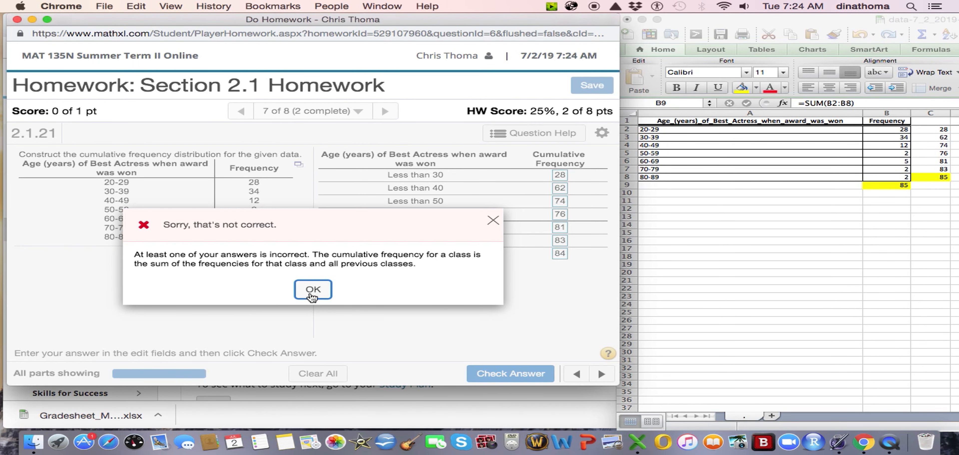
pyautogui.click(312, 296)
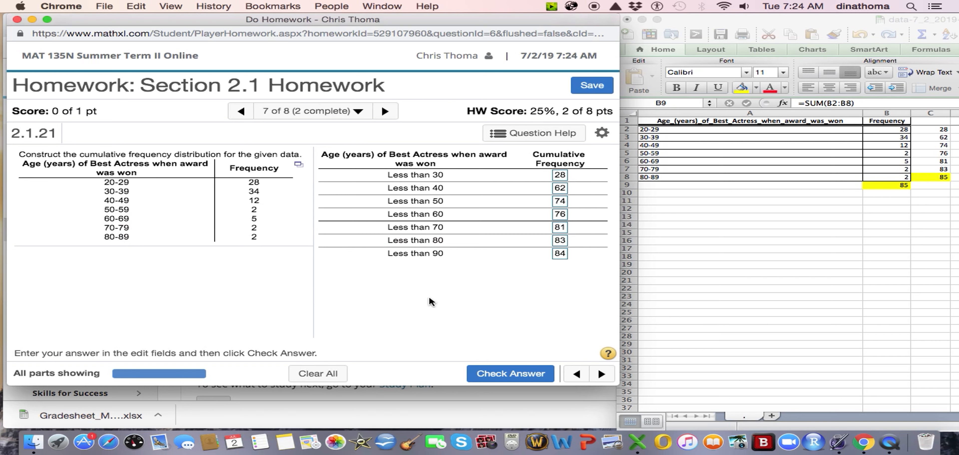
# - Change the cumulative frequency for less than 90 to 85 and check the answer again
pyautogui.click(565, 255)
pyautogui.press('BackSpace')
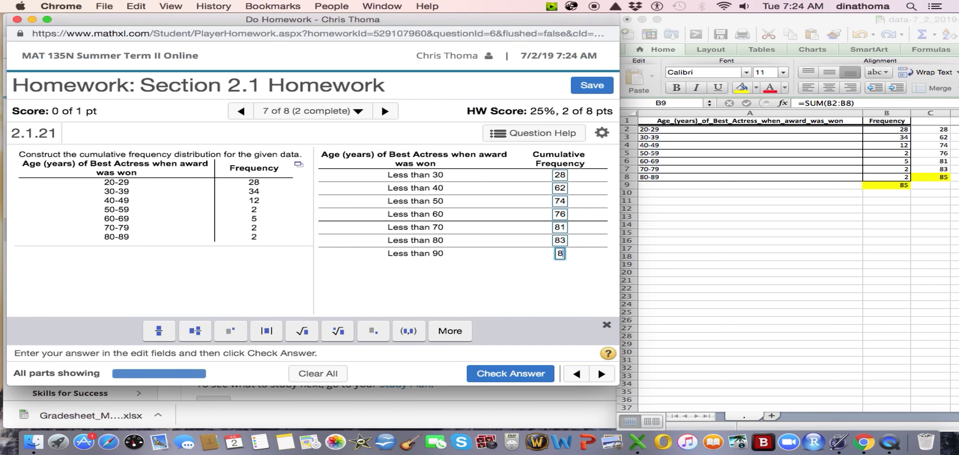
pyautogui.write('5')
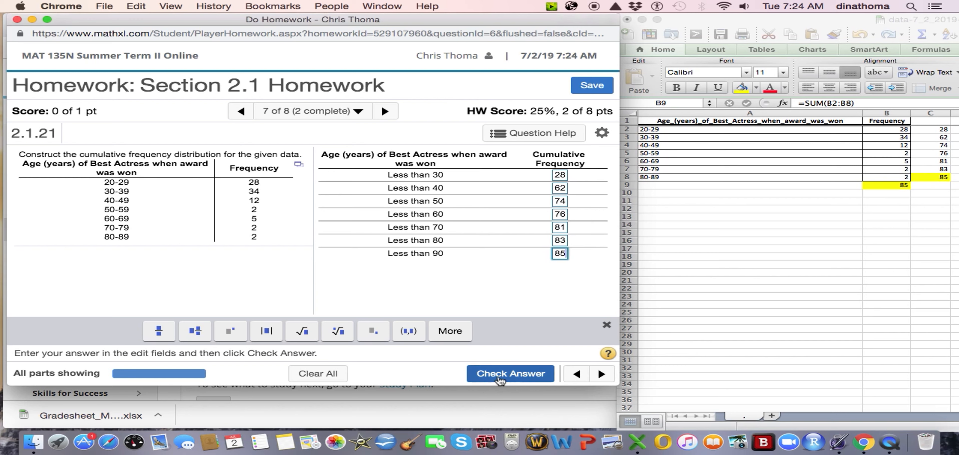
pyautogui.click(499, 375)
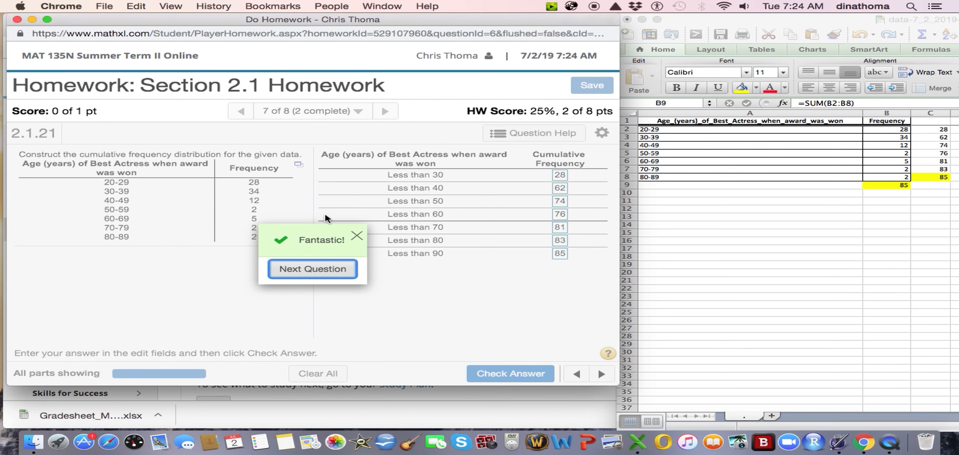
# - Dismiss the feedback on question 7 and go to homework question 8 on fatal plane crashes
pyautogui.click(356, 236)
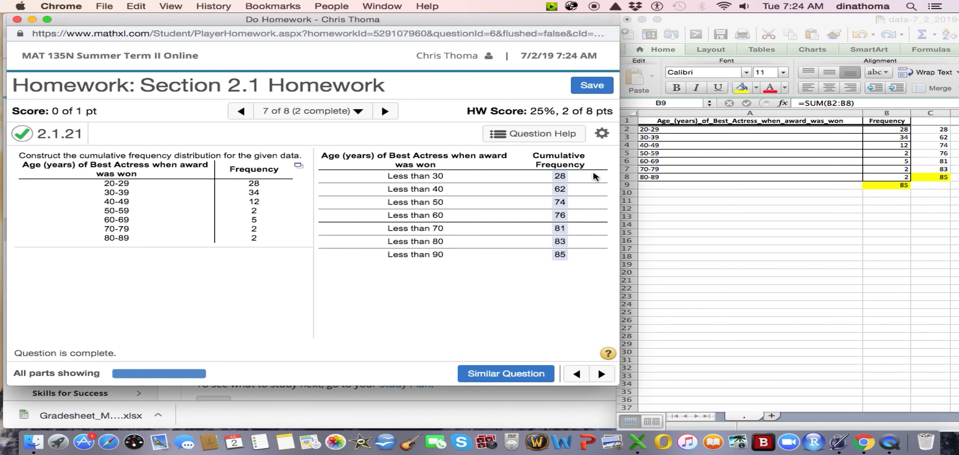
pyautogui.click(601, 375)
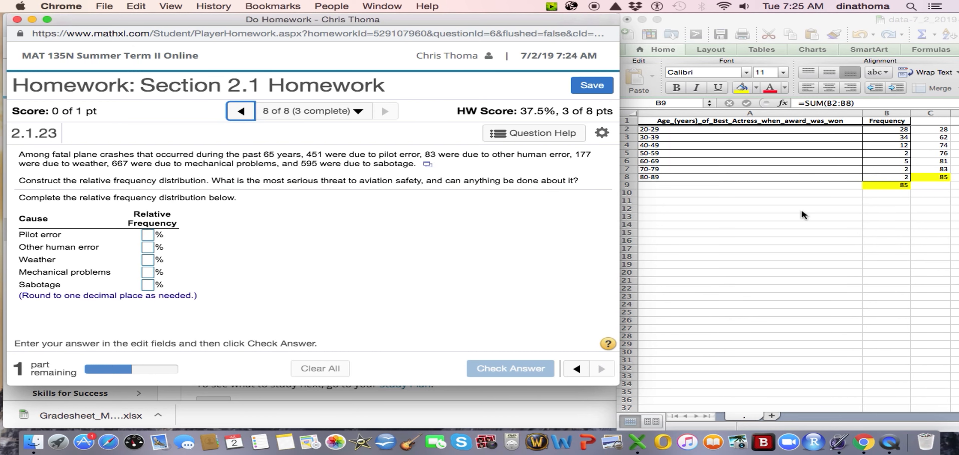
# - View the plane crash data set in StatCrunch and close it
pyautogui.click(427, 166)
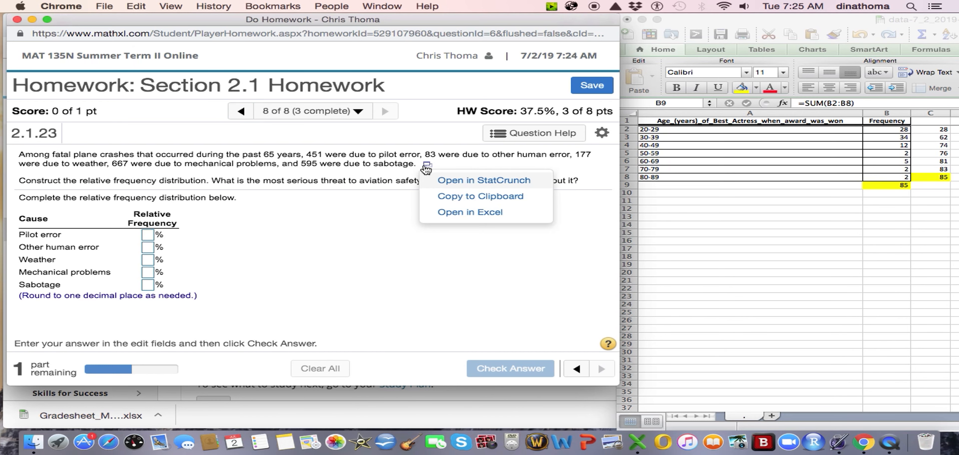
pyautogui.click(471, 180)
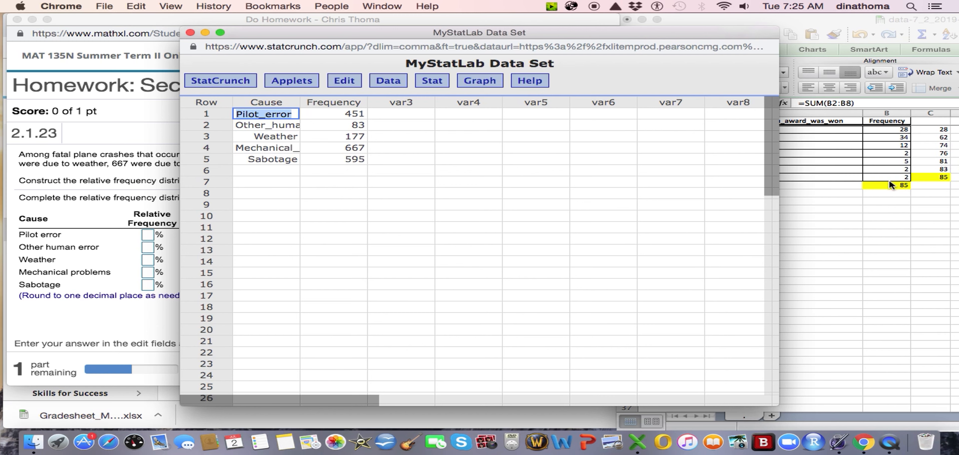
pyautogui.click(191, 33)
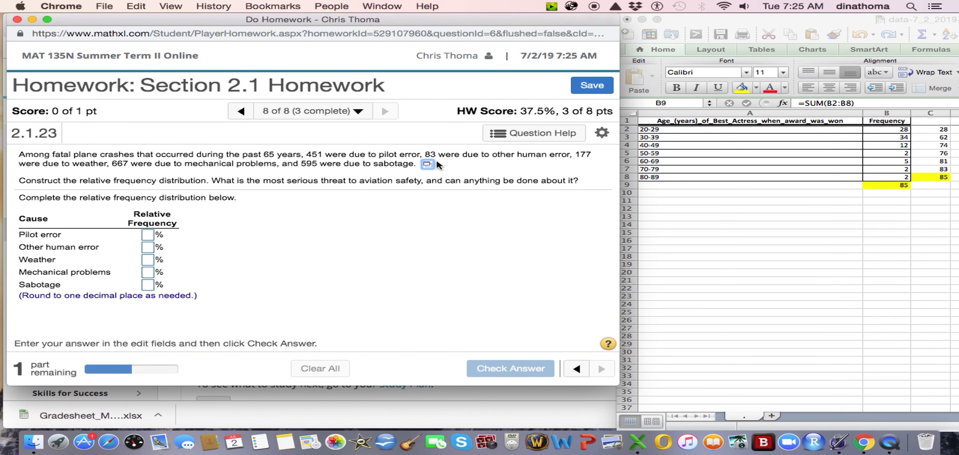
# - Close the Best Actress age workbook in Excel without saving its changes
pyautogui.click(658, 135)
pyautogui.click(629, 20)
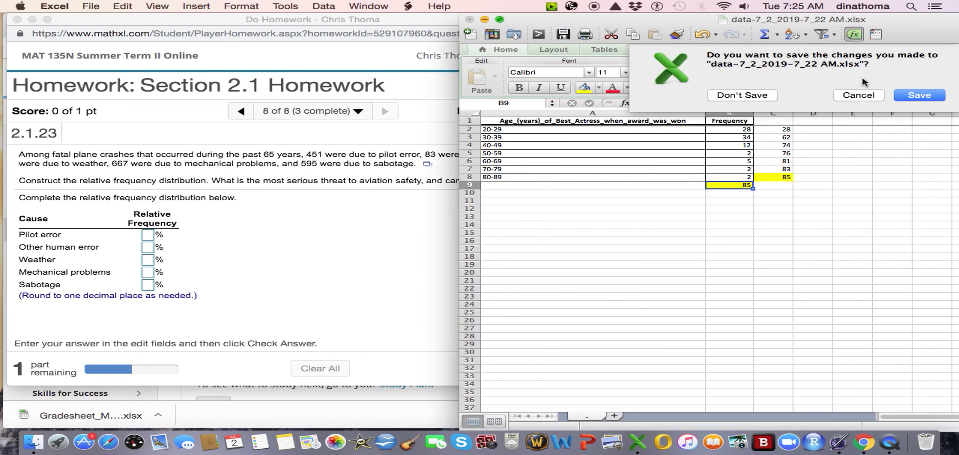
pyautogui.click(742, 96)
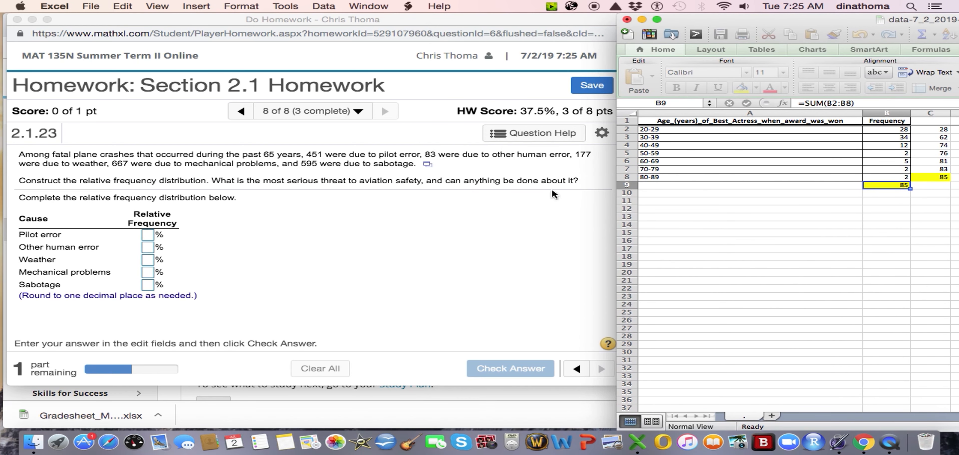
# - Export the plane crash data to Excel, open the downloaded workbook and arrange its window for working
pyautogui.click(427, 164)
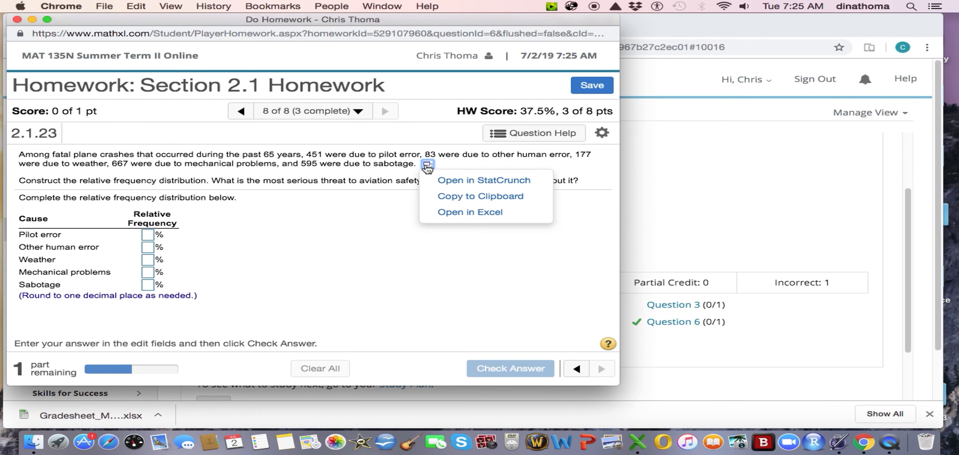
pyautogui.click(479, 216)
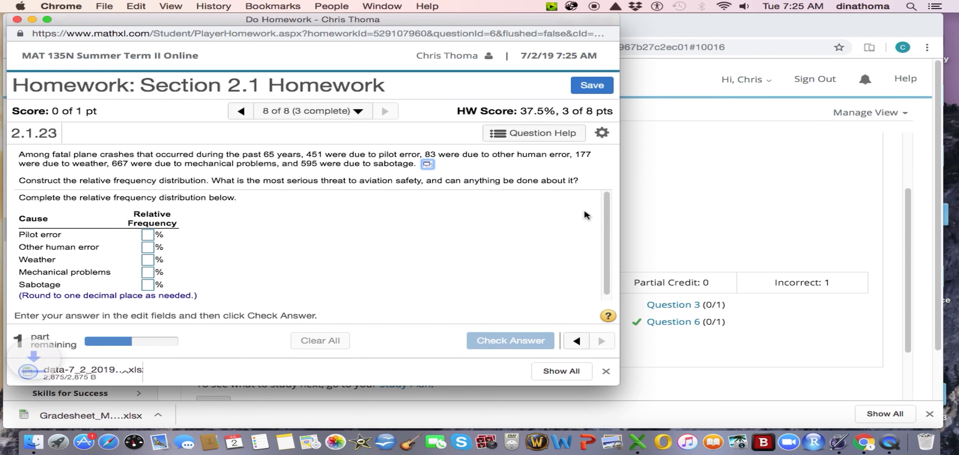
pyautogui.click(59, 373)
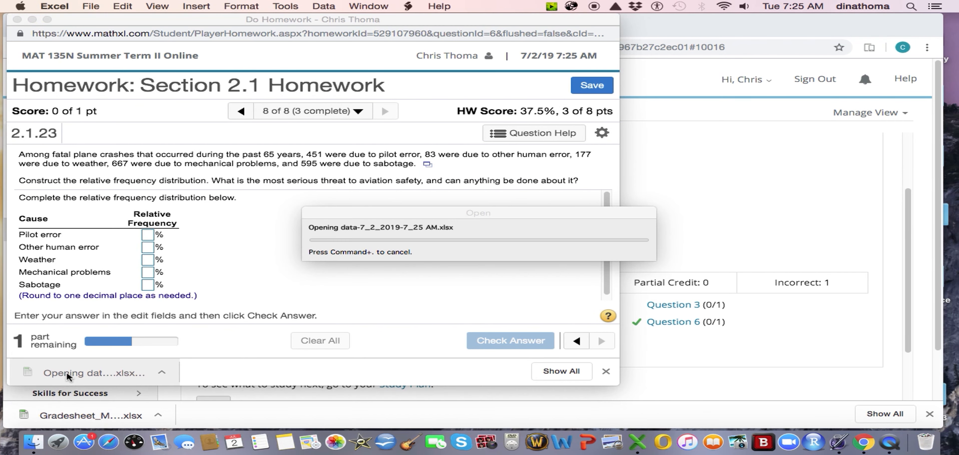
pyautogui.moveTo(955, 230); pyautogui.dragTo(430, 224)
pyautogui.moveTo(96, 20); pyautogui.dragTo(723, 19)
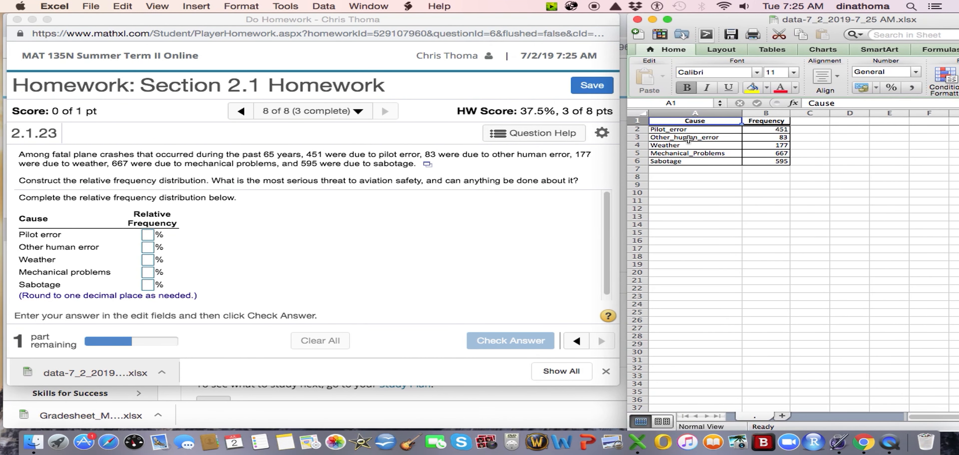
pyautogui.doubleClick(704, 23)
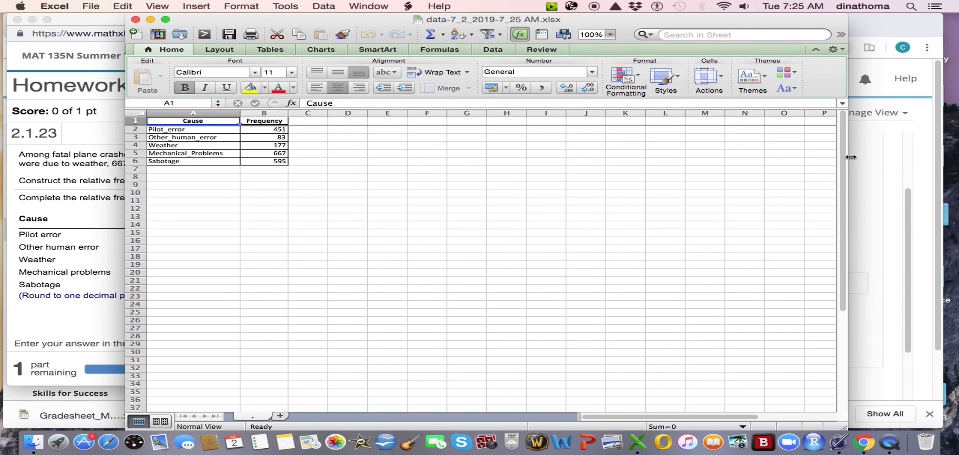
# - Sum the frequencies B2:B6 in cell B7 and label the row Total in A7
pyautogui.moveTo(274, 129); pyautogui.dragTo(274, 166)
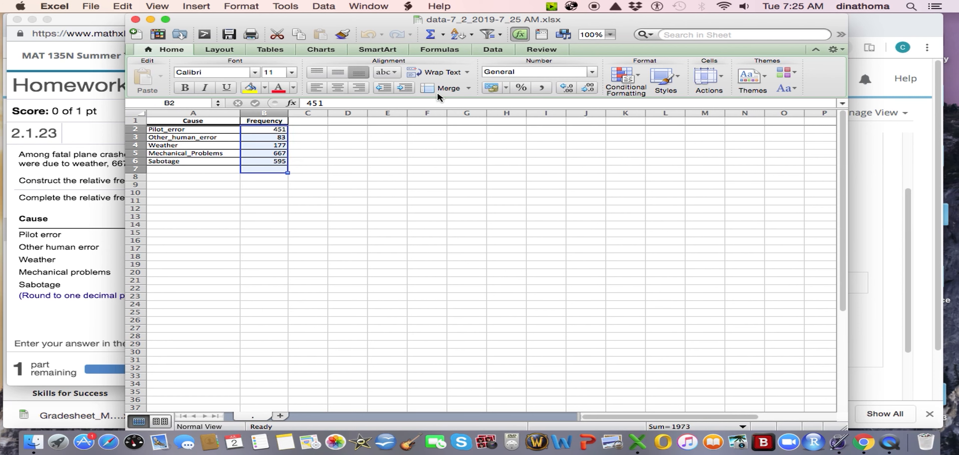
pyautogui.click(431, 34)
pyautogui.moveTo(261, 21); pyautogui.dragTo(528, 23)
pyautogui.click(549, 170)
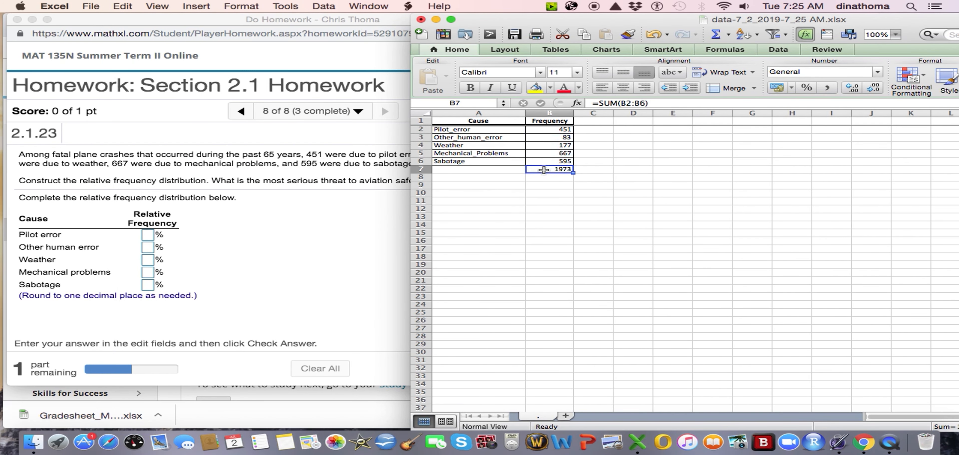
pyautogui.click(473, 170)
pyautogui.write('T')
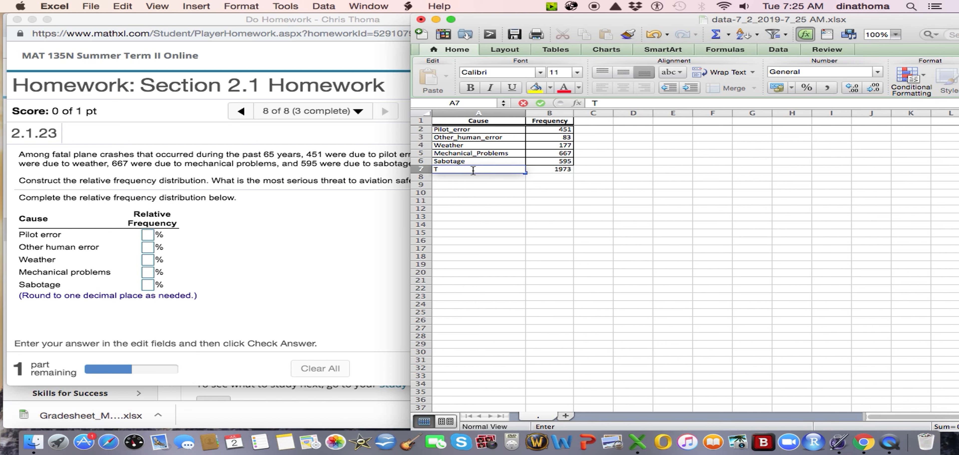
pyautogui.press('Tab')
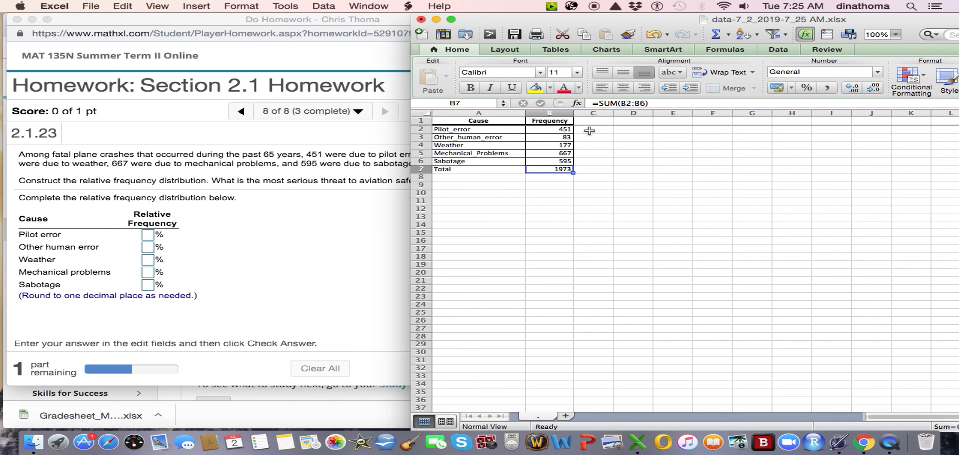
# - Calculate the relative frequency of pilot error in C2 with the formula =B2/B7
pyautogui.click(589, 131)
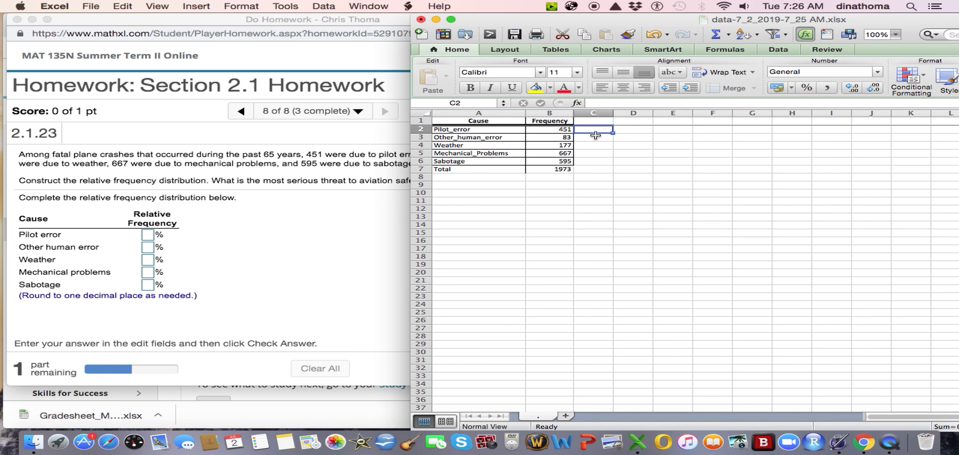
pyautogui.write('=')
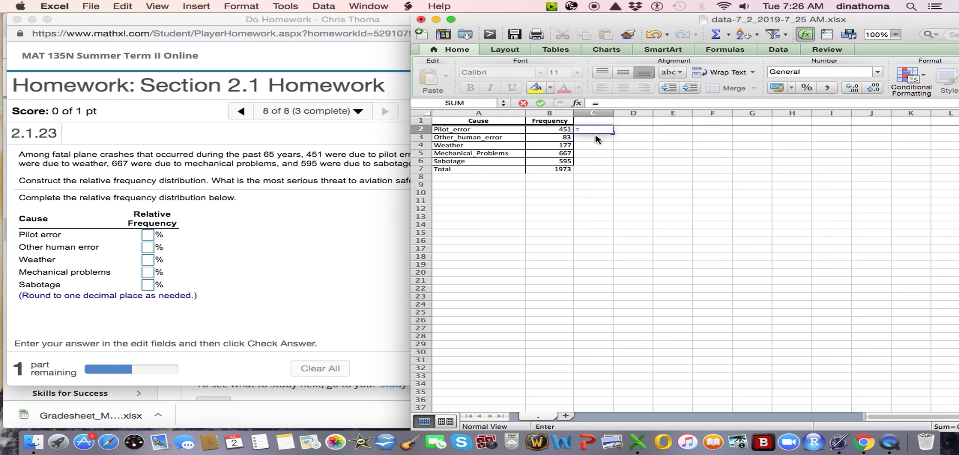
pyautogui.click(559, 130)
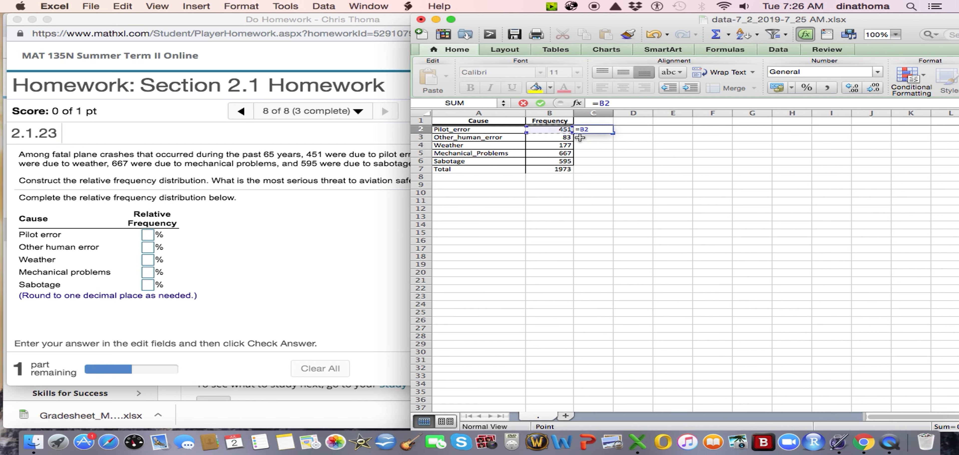
pyautogui.write('/')
pyautogui.click(552, 172)
pyautogui.press('Return')
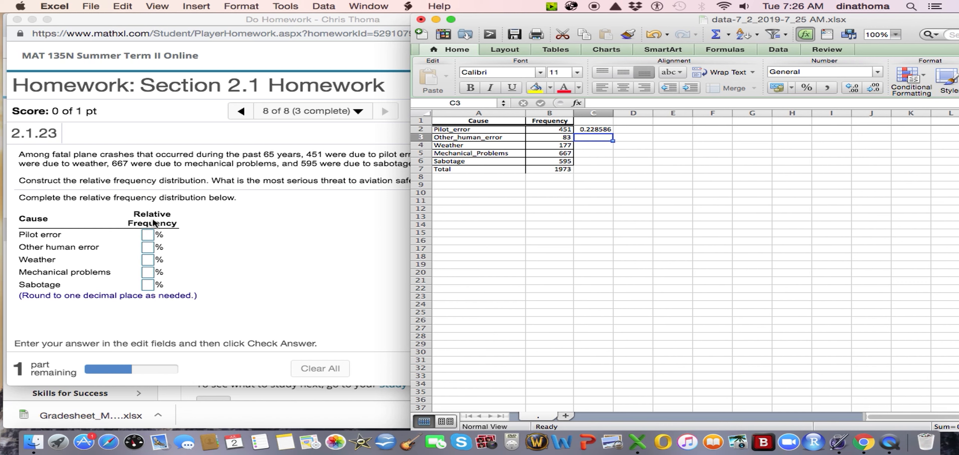
# - Format C2 as a percentage with one decimal place and uncover the homework answer fields
pyautogui.click(582, 129)
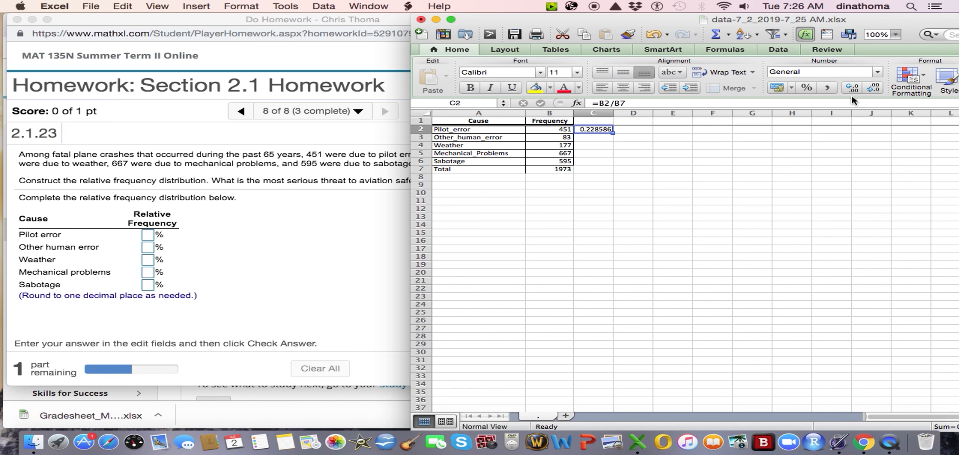
pyautogui.click(806, 88)
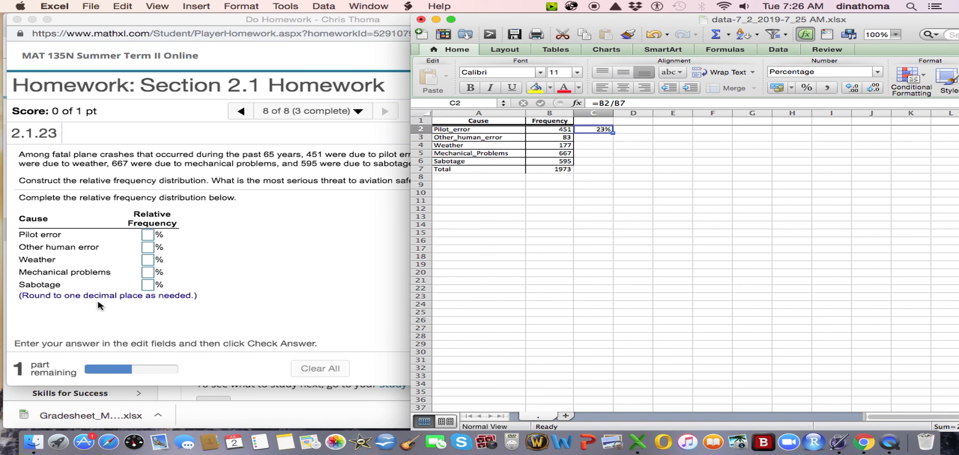
pyautogui.moveTo(575, 19); pyautogui.dragTo(497, 20)
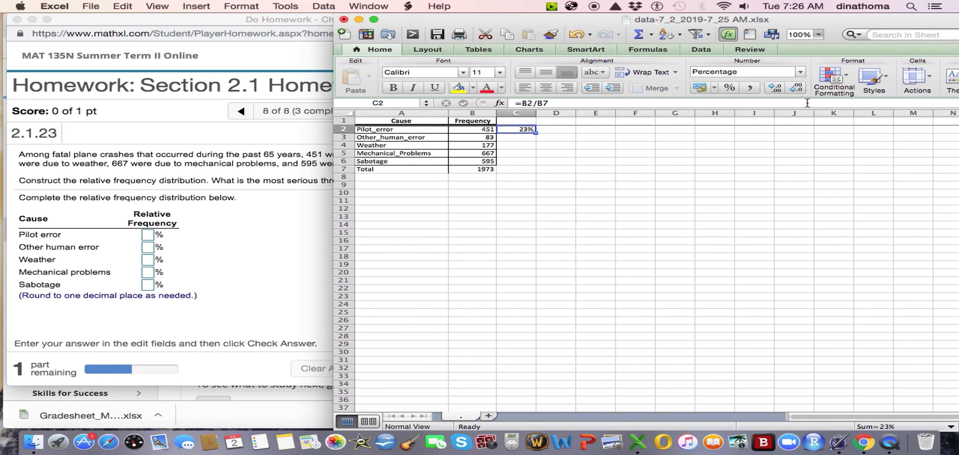
pyautogui.click(793, 89)
pyautogui.click(779, 88)
pyautogui.moveTo(430, 22); pyautogui.dragTo(595, 23)
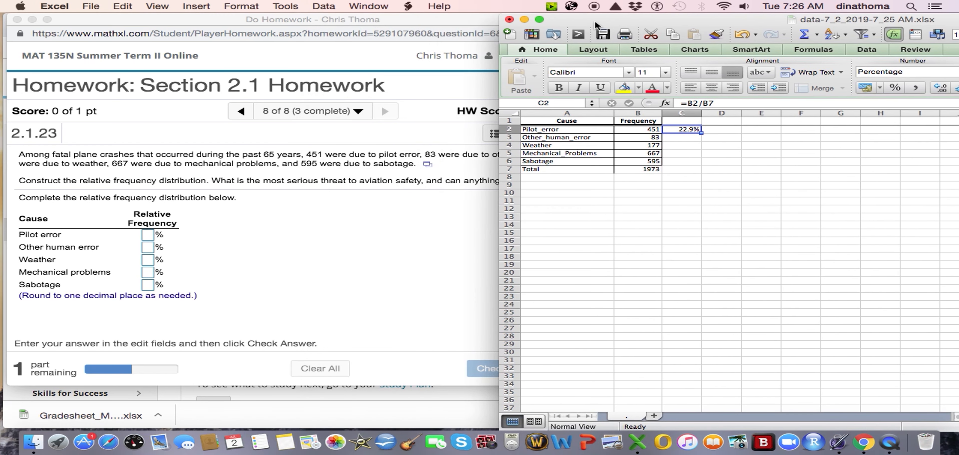
# - Enter 22.9 as the relative frequency percentage for pilot error in the homework question
pyautogui.click(148, 237)
pyautogui.click(148, 237)
pyautogui.write('22.9')
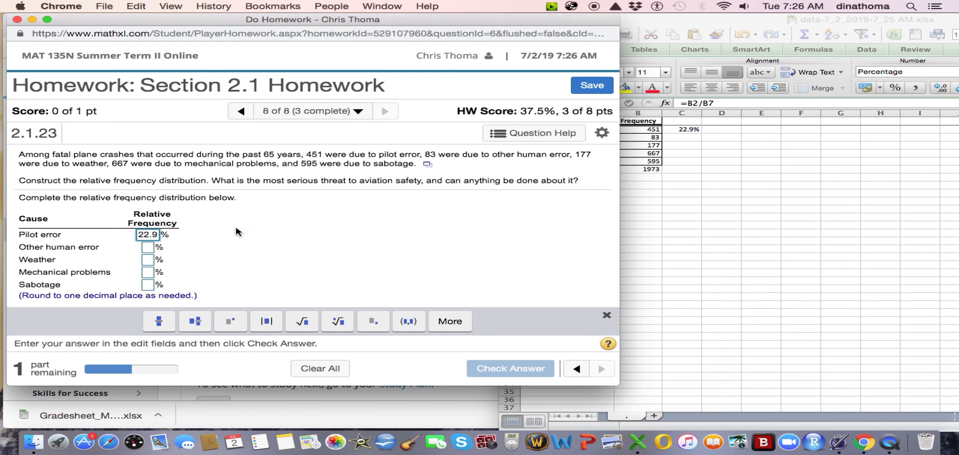
pyautogui.click(244, 229)
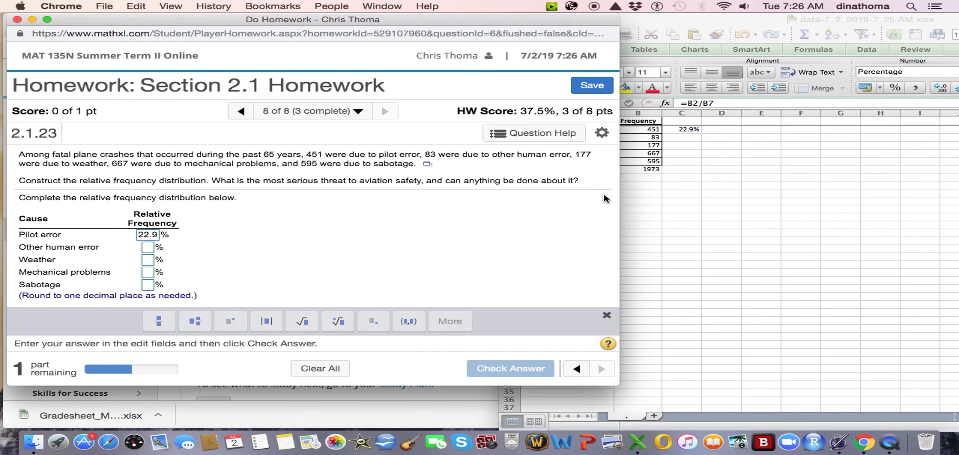
# - Make the total an absolute reference in C2 so the formula reads =B2/$B$7
pyautogui.click(682, 131)
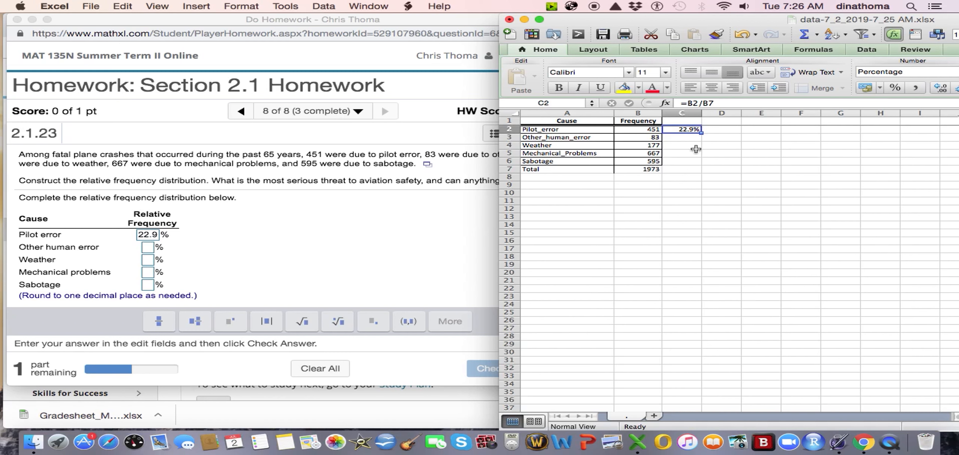
pyautogui.click(643, 171)
pyautogui.click(689, 171)
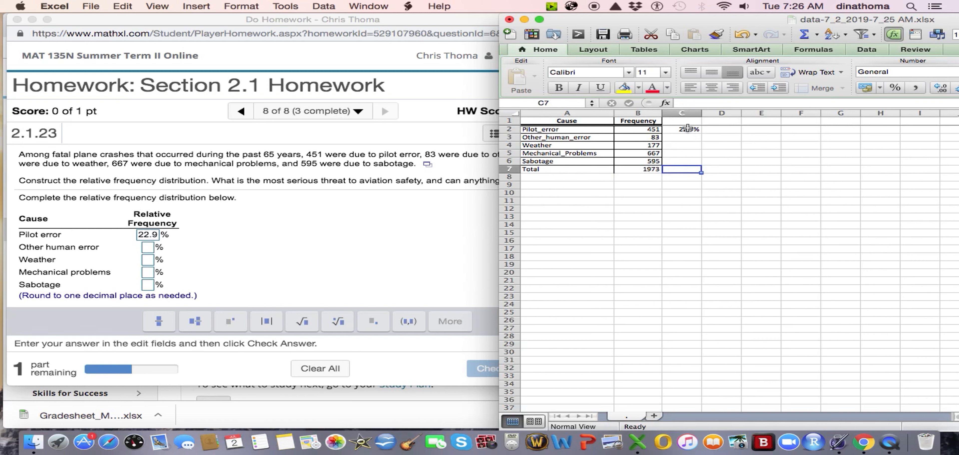
pyautogui.click(689, 132)
pyautogui.click(702, 104)
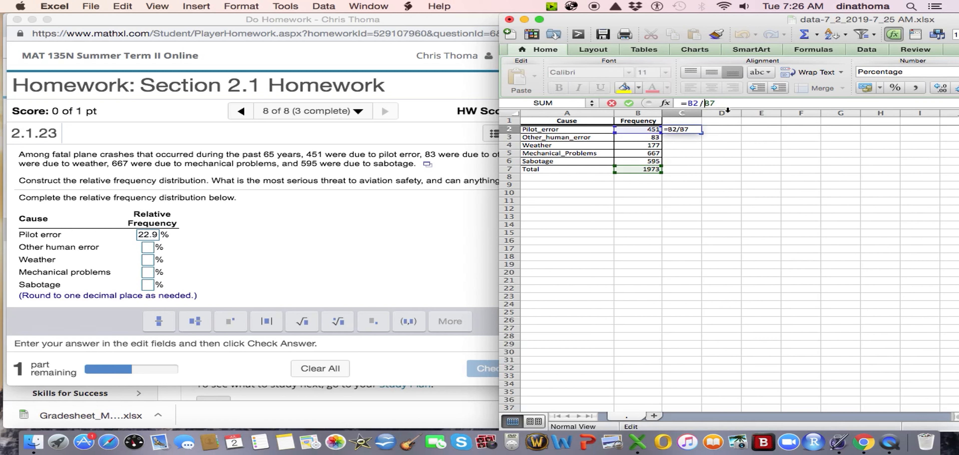
pyautogui.write('$')
pyautogui.write('+')
pyautogui.click(689, 160)
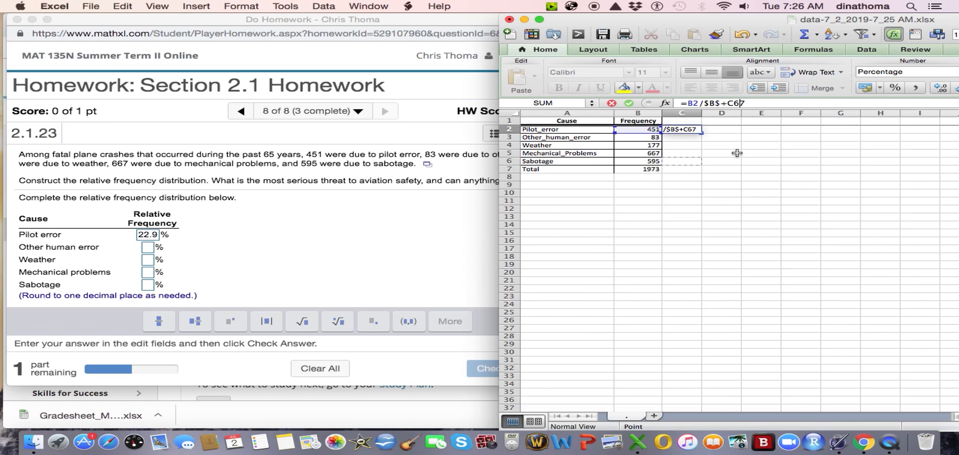
pyautogui.click(752, 104)
pyautogui.press('Return')
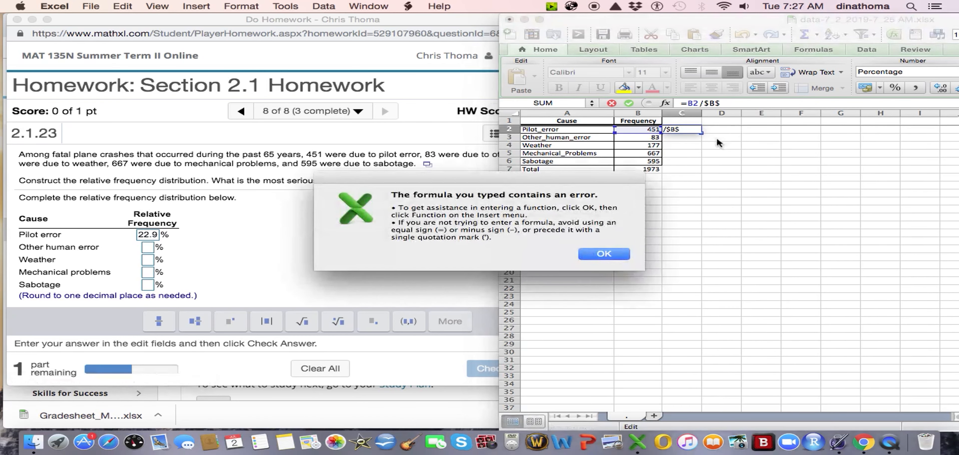
pyautogui.click(618, 252)
pyautogui.click(730, 103)
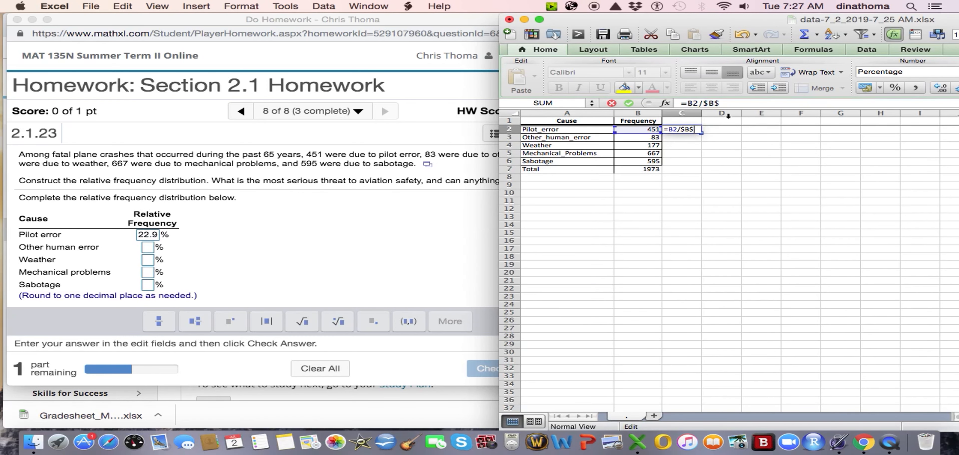
pyautogui.write('7')
pyautogui.press('Return')
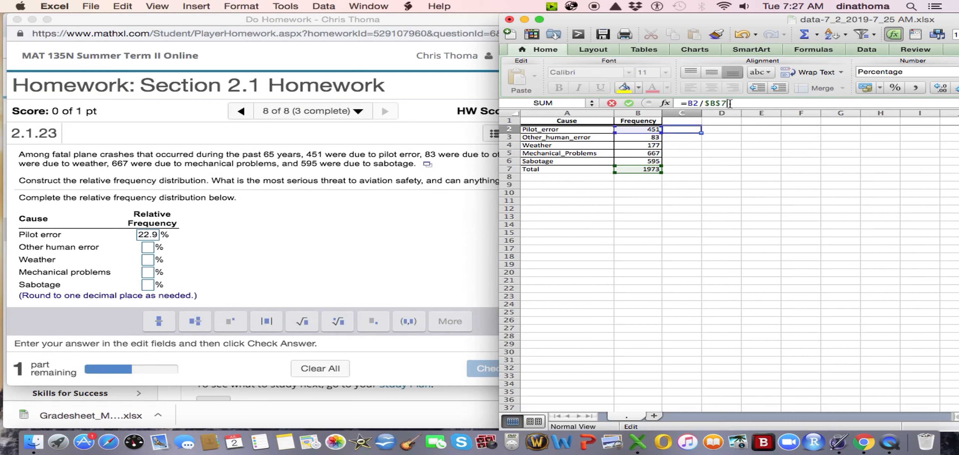
# - Copy the relative frequency formula from C2 down to C3 so other human error is calculated with =B3/$B$7
pyautogui.moveTo(701, 133); pyautogui.dragTo(699, 139)
pyautogui.click(685, 138)
pyautogui.doubleClick(685, 137)
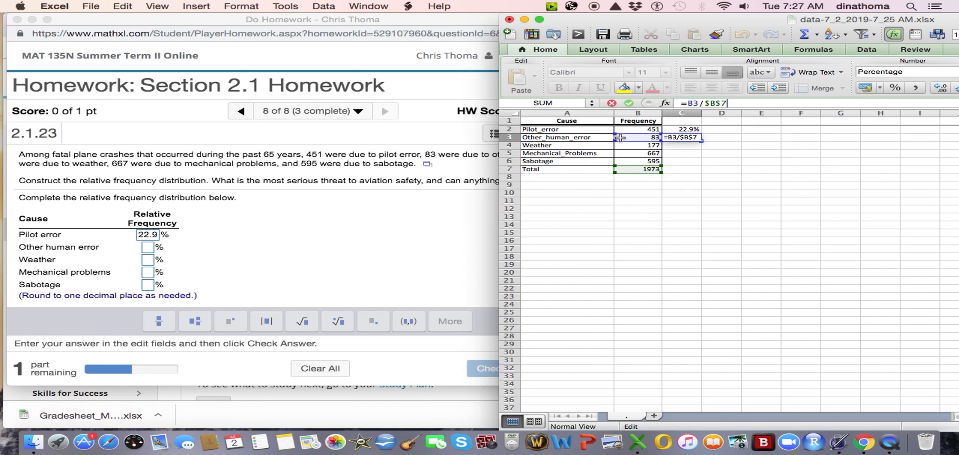
pyautogui.write('+')
pyautogui.click(748, 153)
pyautogui.press('BackSpace')
pyautogui.press('BackSpace')
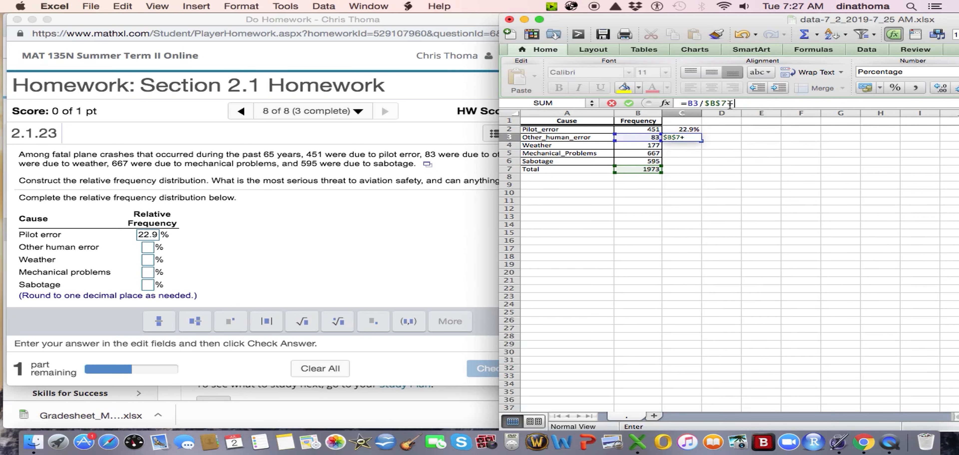
pyautogui.press('Return')
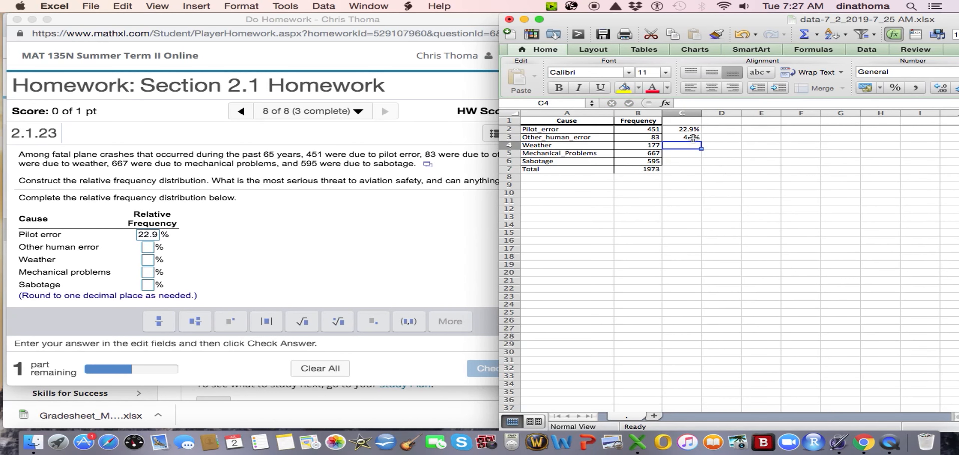
# - Enter 4.2 as the relative frequency percentage for other human error and save the homework without checking the answer
pyautogui.click(147, 247)
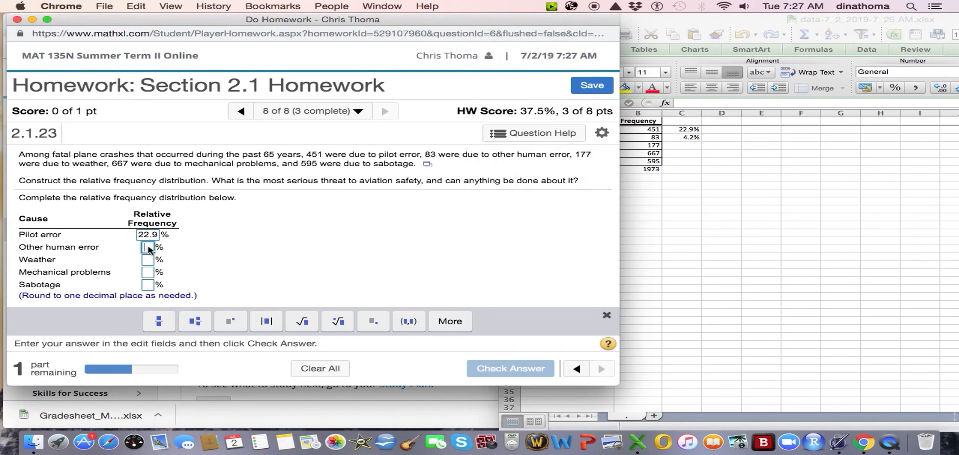
pyautogui.write('4.2')
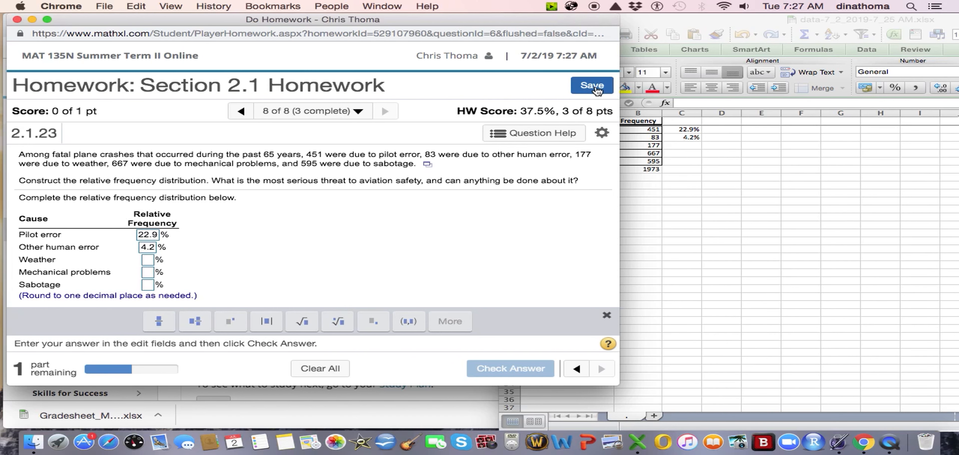
pyautogui.click(595, 88)
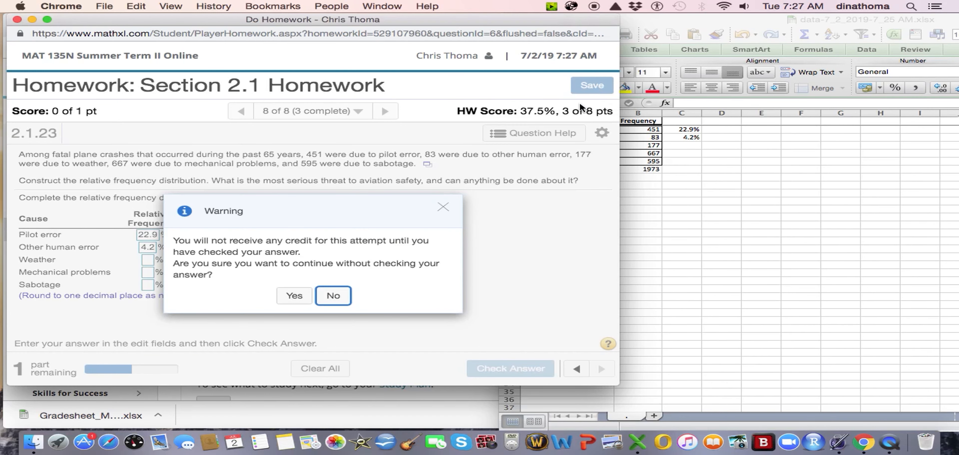
pyautogui.click(296, 298)
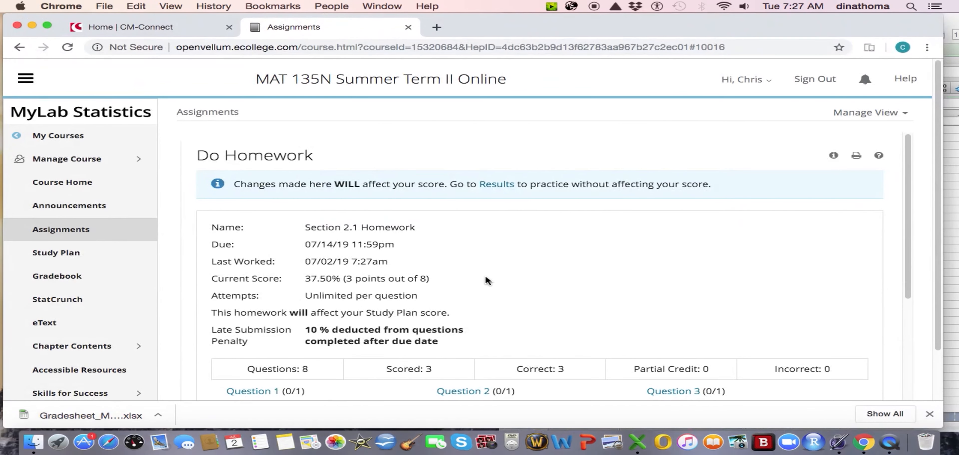
# - Reopen Question 8 of the Section 2.1 Homework to check the saved answers, and close it again
pyautogui.scroll(-5, 491, 281)
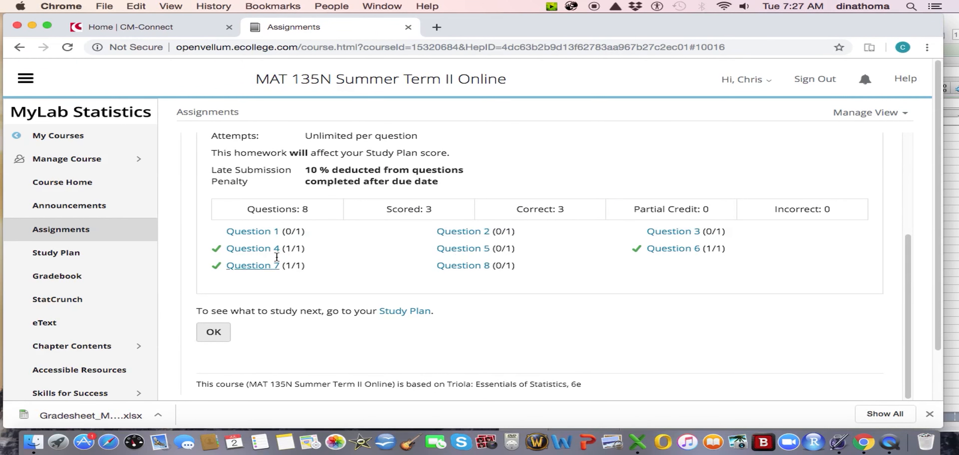
pyautogui.click(462, 265)
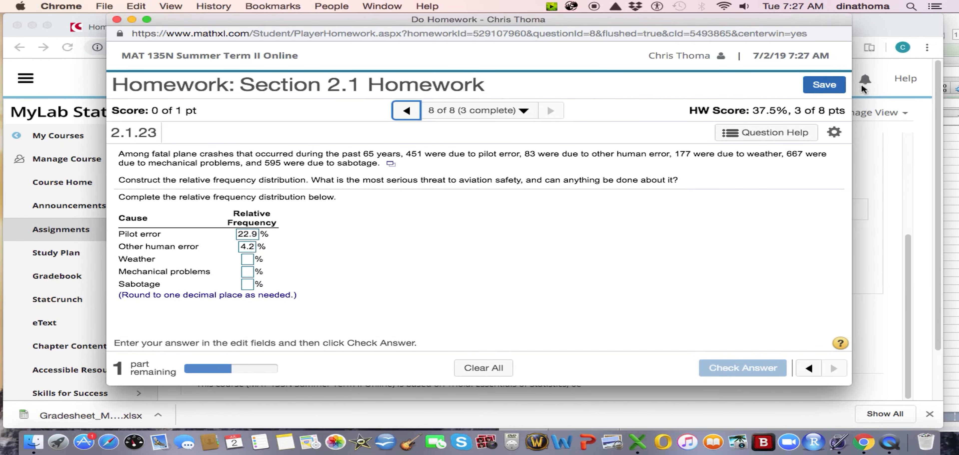
pyautogui.click(116, 19)
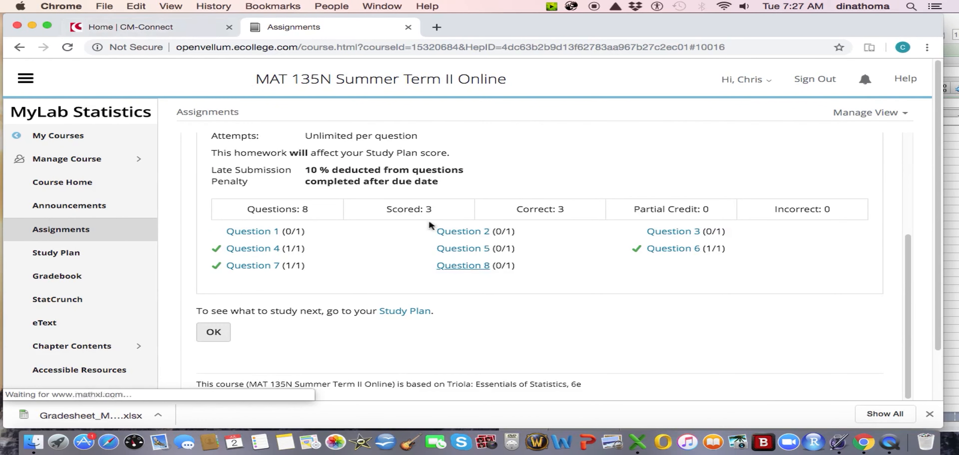
# - Return to the assignments list and show the gradebook scores for the Section 2.1 and Section 1.2 Homework
pyautogui.scroll(-3, 278, 290)
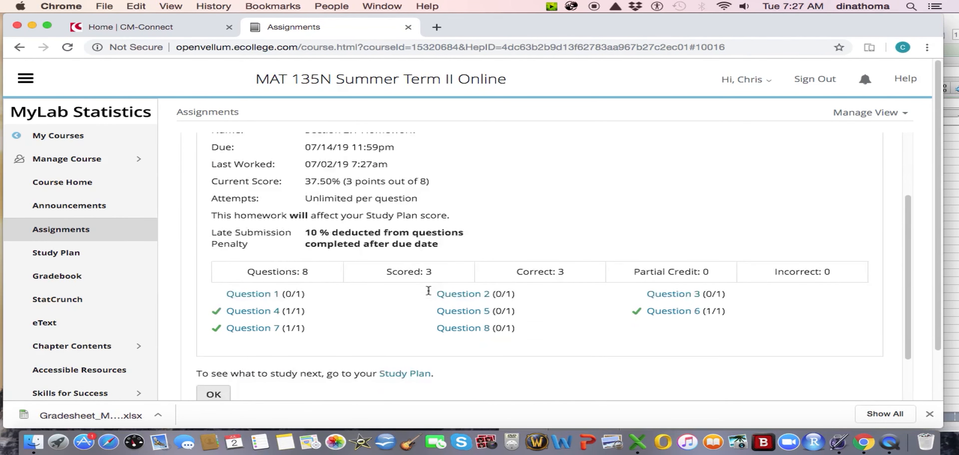
pyautogui.scroll(-1, 238, 376)
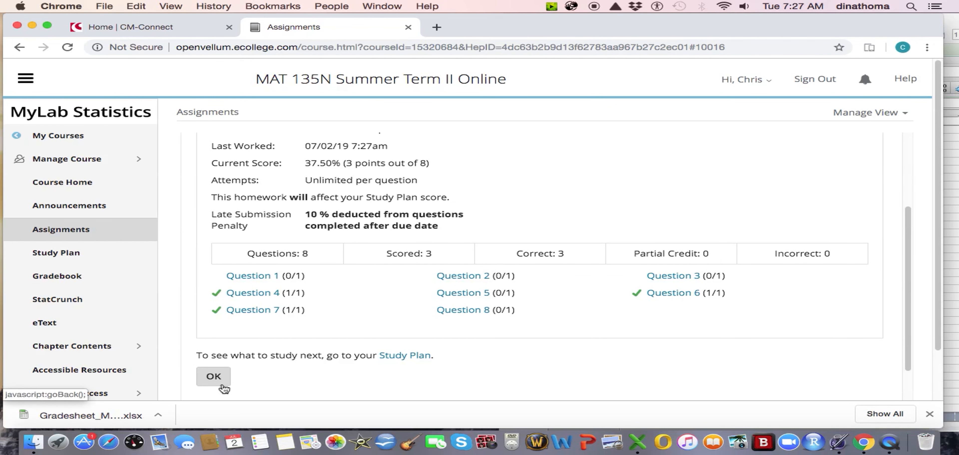
pyautogui.click(214, 378)
pyautogui.scroll(-2, 484, 314)
pyautogui.click(855, 287)
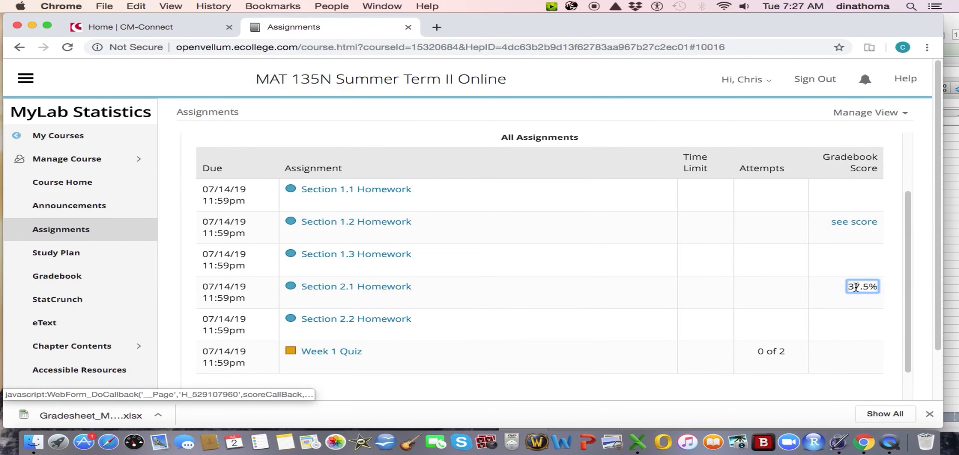
pyautogui.click(867, 223)
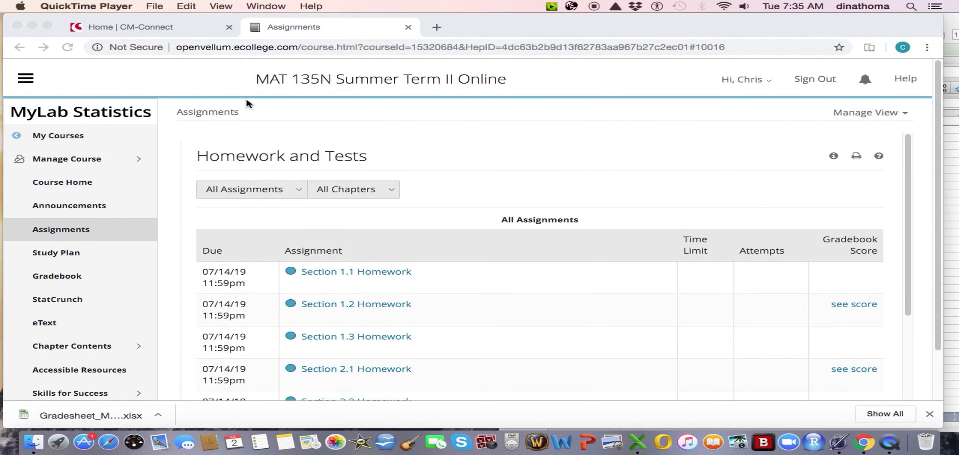
# - Open the incomplete Week 1 Quiz from the assignments list and resume the test
pyautogui.scroll(-2, 377, 169)
pyautogui.scroll(-3, 539, 260)
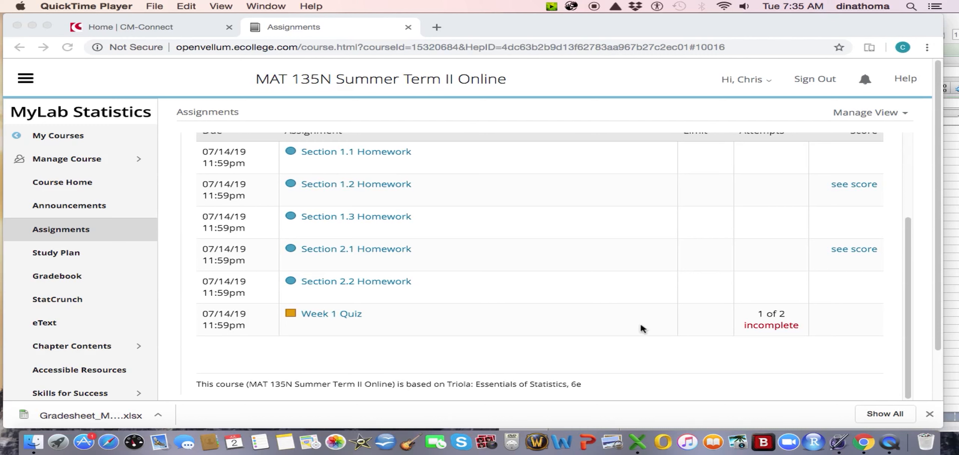
pyautogui.click(344, 327)
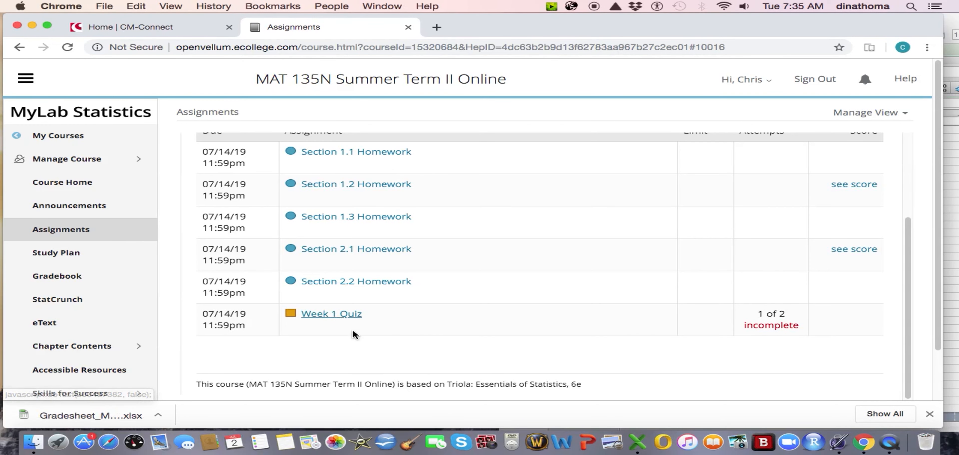
pyautogui.click(332, 316)
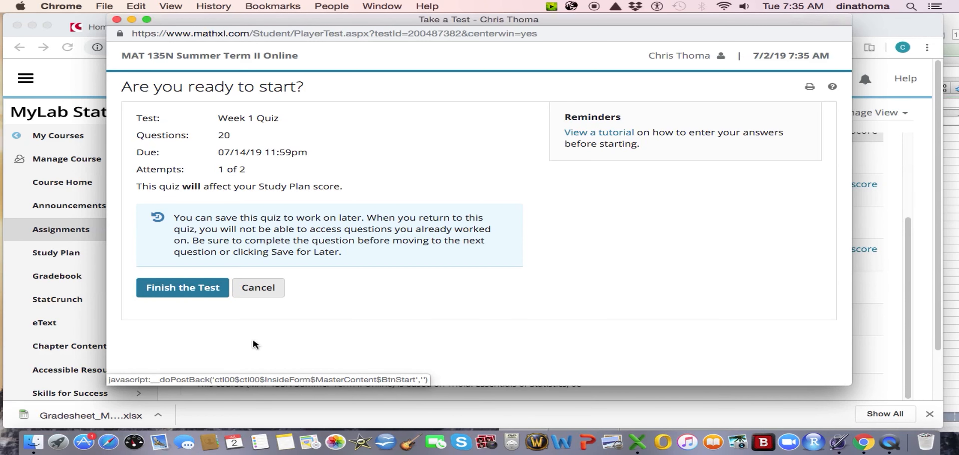
pyautogui.click(196, 292)
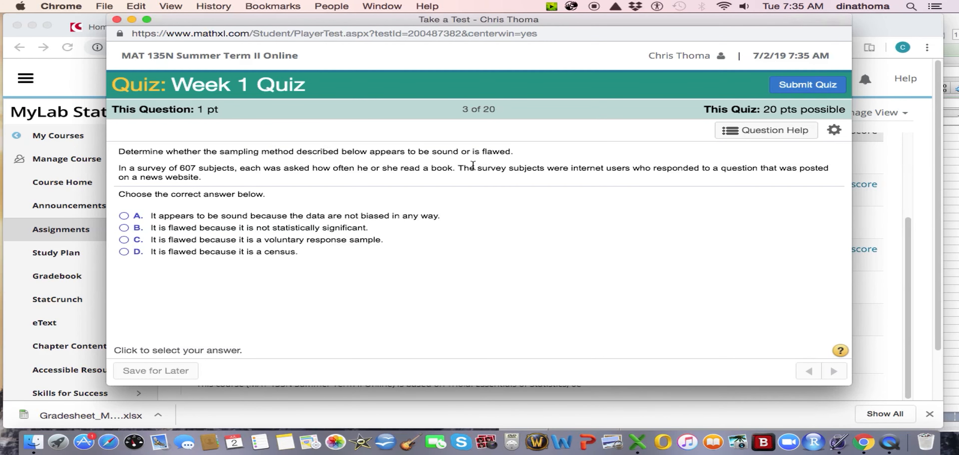
# - Look at the help options for quiz question 3, answer it with option B, and advance to question 4
pyautogui.click(740, 132)
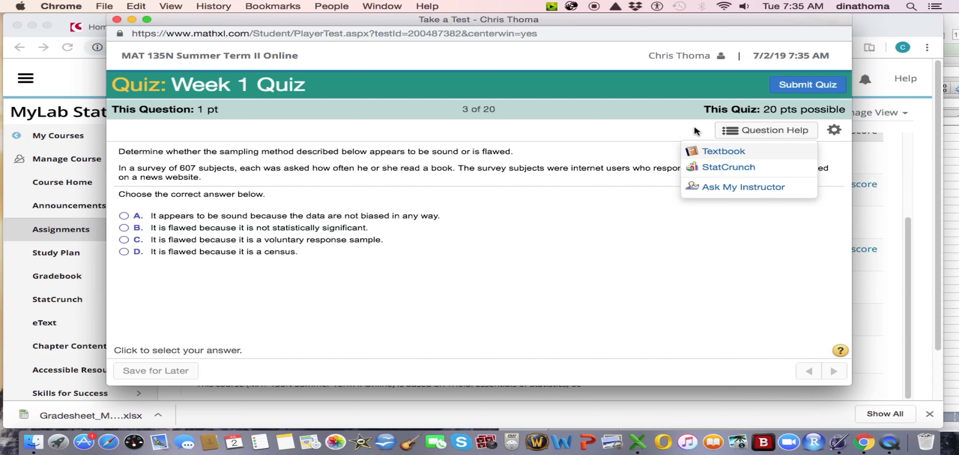
pyautogui.click(763, 133)
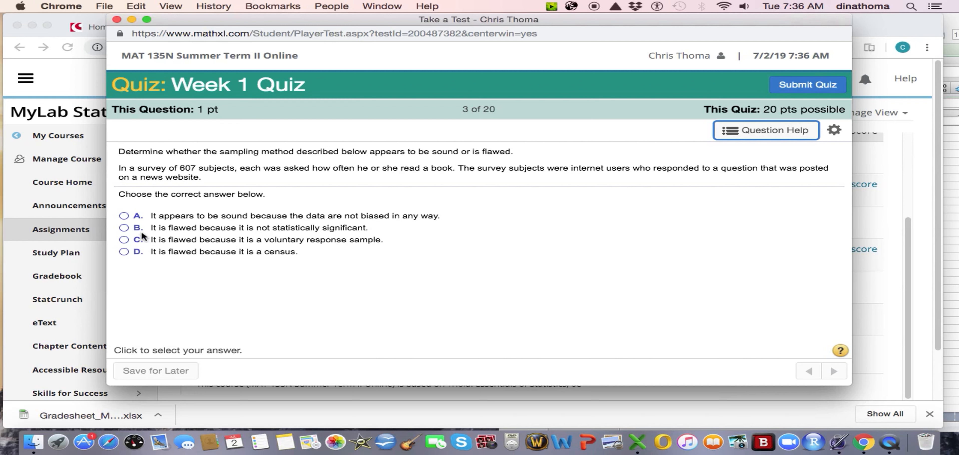
pyautogui.click(125, 227)
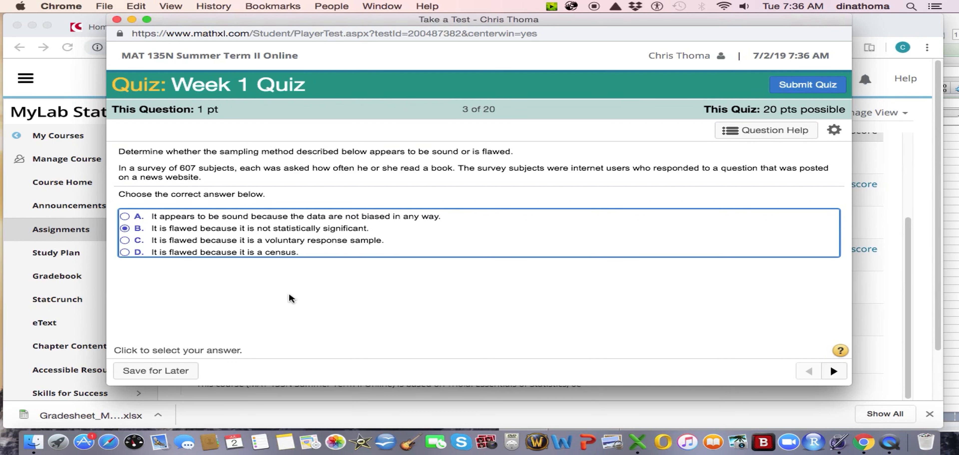
pyautogui.click(835, 373)
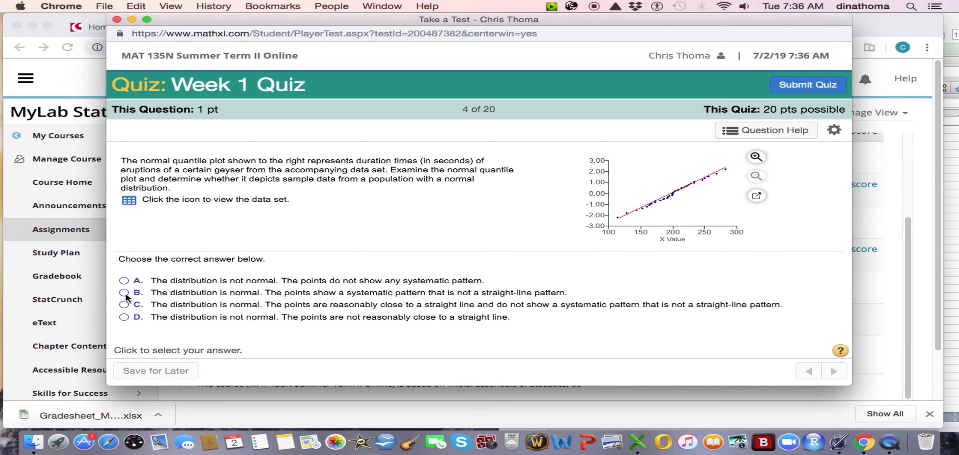
# - Answer quiz question 4 with option C, and leave the quiz saved for later
pyautogui.click(125, 305)
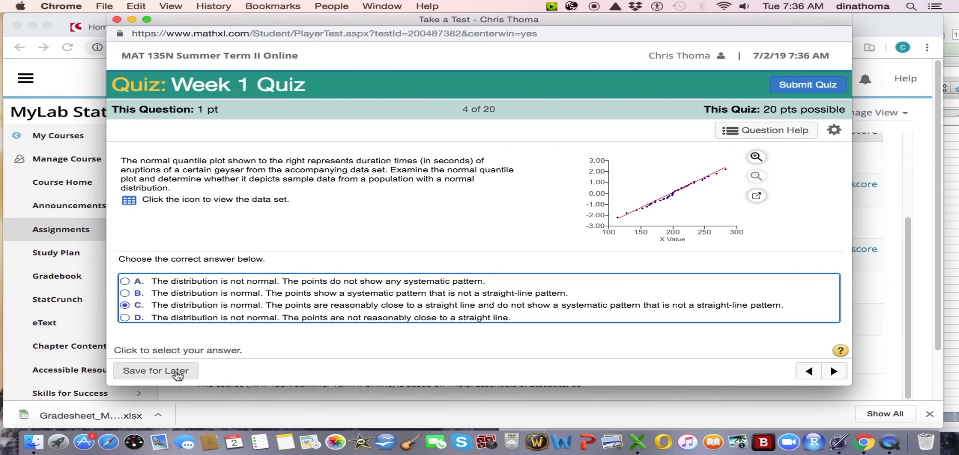
pyautogui.click(178, 376)
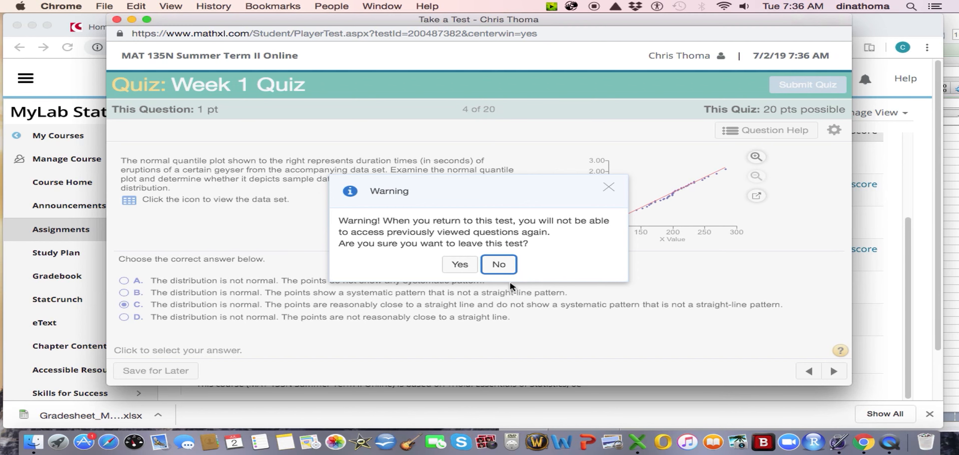
pyautogui.click(460, 265)
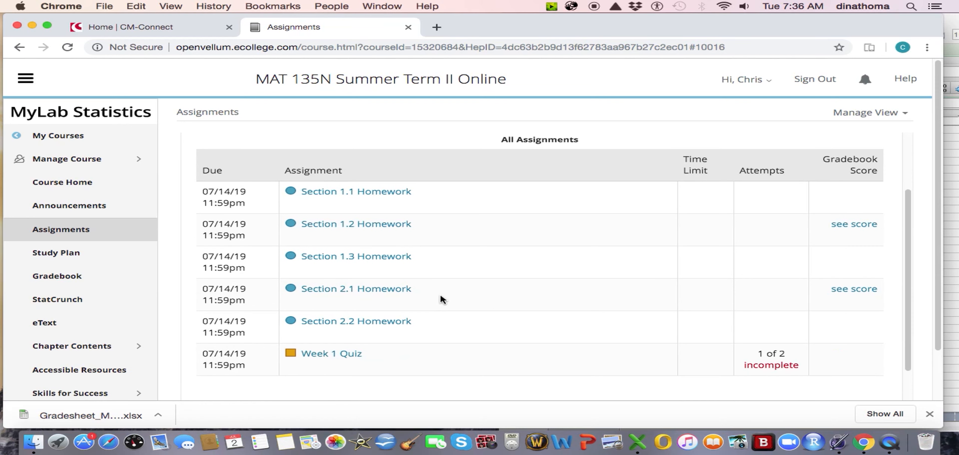
# - Resume the Week 1 Quiz and answer question 5 on political party with option A, the ratio level
pyautogui.click(329, 358)
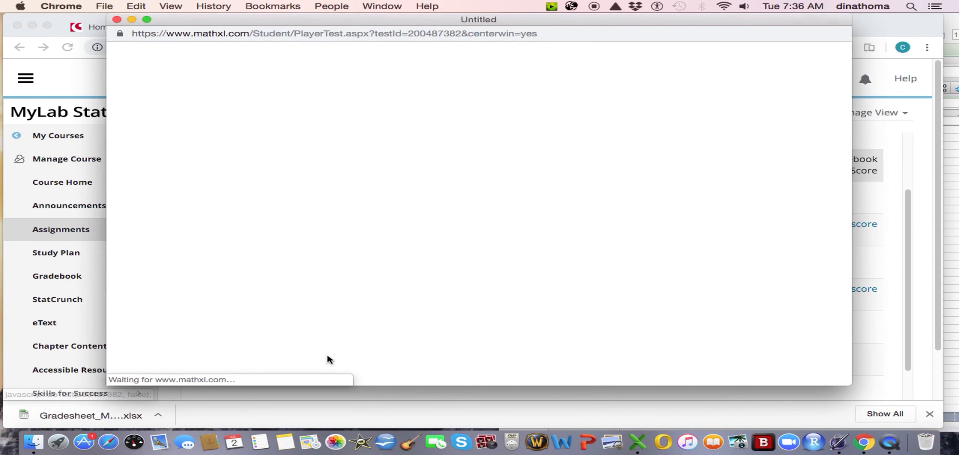
pyautogui.click(160, 289)
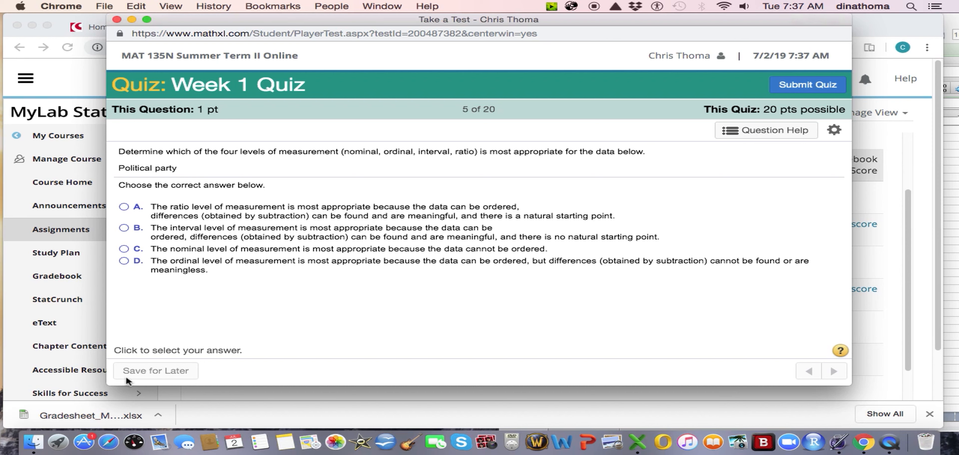
pyautogui.click(125, 208)
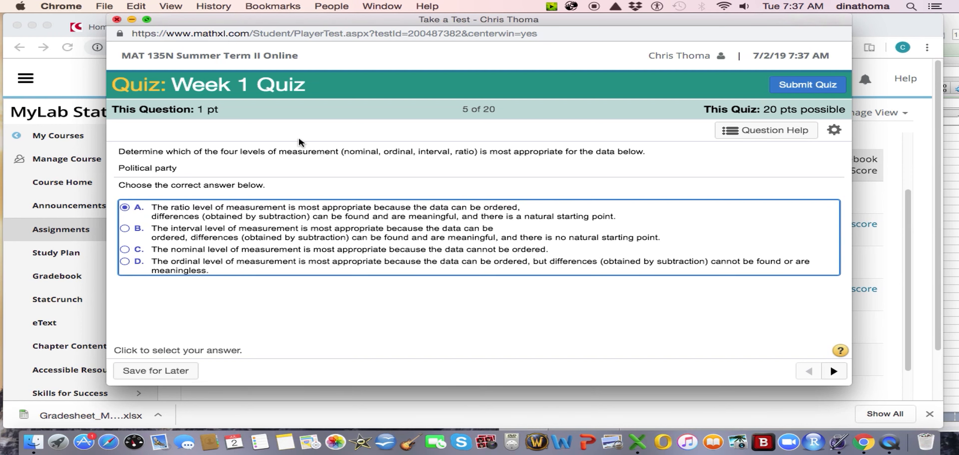
# - Submit the Week 1 Quiz and look over the per-question scores in the quiz summary
pyautogui.click(811, 89)
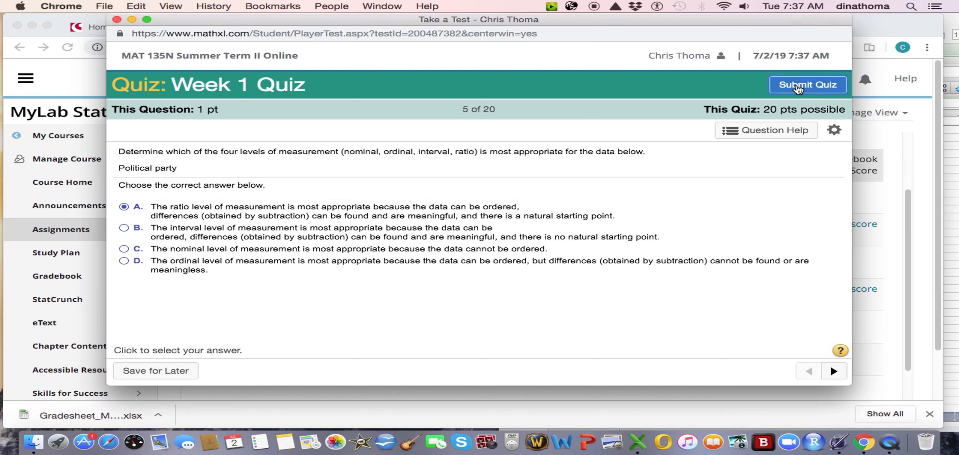
pyautogui.click(519, 265)
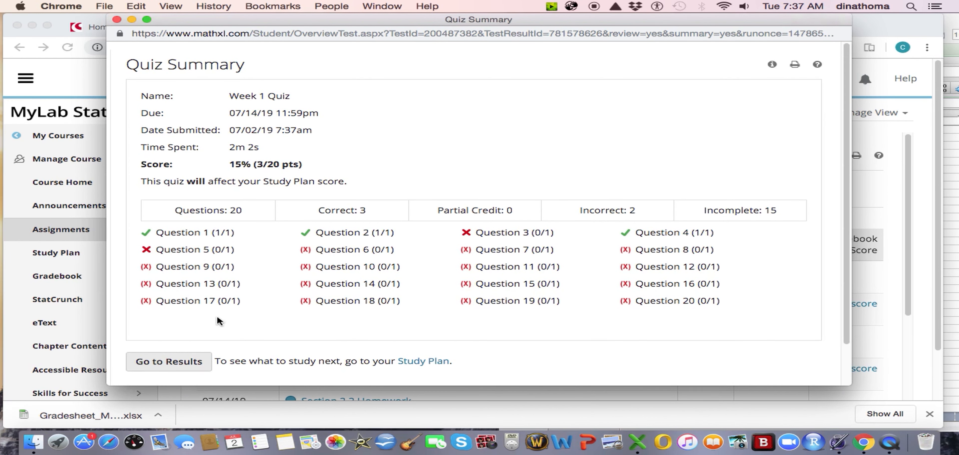
pyautogui.scroll(-2, 223, 339)
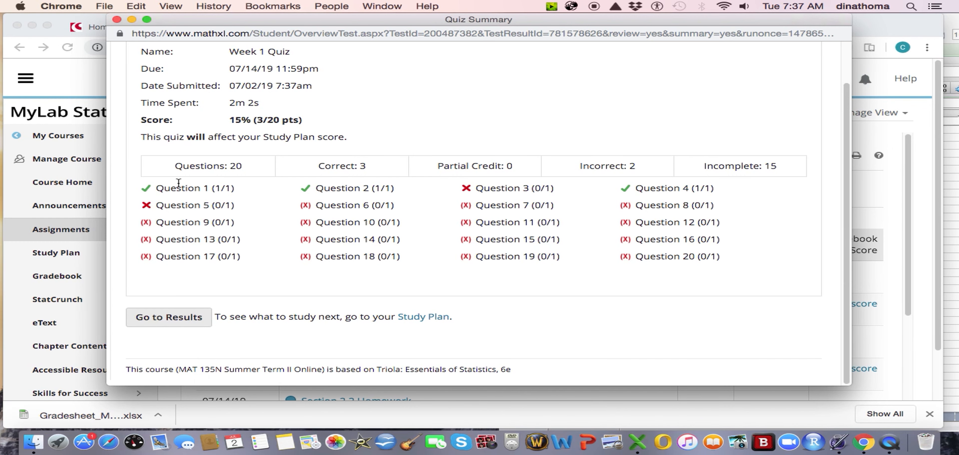
pyautogui.scroll(2, 184, 197)
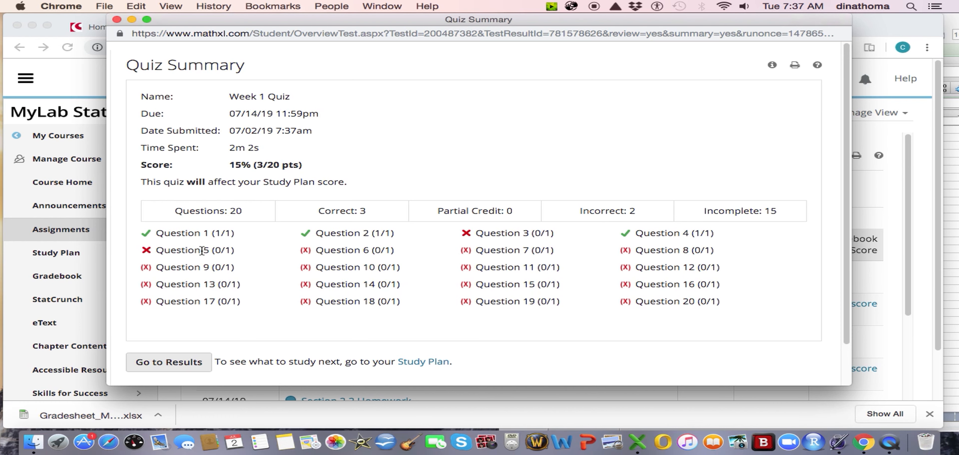
pyautogui.scroll(-2, 609, 320)
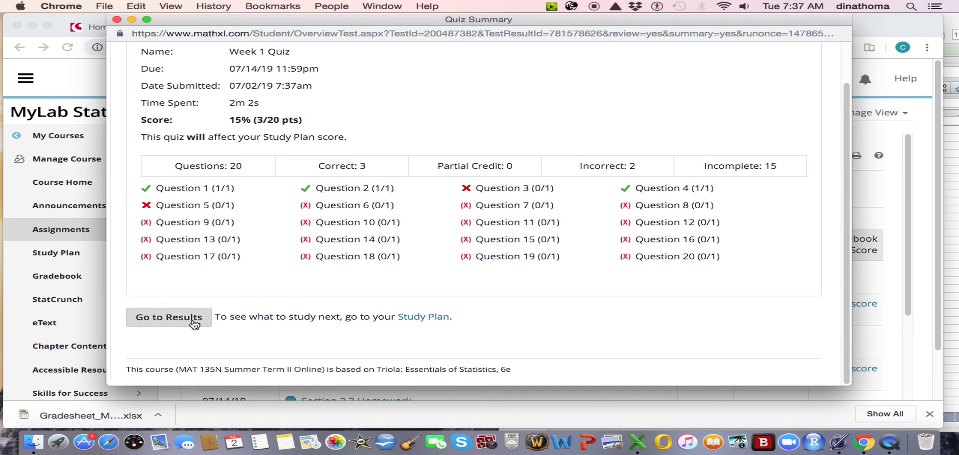
# - Open the results page from the quiz summary and locate the Week 1 Quiz entry to review
pyautogui.click(169, 317)
pyautogui.scroll(-2, 449, 290)
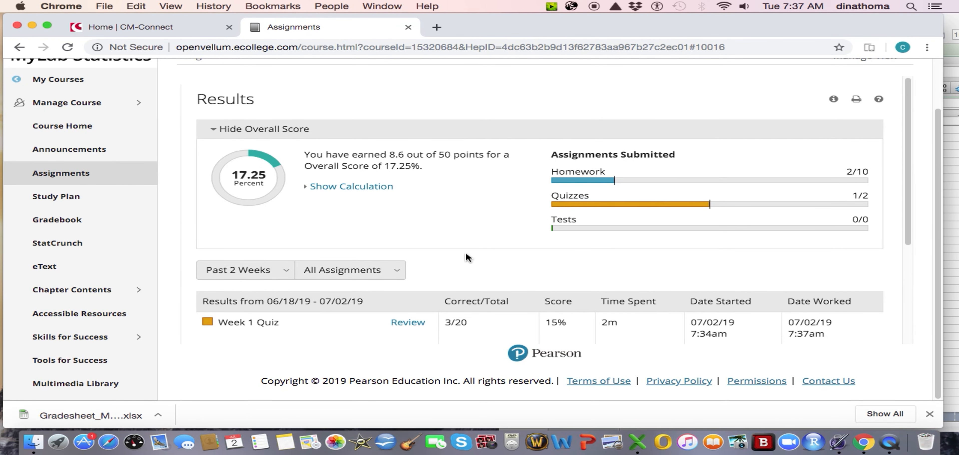
pyautogui.scroll(-3, 465, 251)
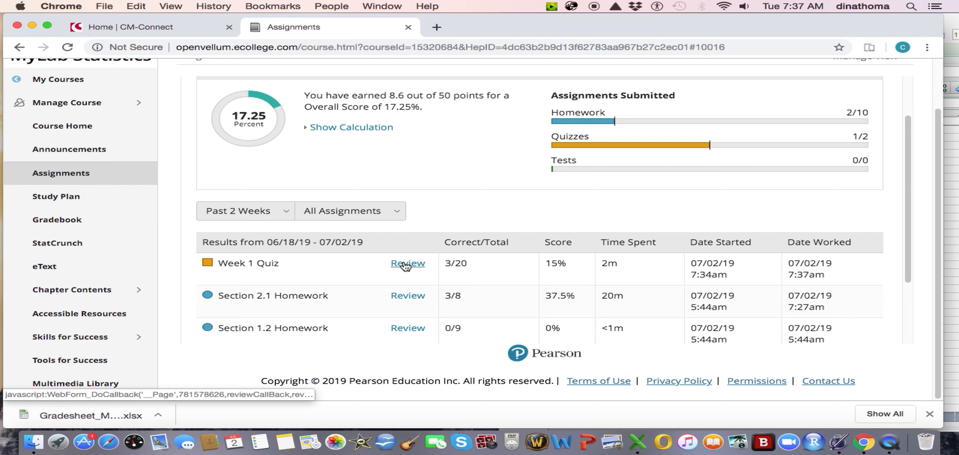
# - Try to review the submitted Week 1 Quiz from the results list, and dismiss the message window
pyautogui.click(405, 264)
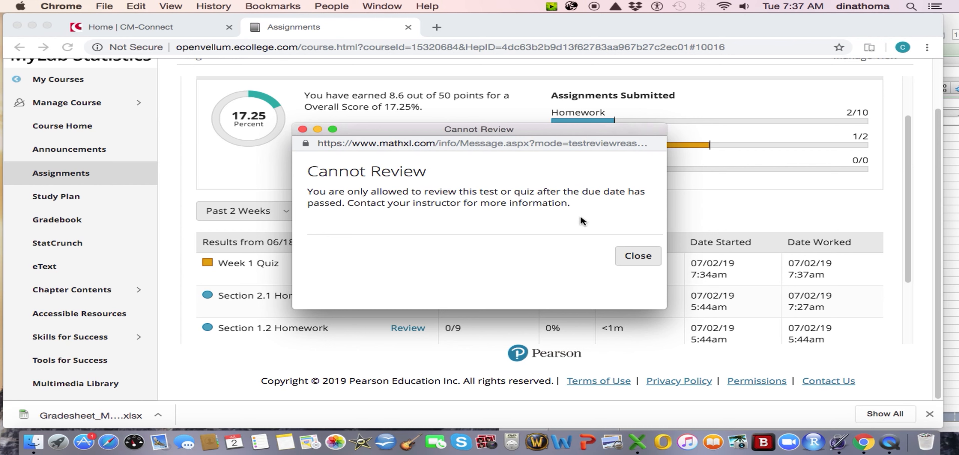
pyautogui.click(636, 261)
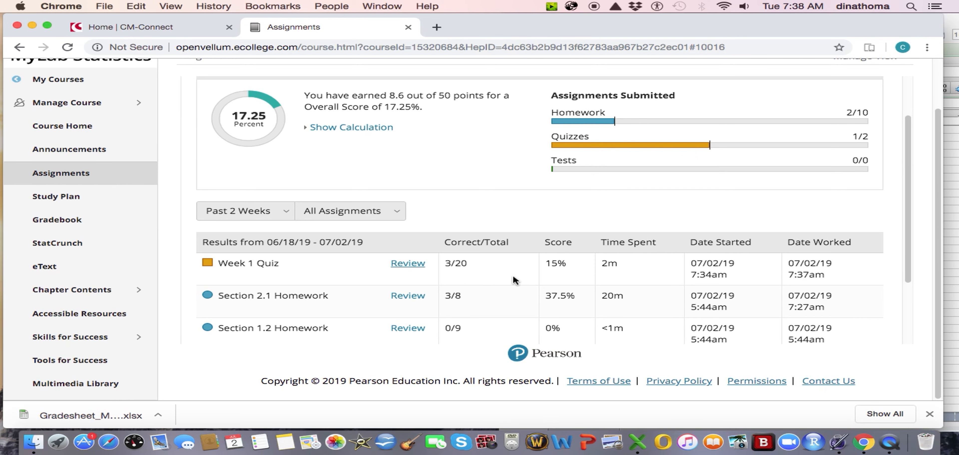
# - Examine the results page: the overall score, the assignments submitted by type, and the score, time and dates of each quiz and homework entry
pyautogui.scroll(-1, 513, 277)
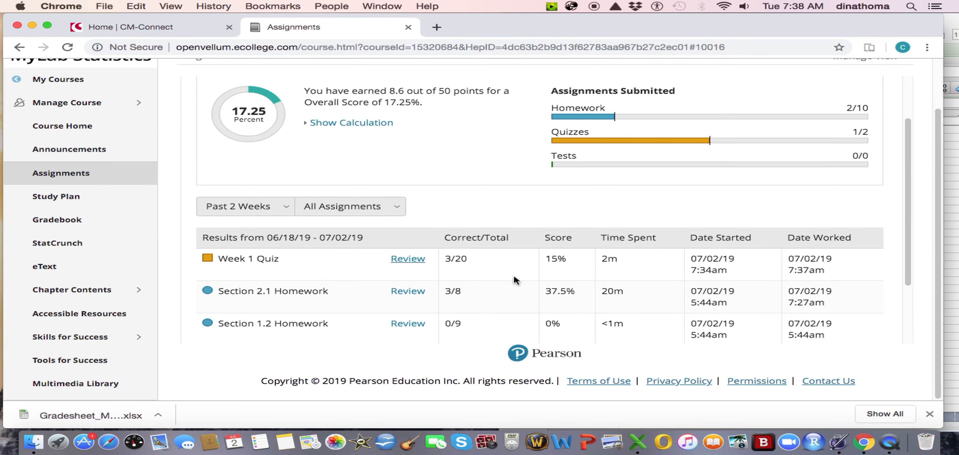
pyautogui.scroll(-3, 513, 279)
pyautogui.scroll(3, 513, 279)
pyautogui.scroll(4, 514, 280)
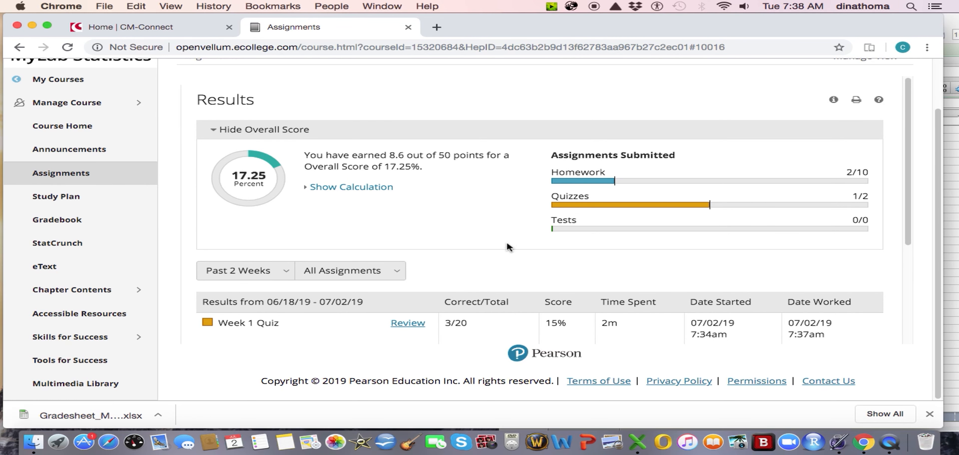
pyautogui.scroll(-1, 510, 247)
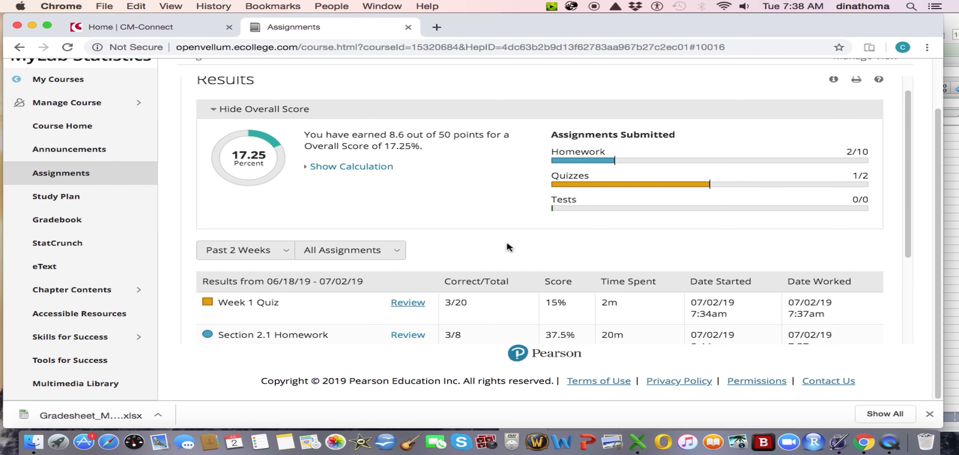
pyautogui.scroll(1, 463, 267)
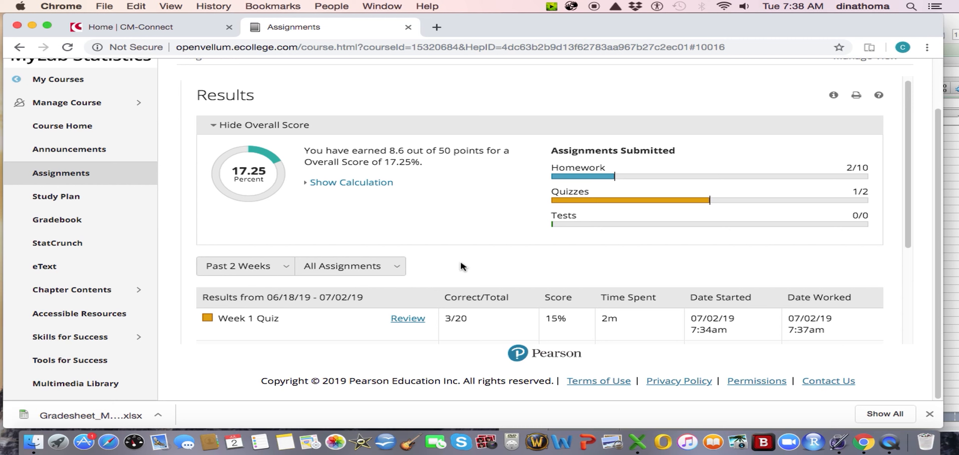
pyautogui.scroll(-3, 462, 266)
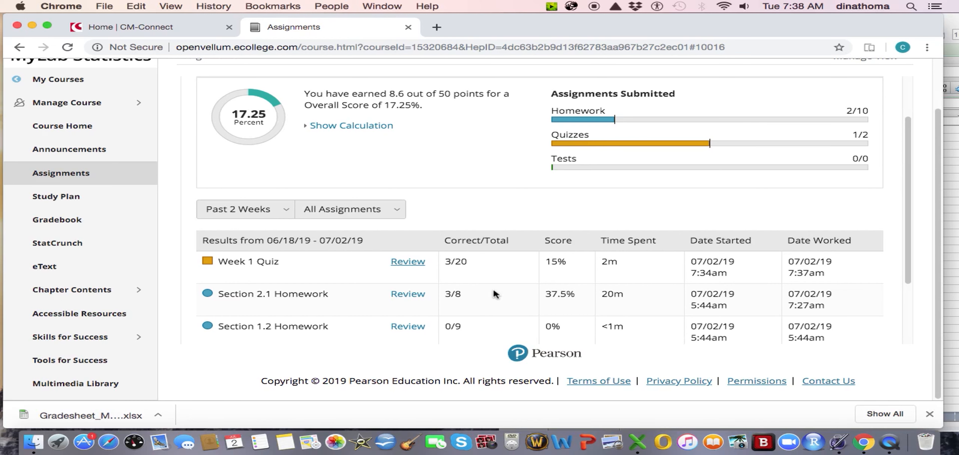
pyautogui.scroll(3, 514, 298)
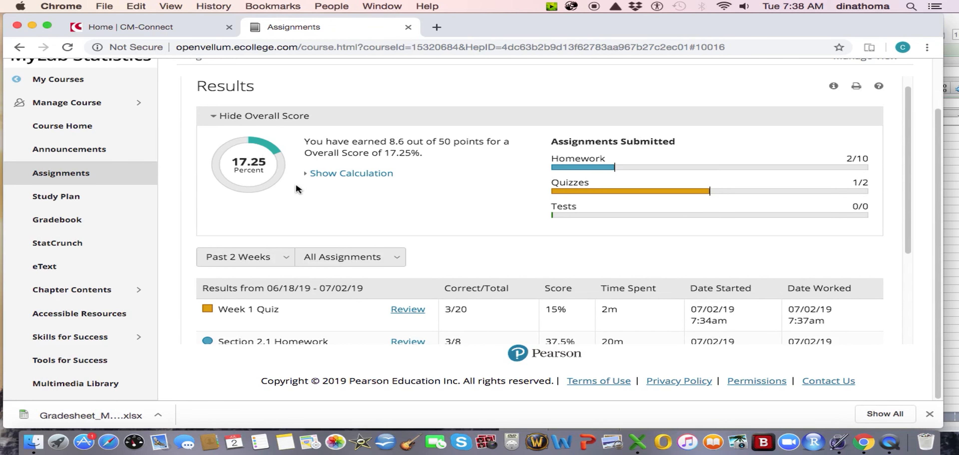
pyautogui.scroll(-3, 412, 215)
pyautogui.scroll(-1, 413, 220)
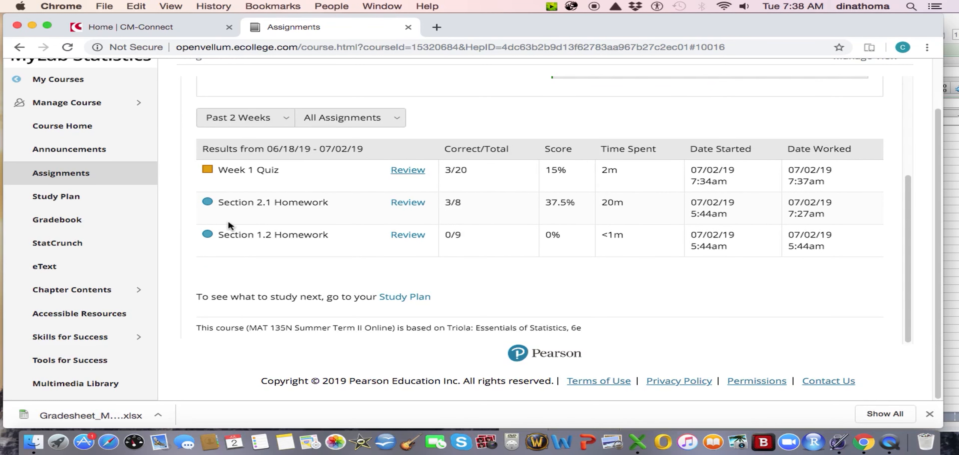
pyautogui.scroll(5, 227, 221)
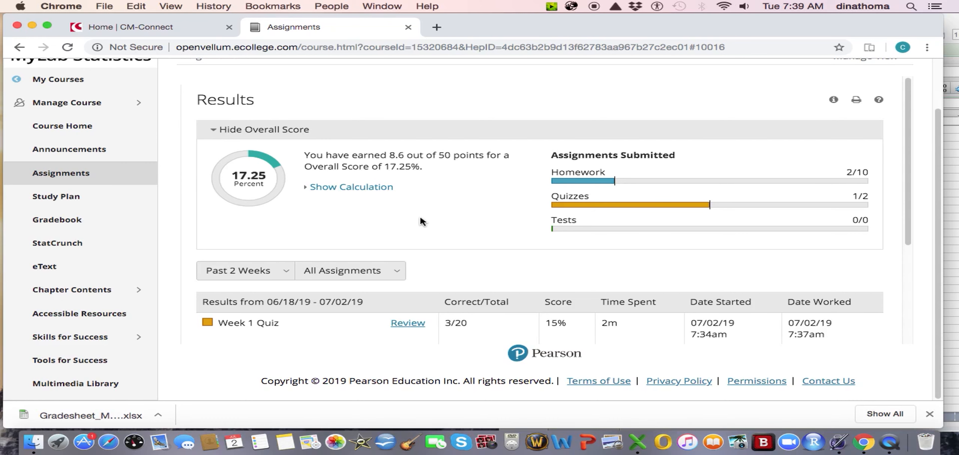
pyautogui.scroll(-5, 419, 217)
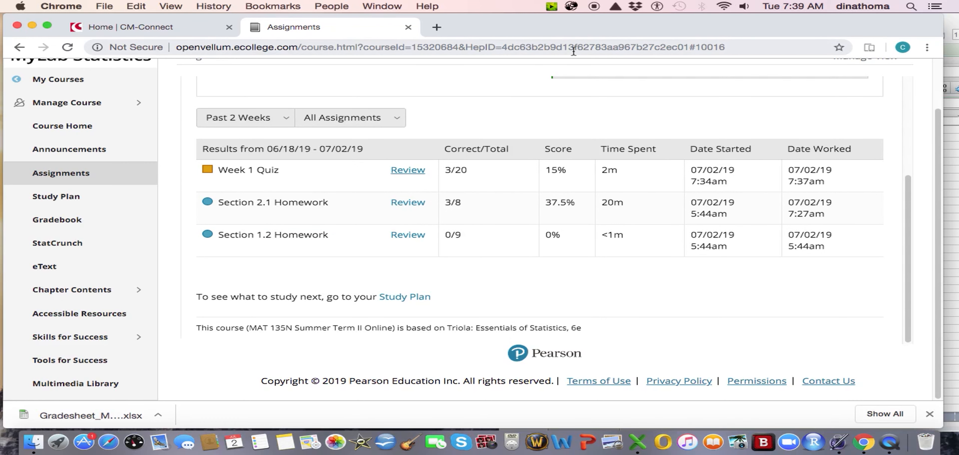